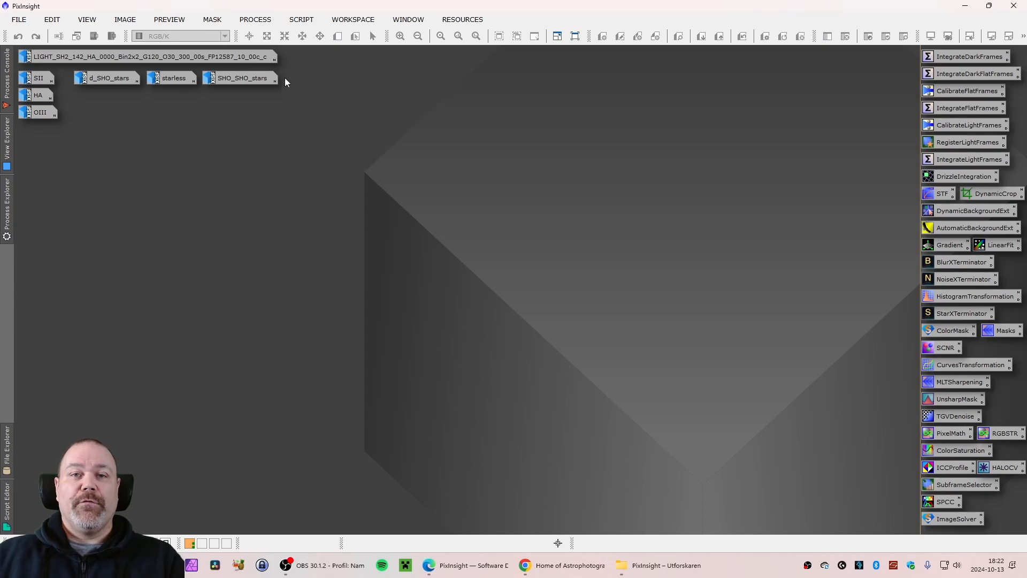
Open the Gaia process from the full process list and reposition its dialog
left_click(259, 20)
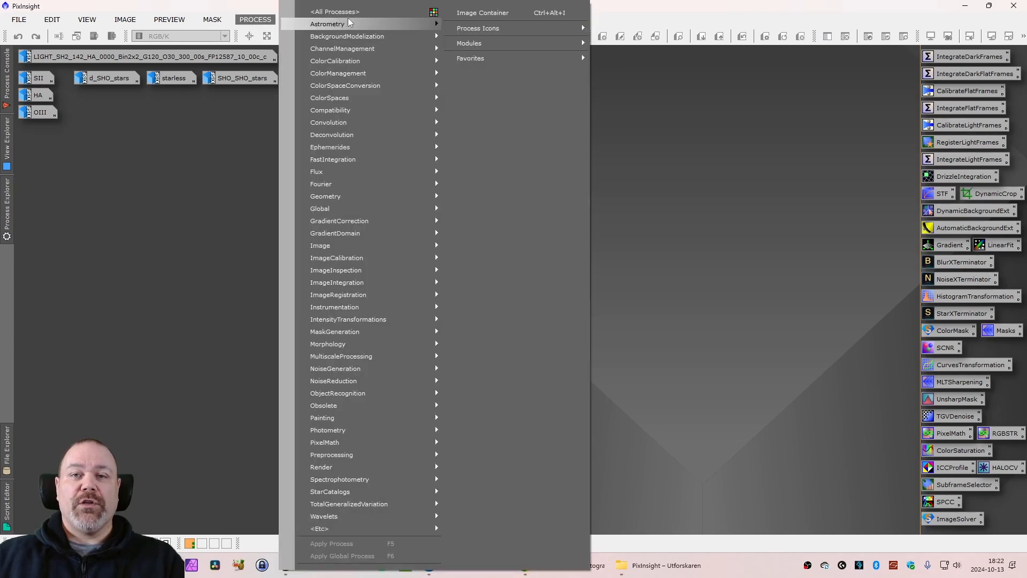
mouse_move(350, 12)
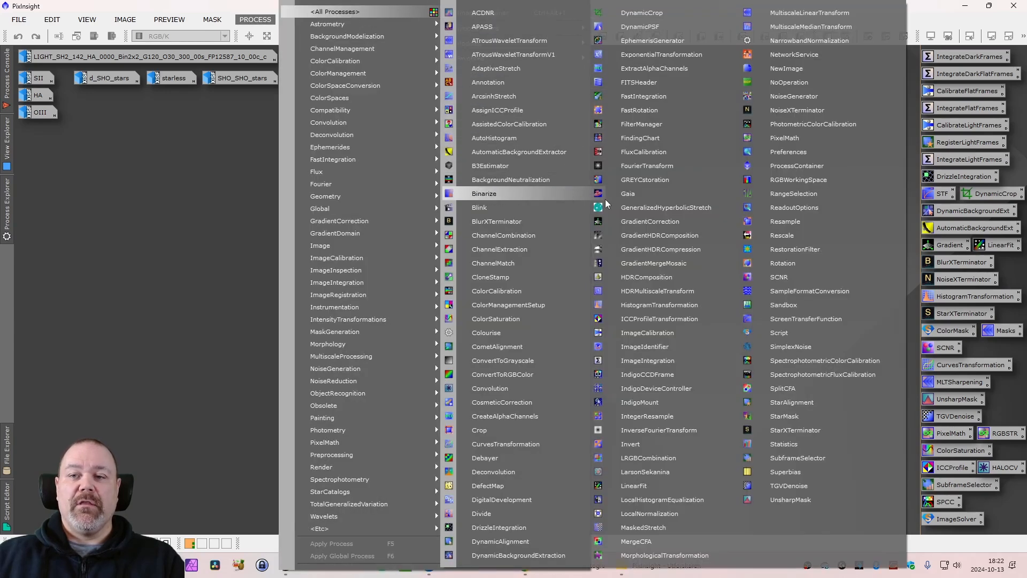
left_click(637, 195)
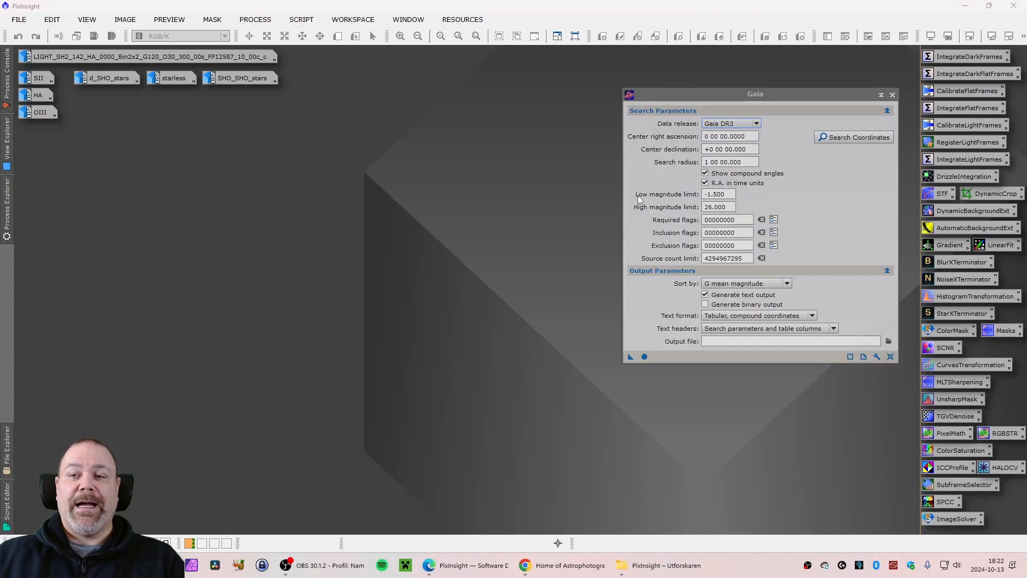
left_click_drag(777, 99, 765, 106)
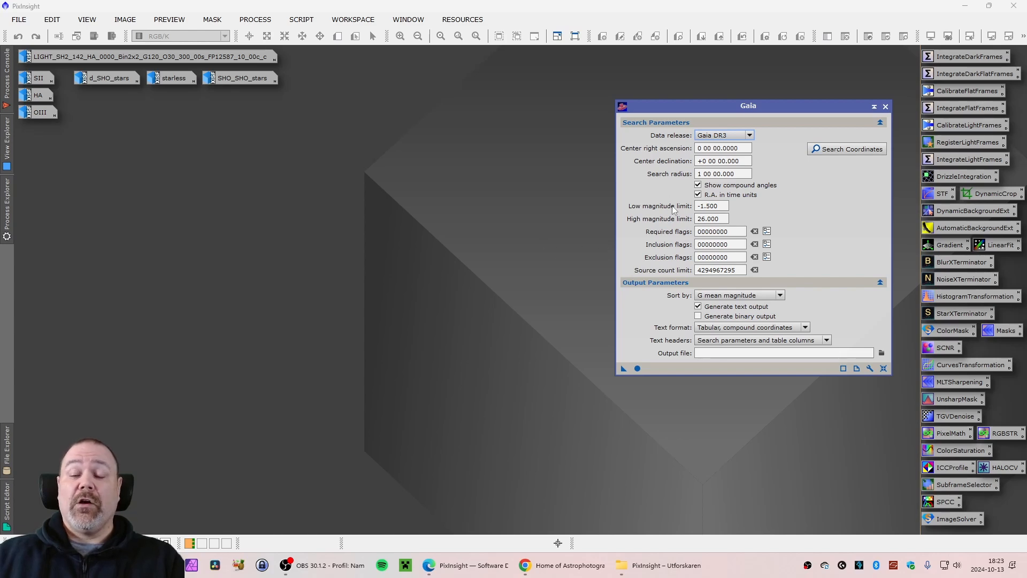
mouse_move(673, 210)
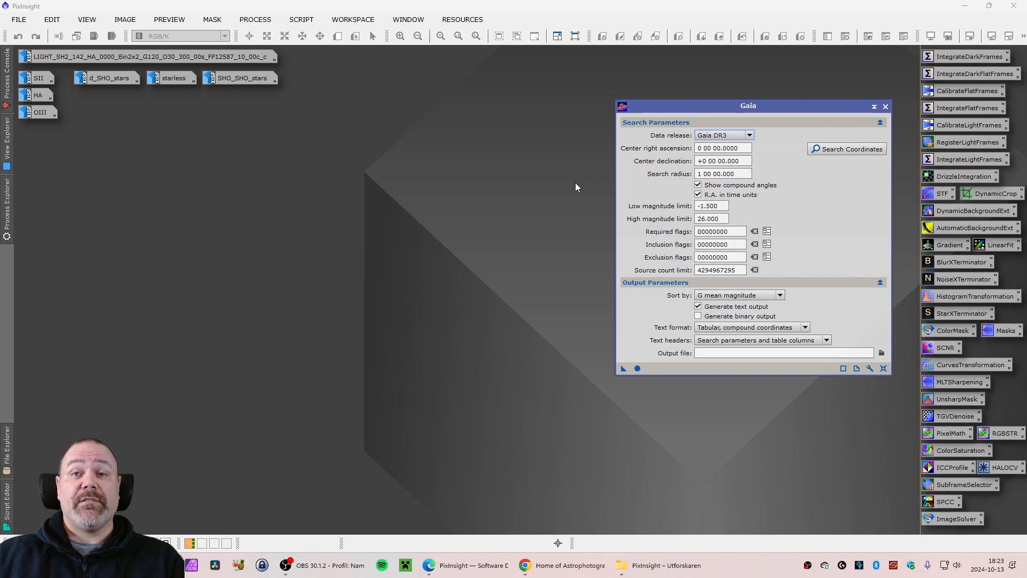
left_click_drag(737, 106, 587, 123)
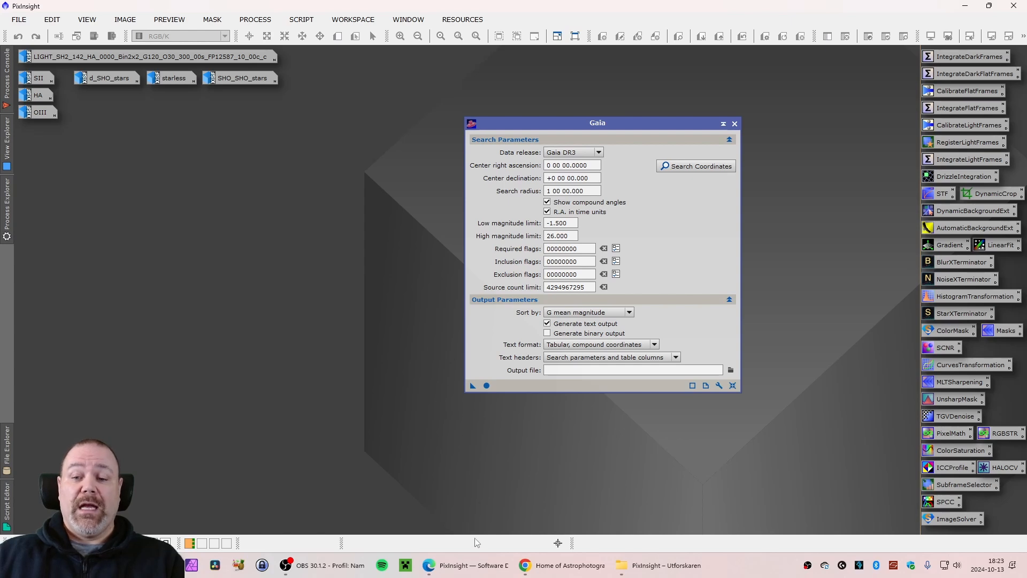
Switch to the browser and examine the Gaia DR3 database file list on the PixInsight distribution page
left_click(470, 565)
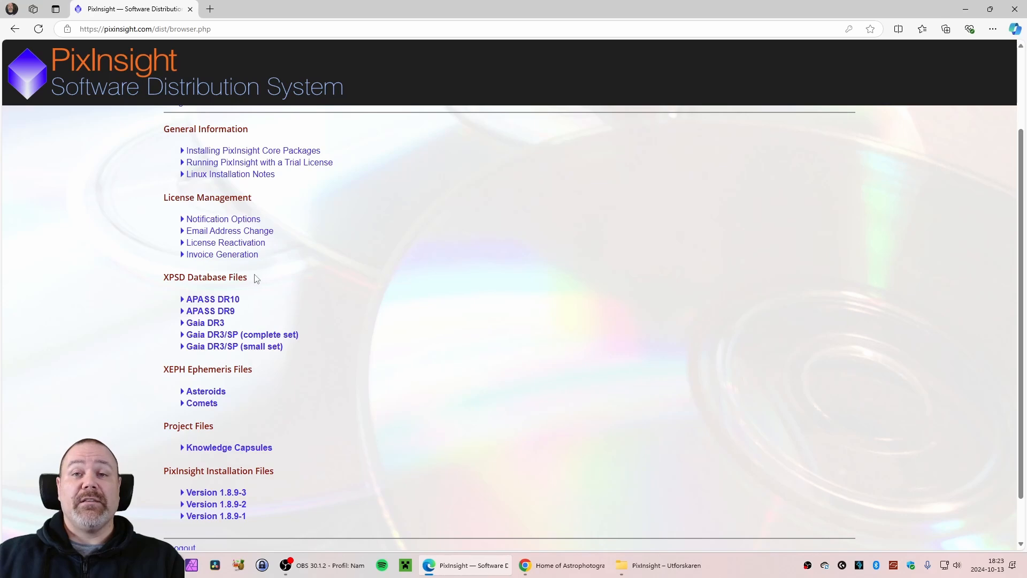
scroll(227, 313, "down", 2)
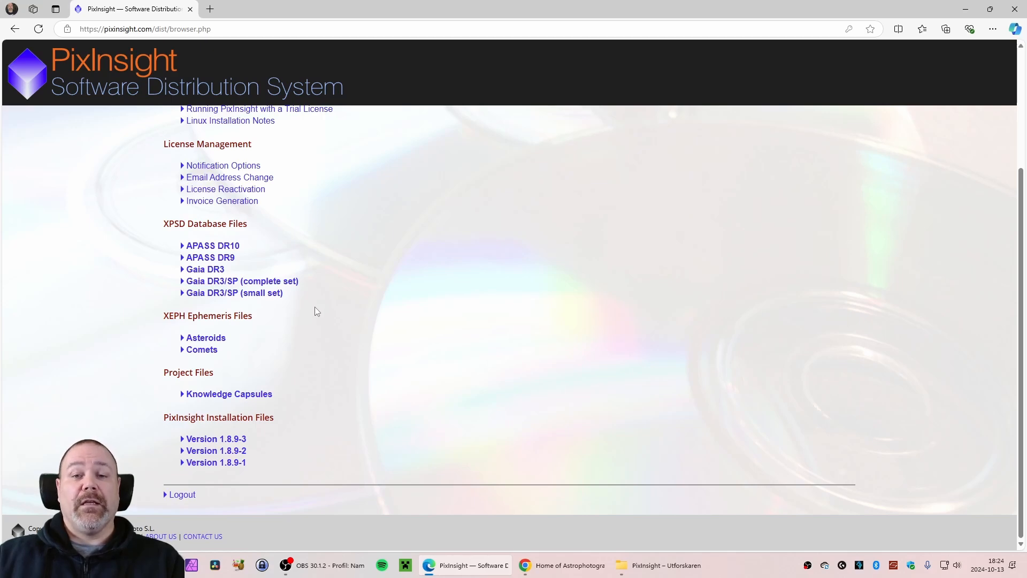
left_click(216, 271)
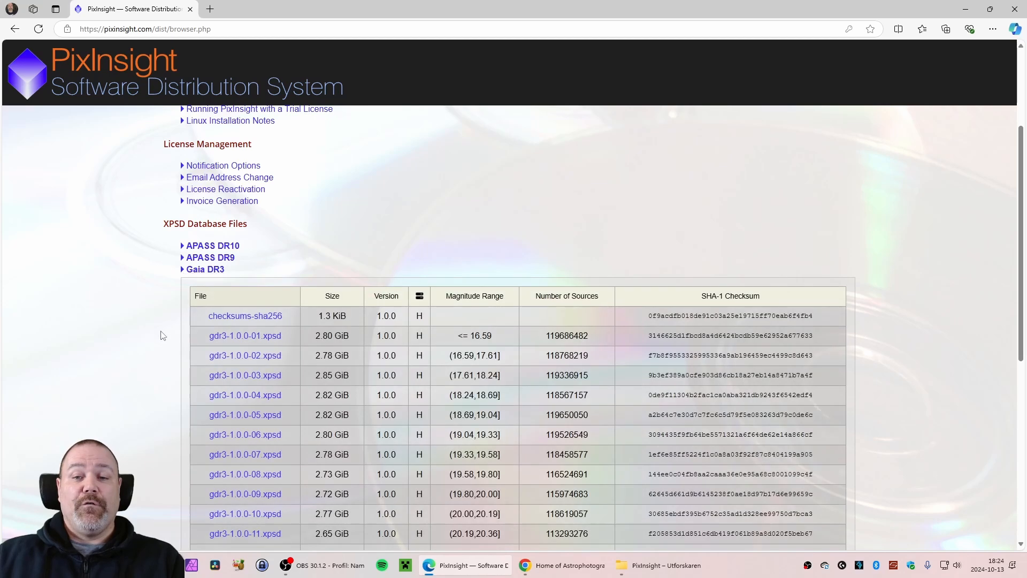
scroll(165, 321, "down", 2)
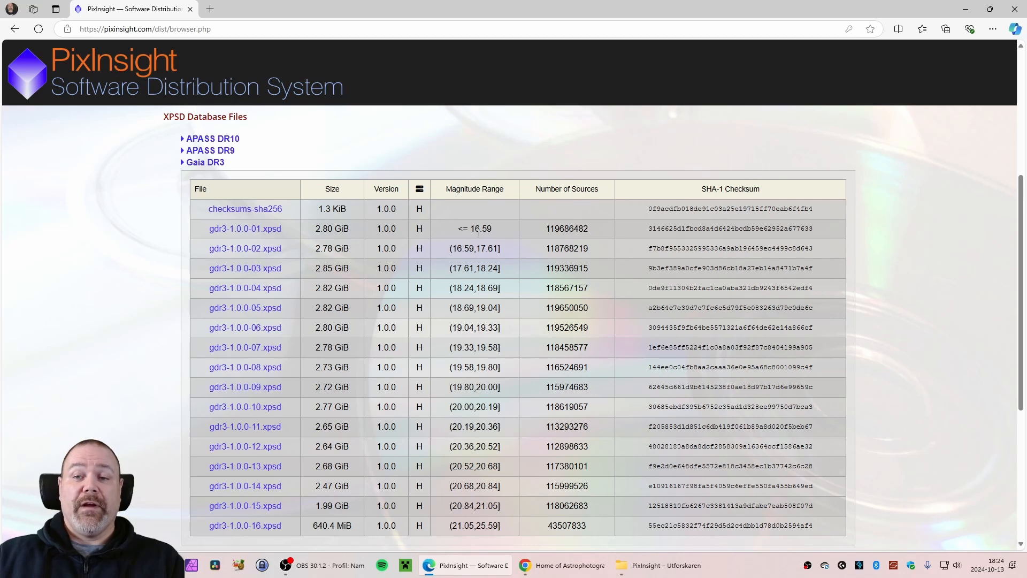
scroll(432, 261, "down", 1)
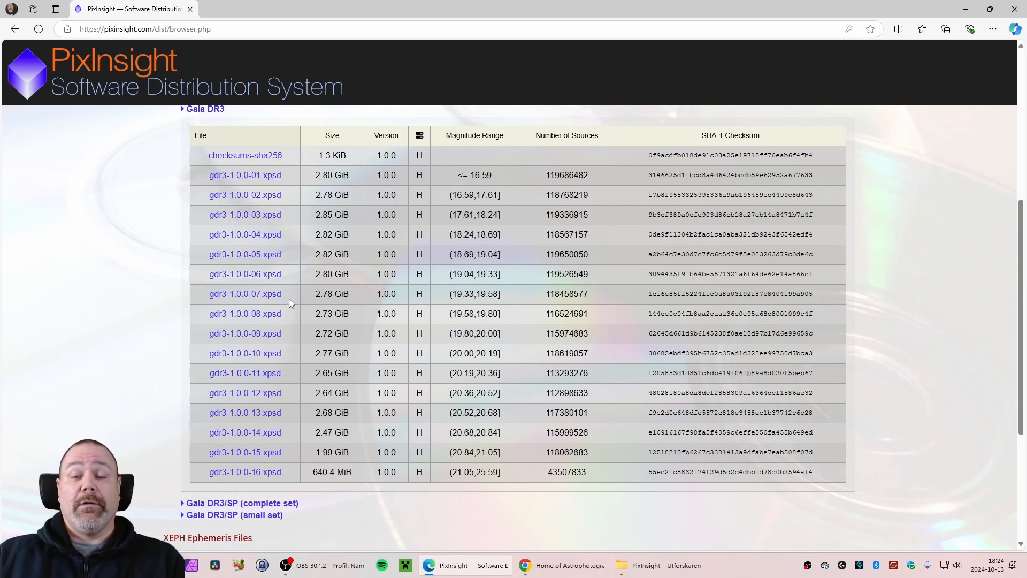
scroll(285, 297, "up", 1)
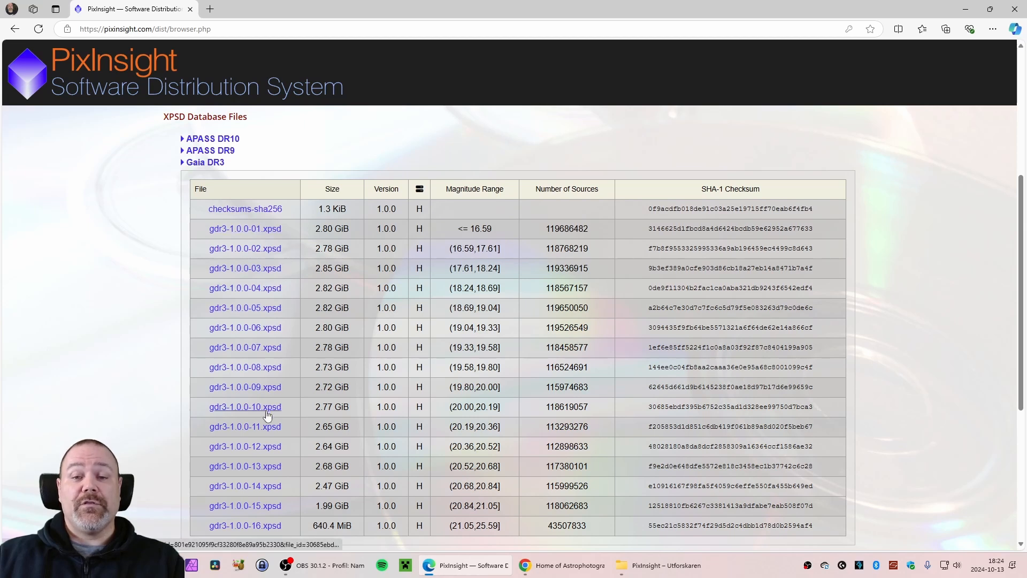
left_click(188, 162)
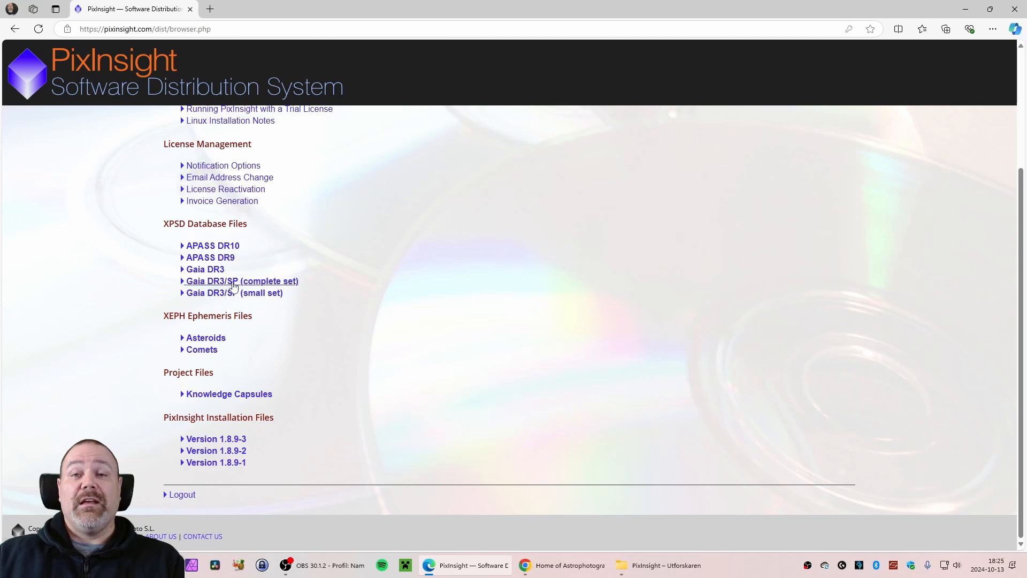
Expand and examine the Gaia DR3/SP (complete set) database file list
left_click(186, 285)
scroll(187, 309, "down", 3)
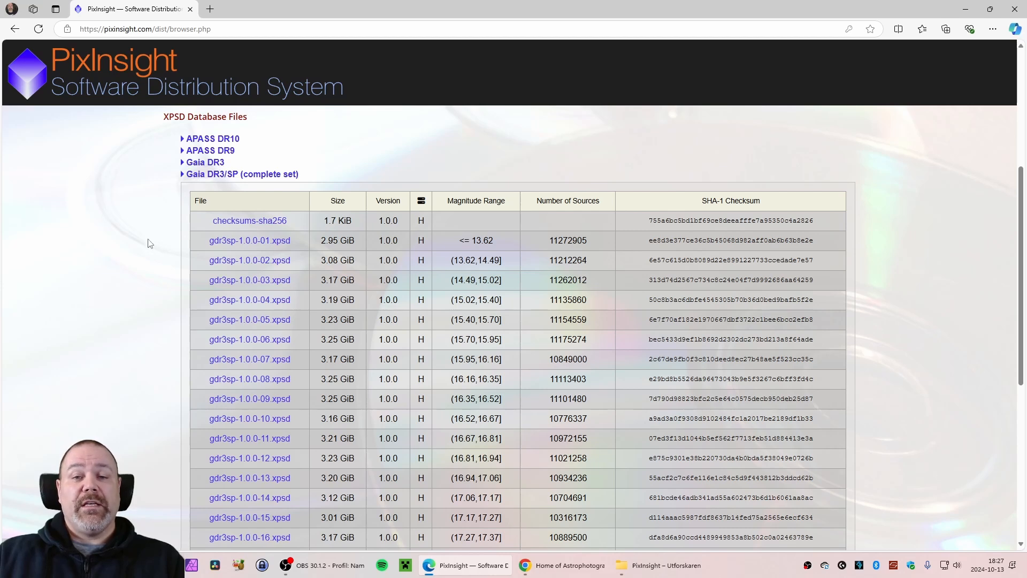
scroll(140, 261, "down", 1)
scroll(442, 274, "down", 2)
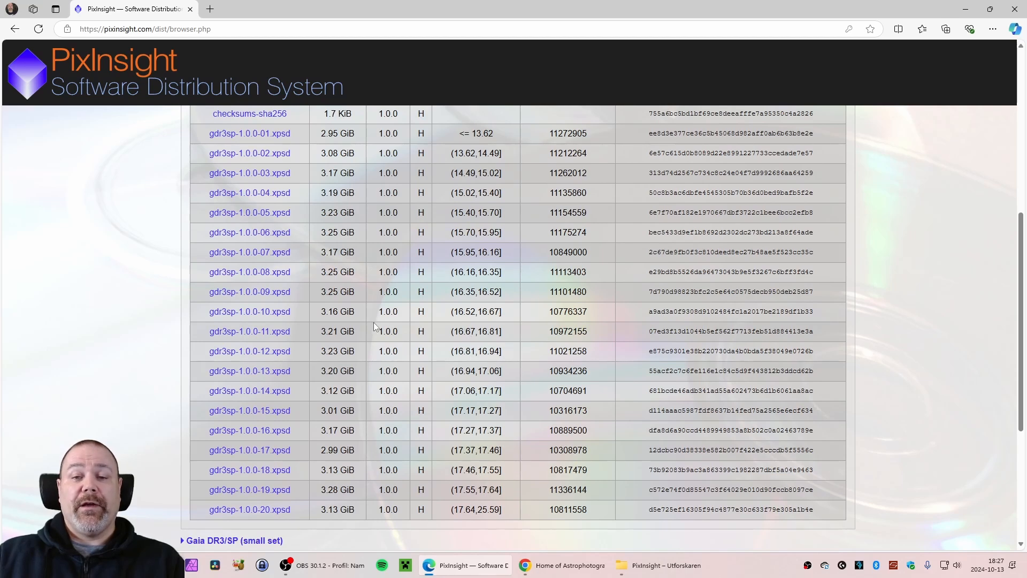
scroll(481, 279, "up", 1)
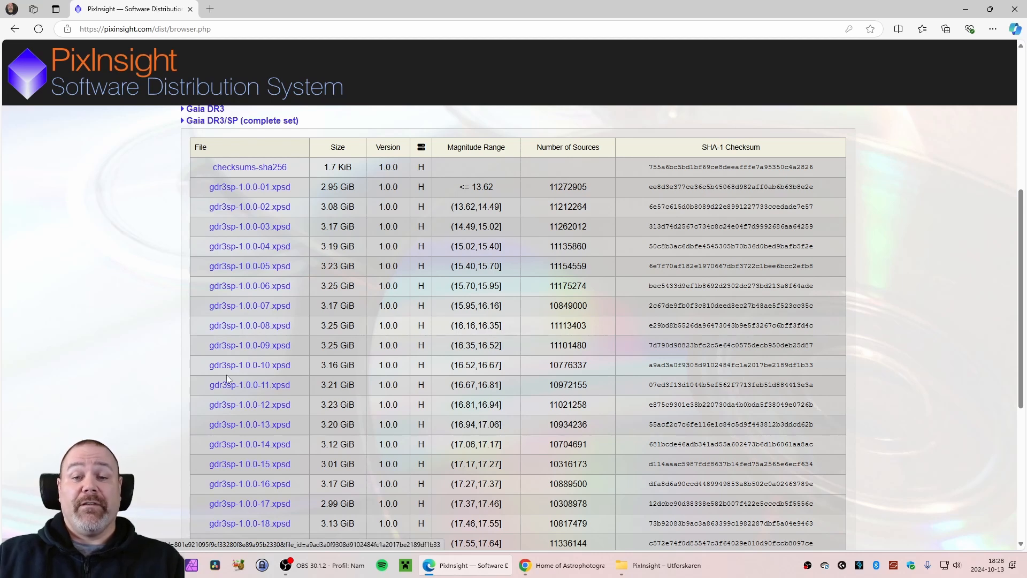
scroll(169, 381, "down", 1)
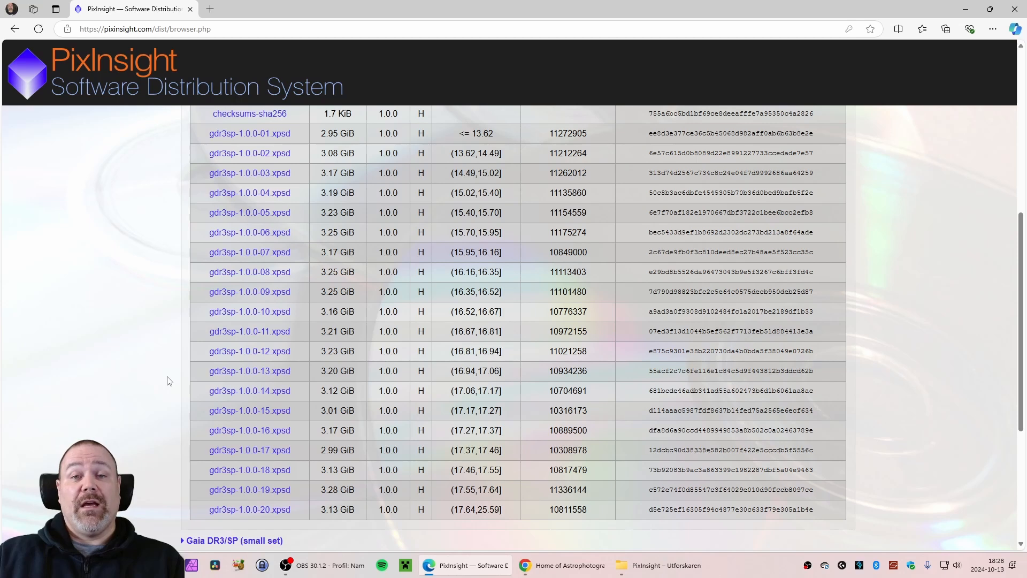
scroll(169, 381, "up", 1)
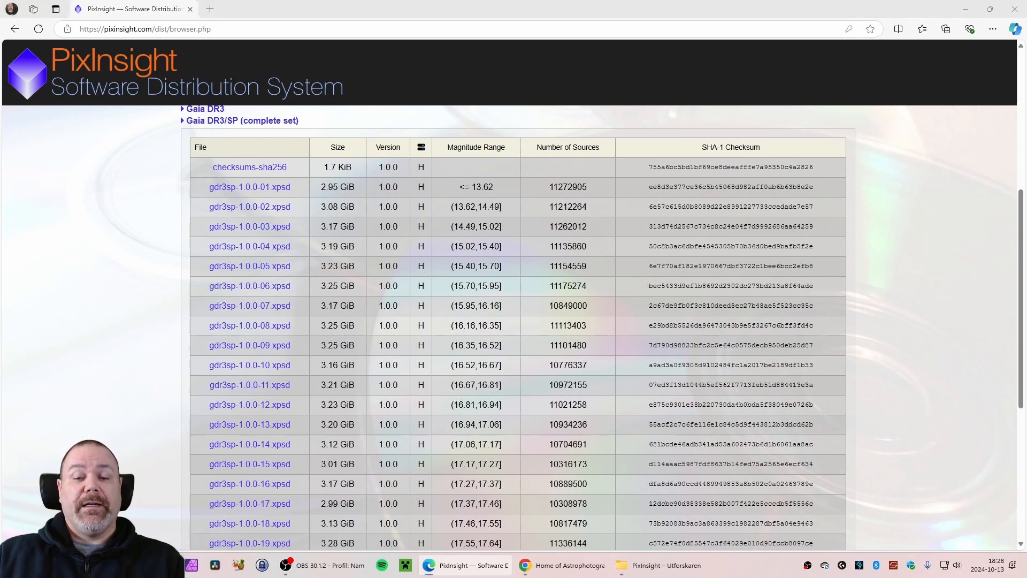
Return to PixInsight, open Gaia preferences for Gaia DR3, and load gdr3-1.0.0-01 through gdr3-1.0.0-10.xpsd as its database files
key("alt+Tab")
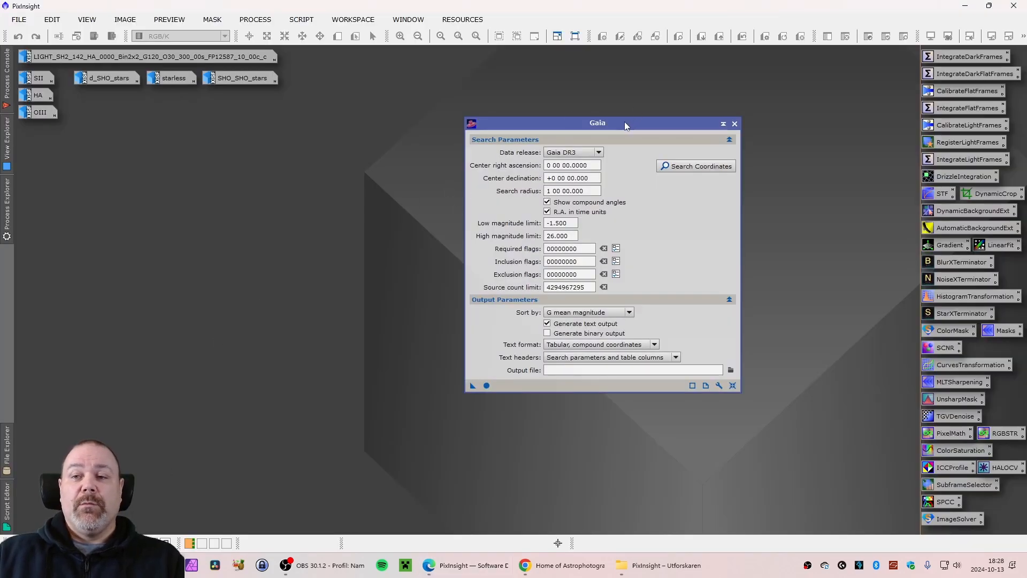
left_click_drag(624, 124, 451, 130)
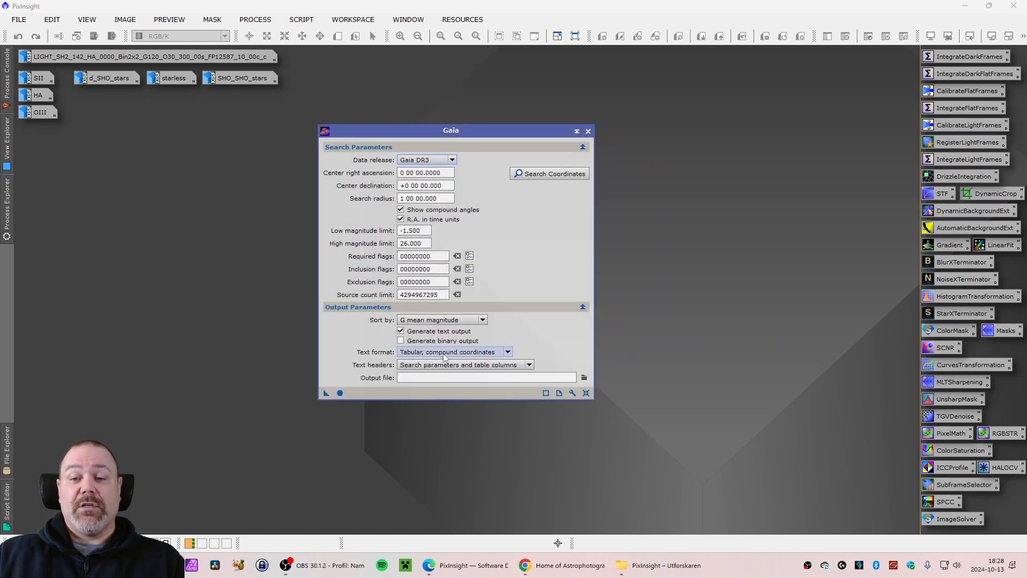
left_click(572, 394)
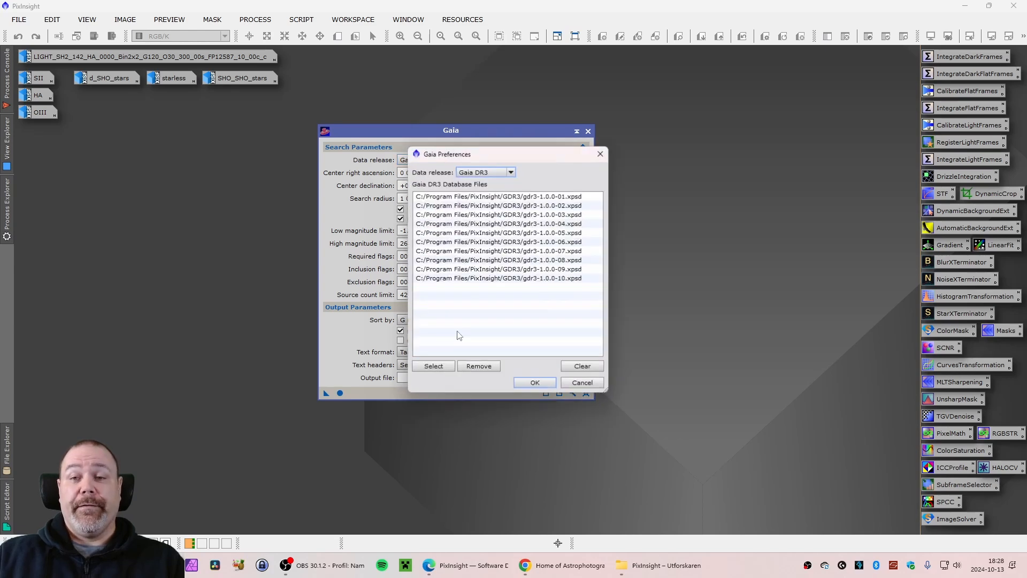
left_click_drag(520, 155, 431, 132)
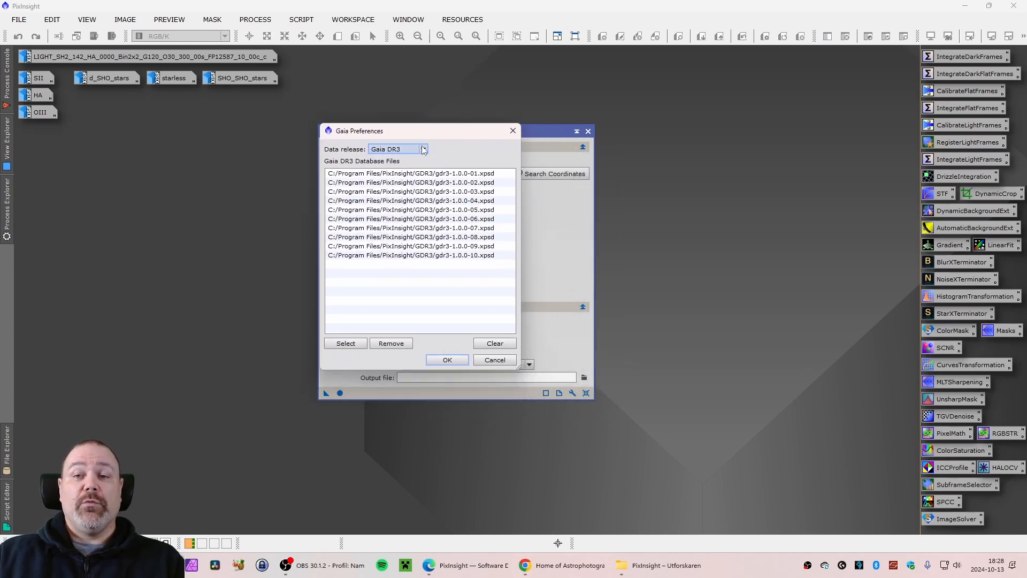
left_click(423, 149)
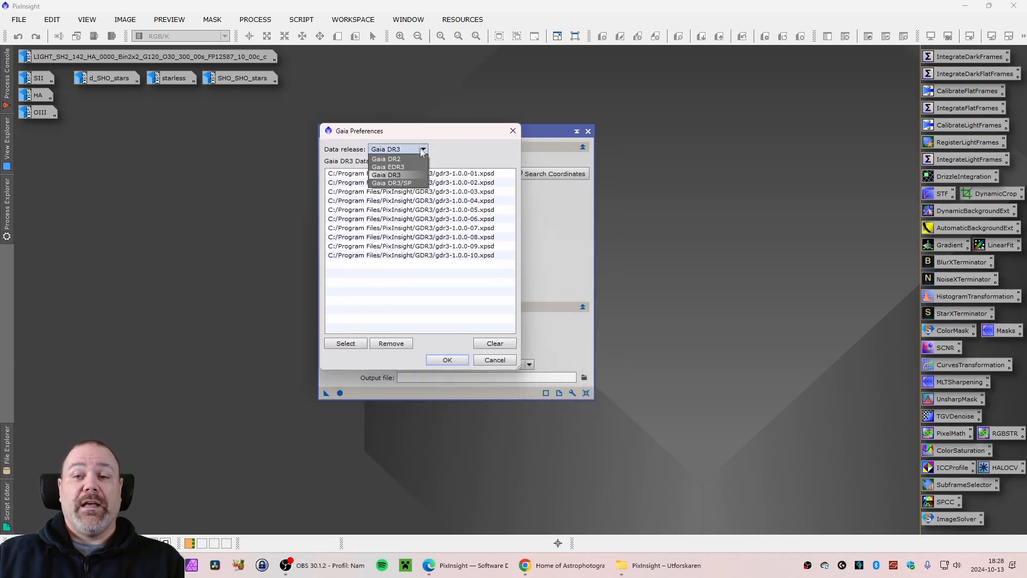
left_click(385, 176)
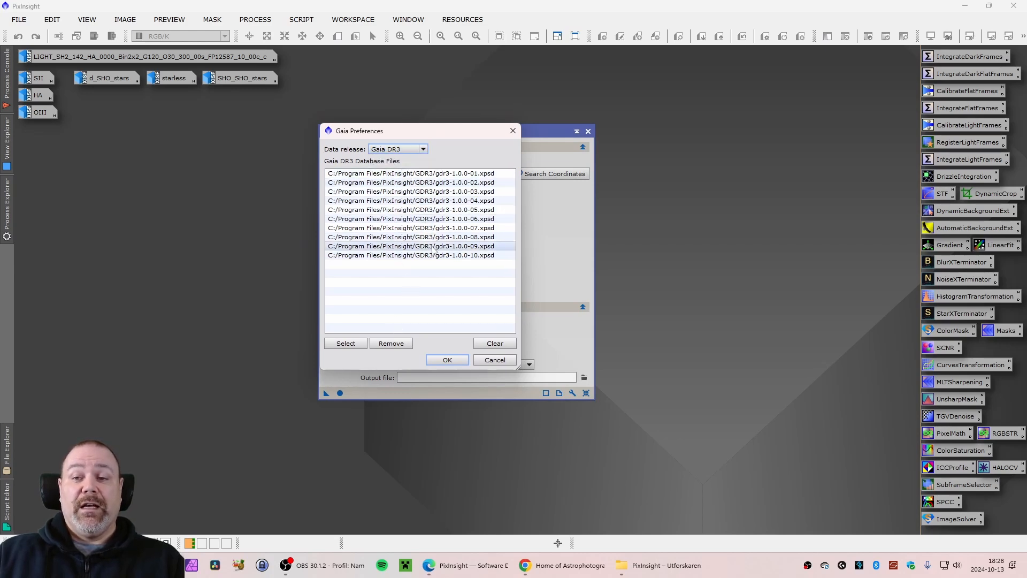
left_click(350, 344)
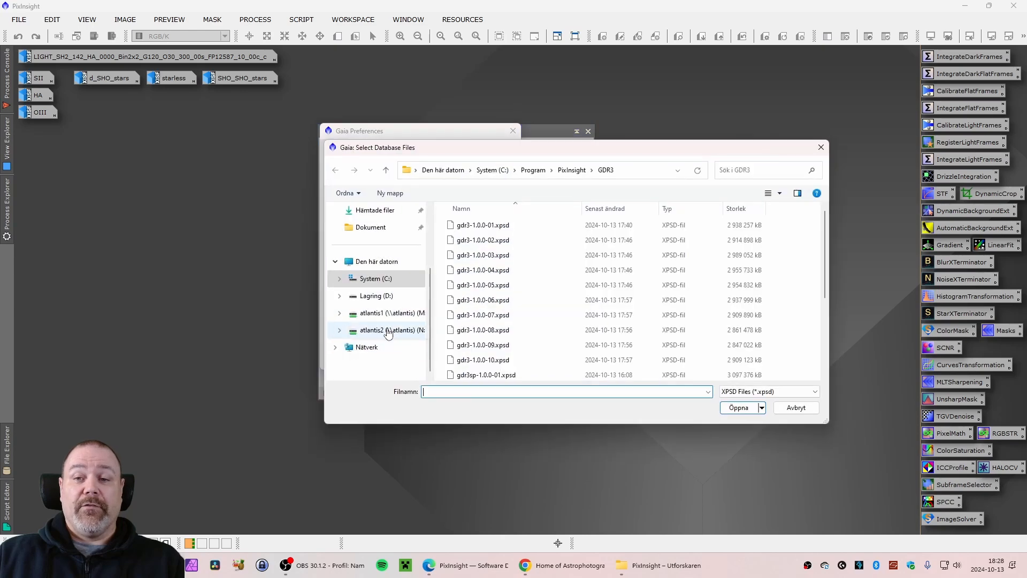
left_click_drag(557, 150, 489, 134)
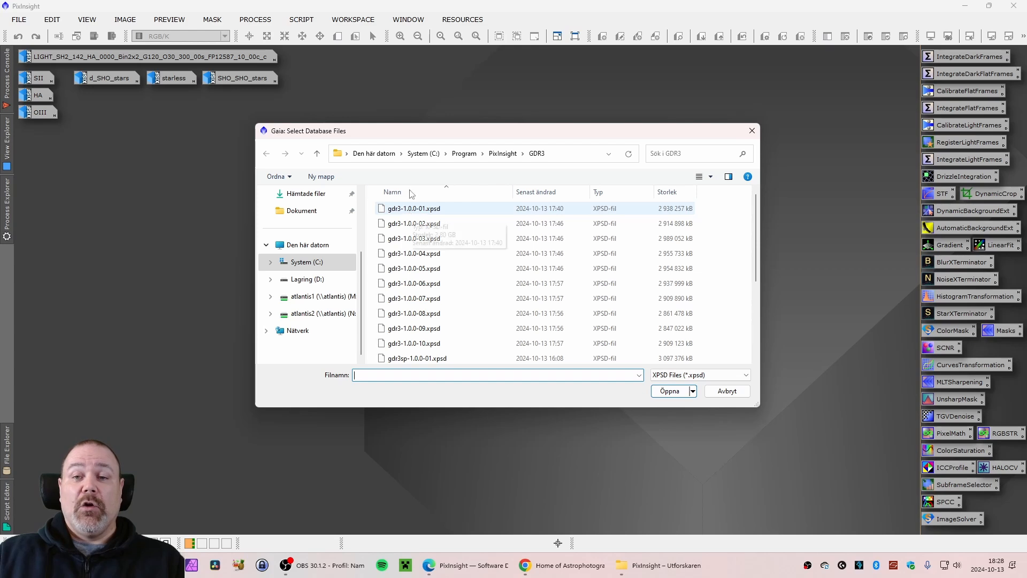
mouse_move(378, 136)
left_mouse_down()
mouse_move(360, 141)
mouse_move(375, 148)
left_mouse_up()
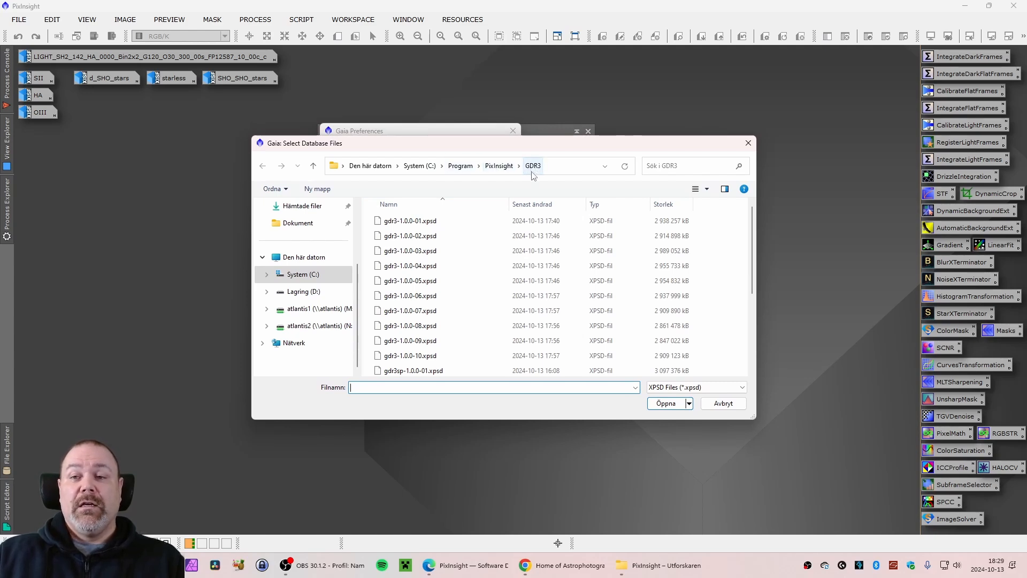
left_click(431, 225)
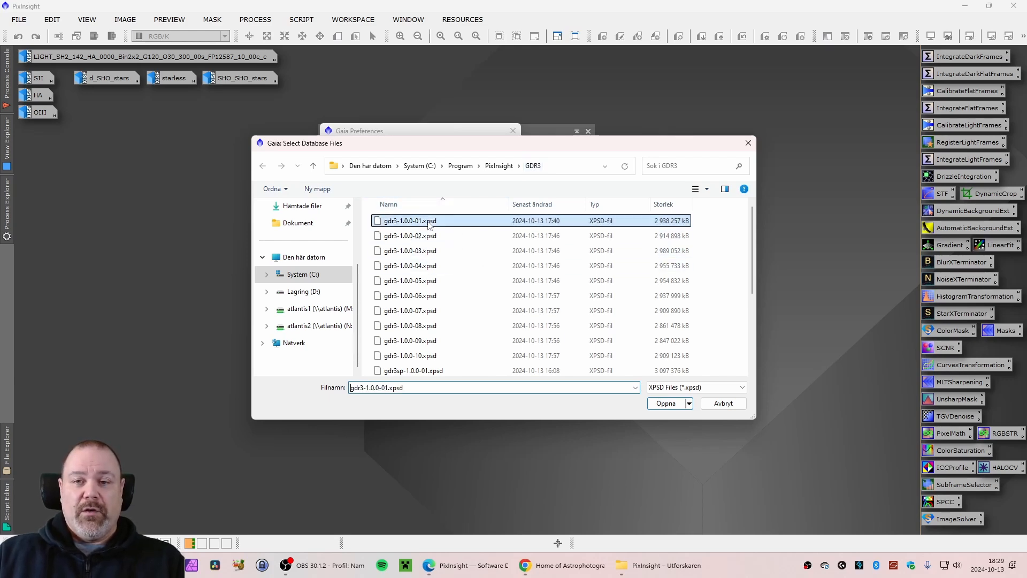
left_click(423, 358, "shift")
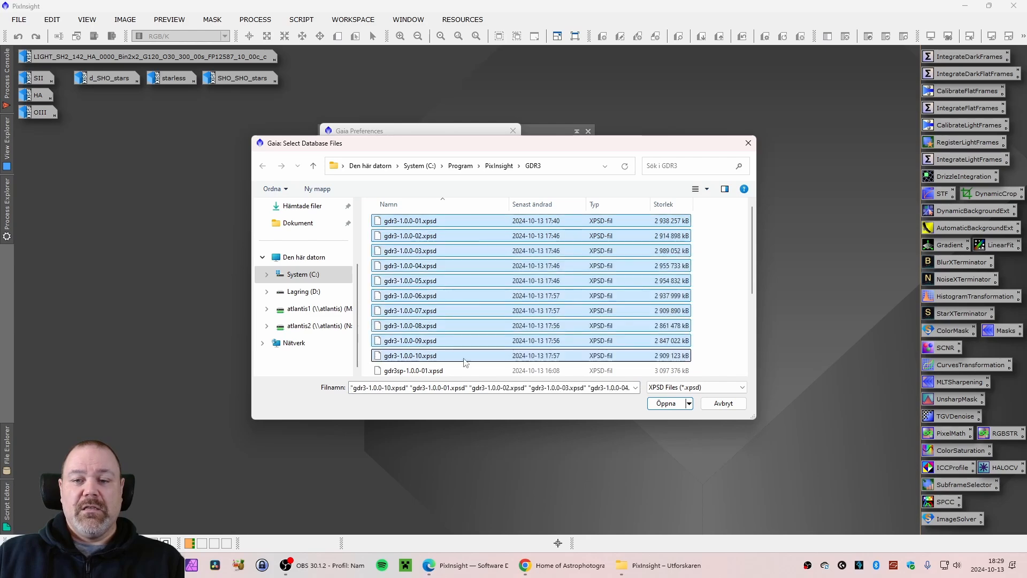
key("Return")
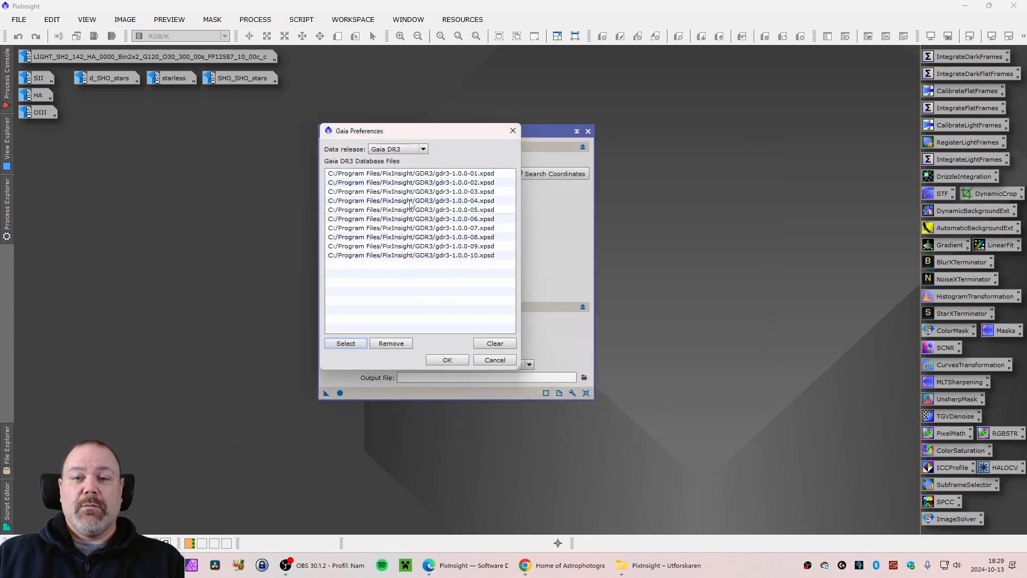
left_click(447, 358)
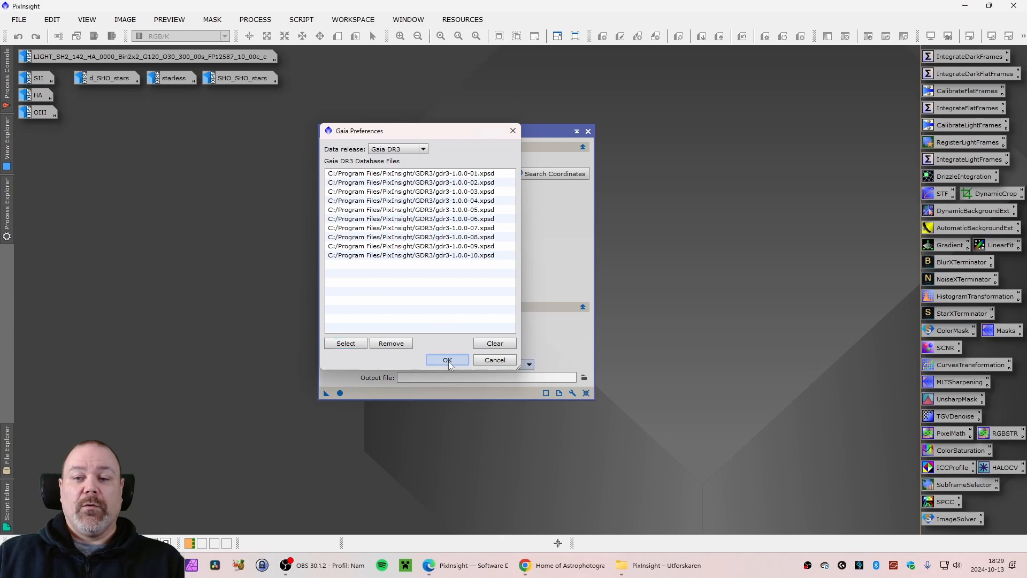
Reopen Gaia preferences, switch the data release to Gaia DR3/SP, and load gdr3sp-1.0.0-01 through gdr3sp-1.0.0-10.xpsd as its database files
left_click(572, 392)
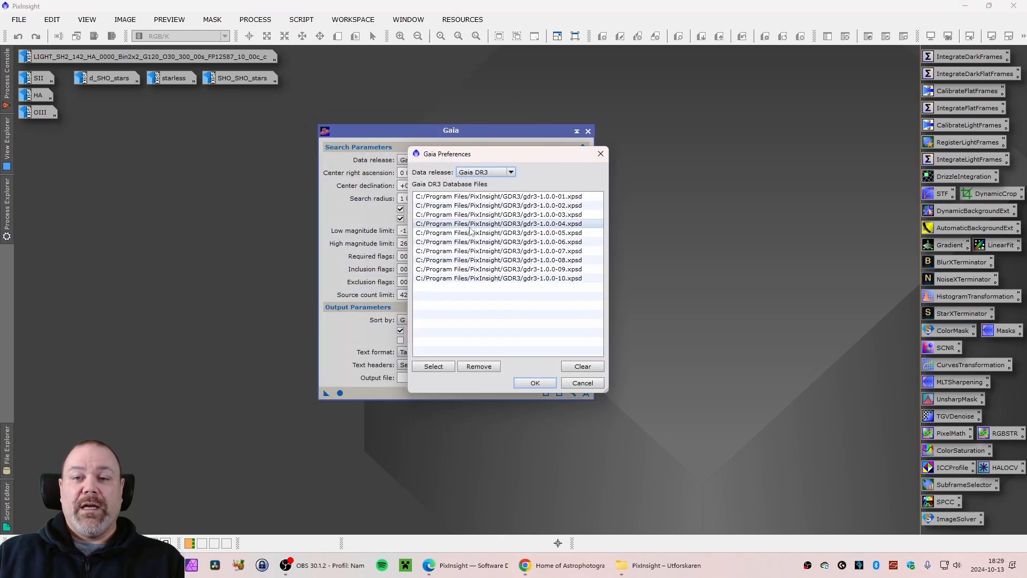
left_click_drag(504, 155, 477, 150)
left_click(459, 165)
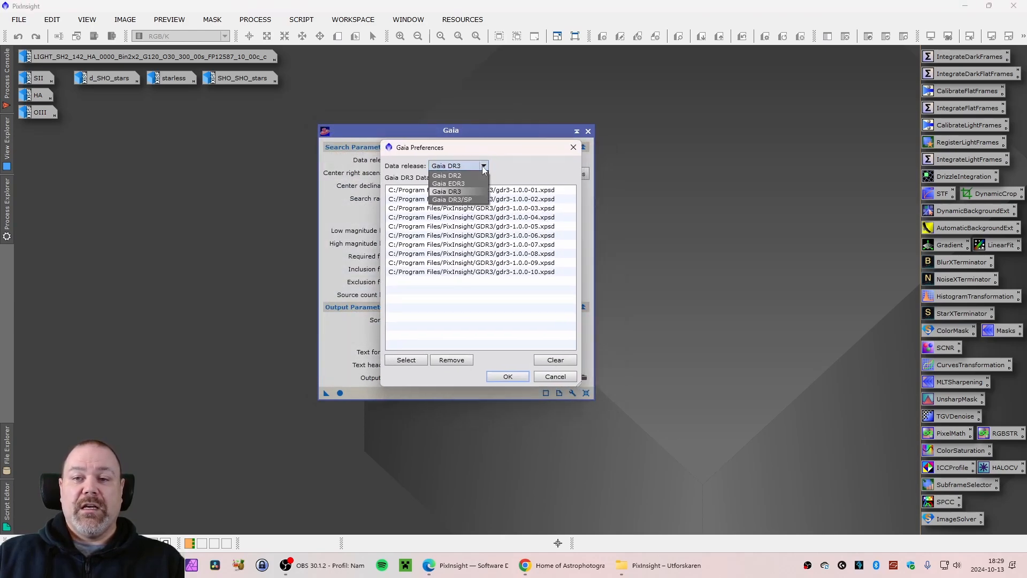
left_click(456, 200)
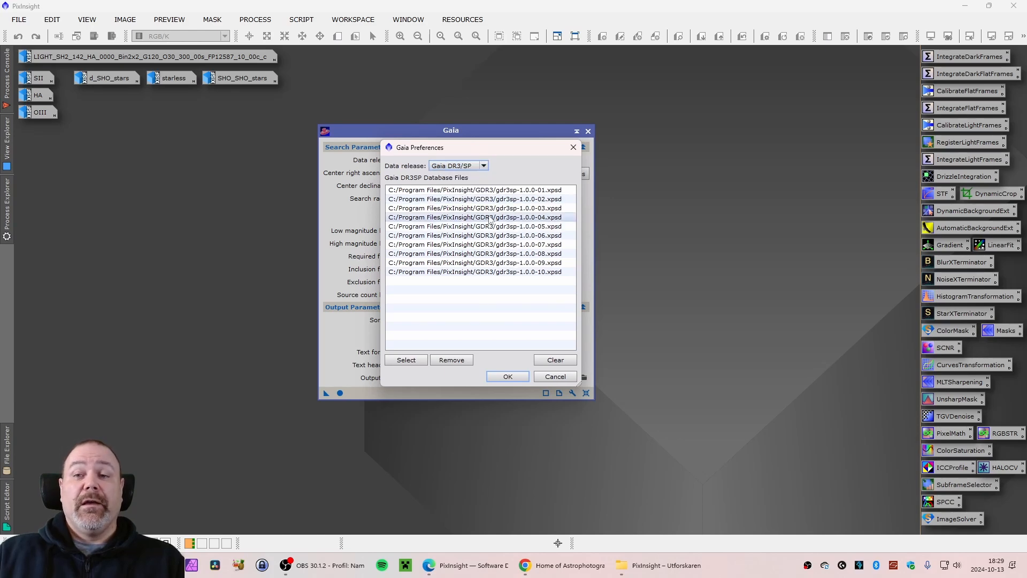
left_click(405, 359)
scroll(513, 295, "down", 3)
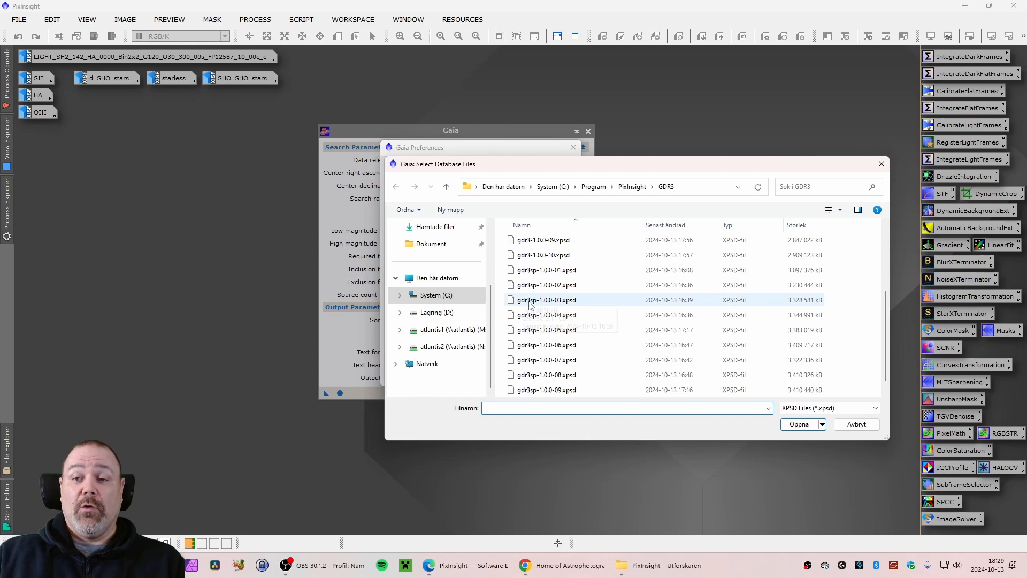
left_click(557, 270)
scroll(595, 347, "down", 1)
left_click(596, 391, "shift")
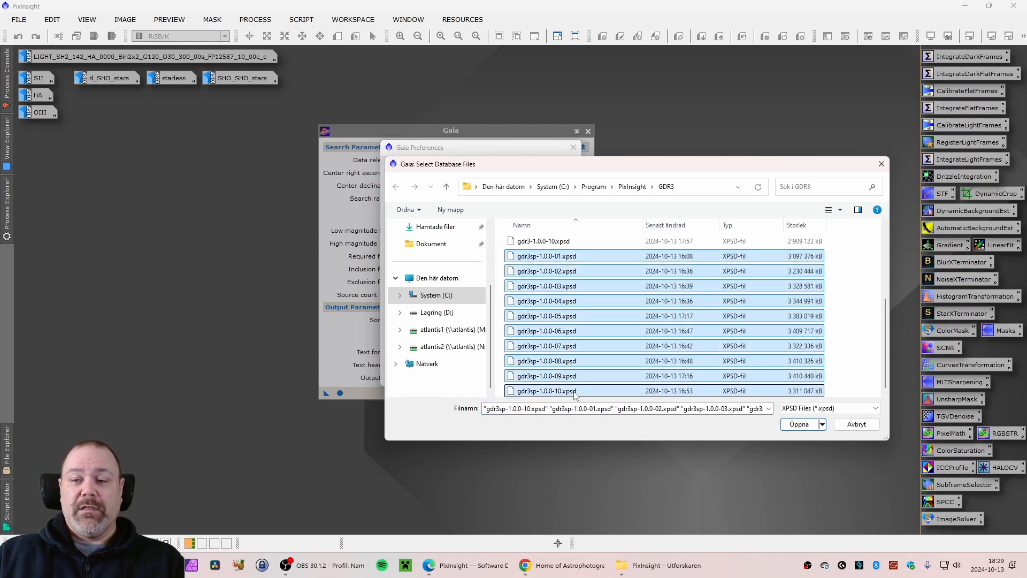
left_click(794, 424)
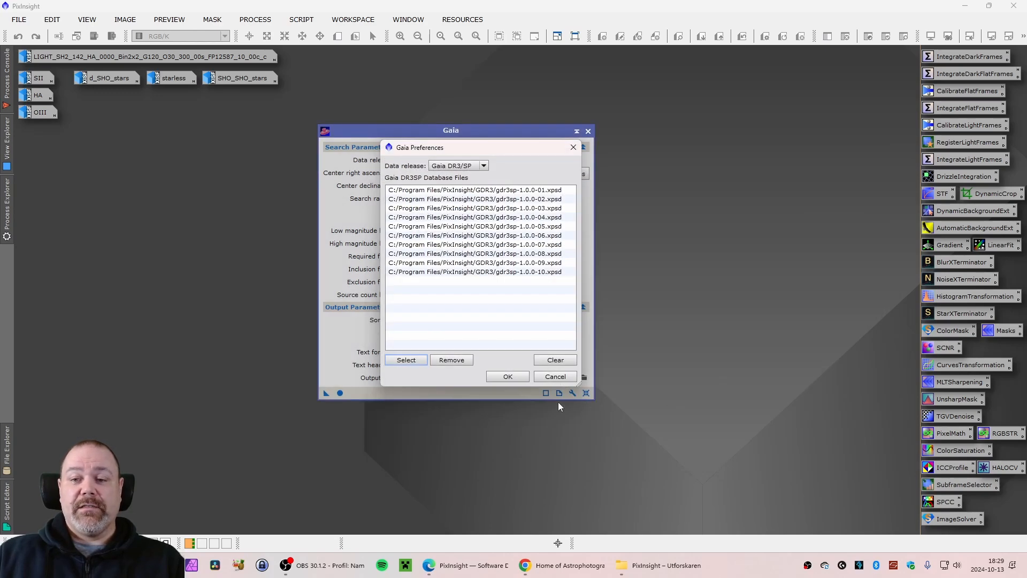
left_click(507, 376)
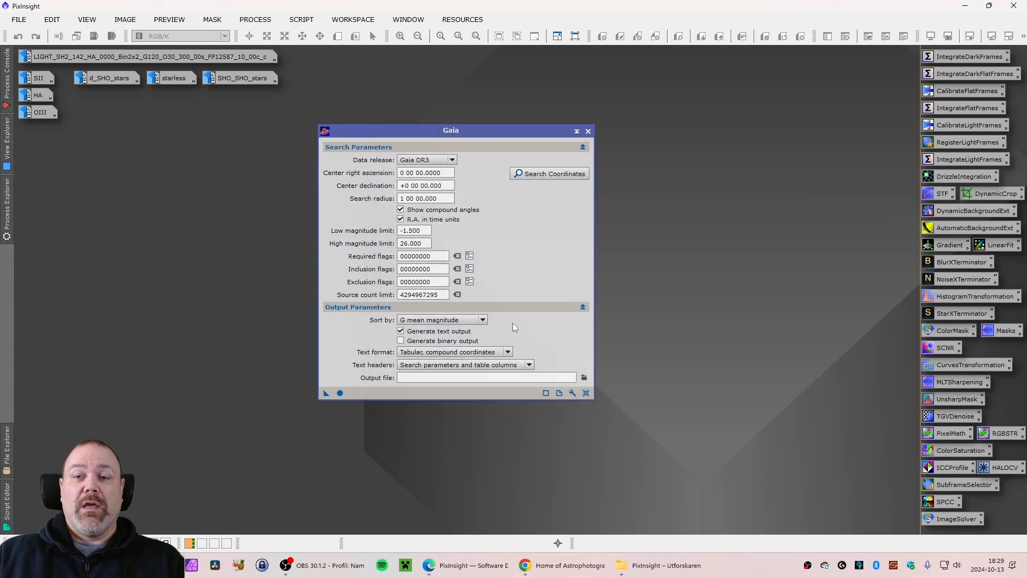
Move the Gaia dialog out of the way and close it
left_click_drag(463, 130, 749, 125)
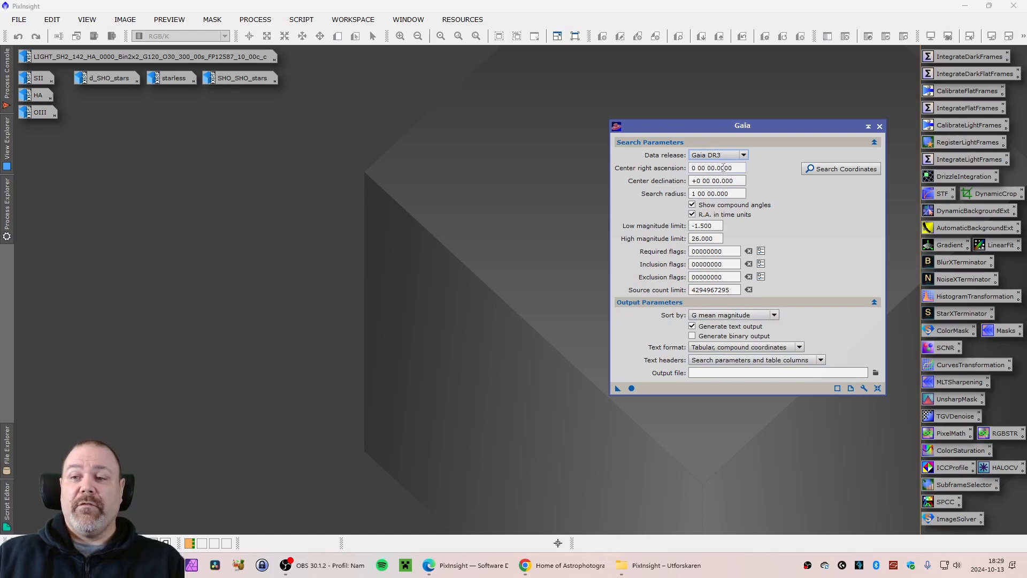
left_click_drag(715, 126, 609, 128)
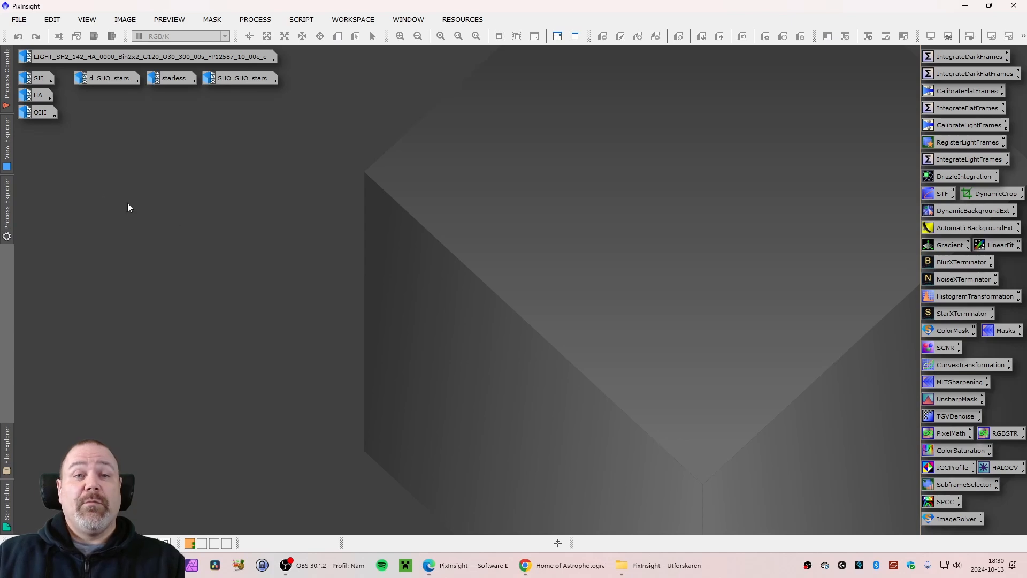
Open the SII, HA and OIII images and arrange their windows in an overlapping cascade
mouse_move(38, 81)
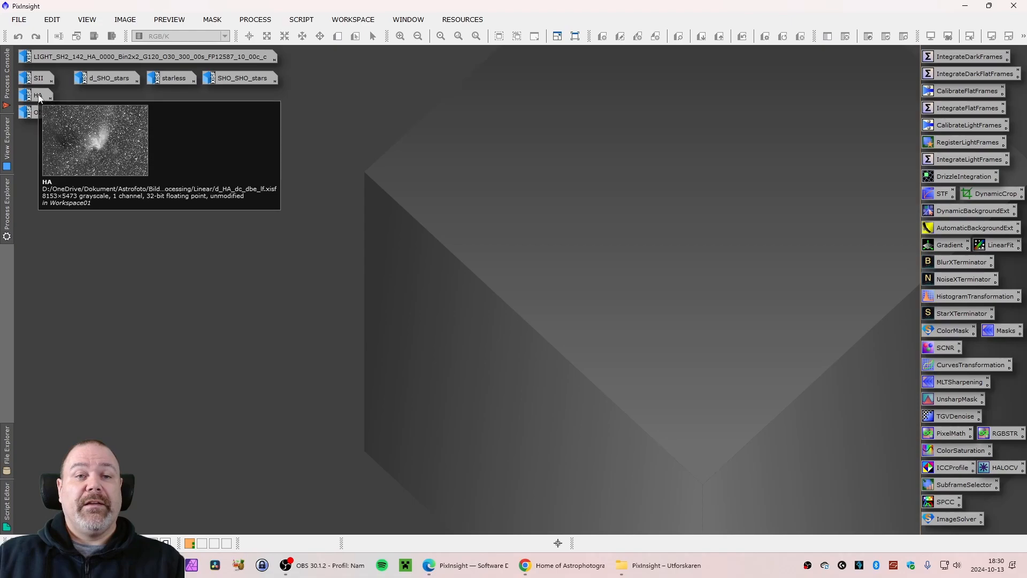
double_click(38, 79)
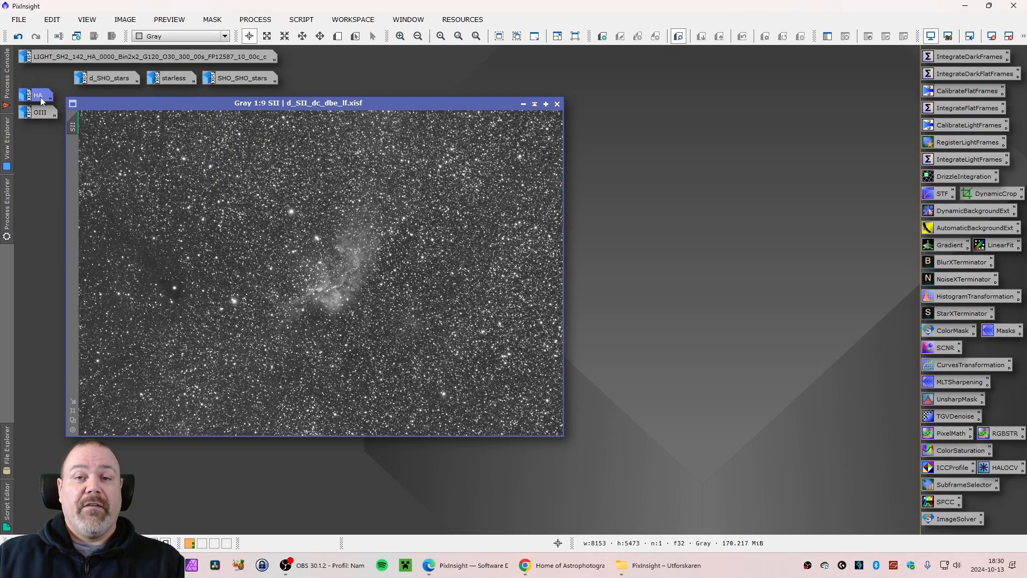
double_click(40, 97)
left_click_drag(319, 70, 397, 127)
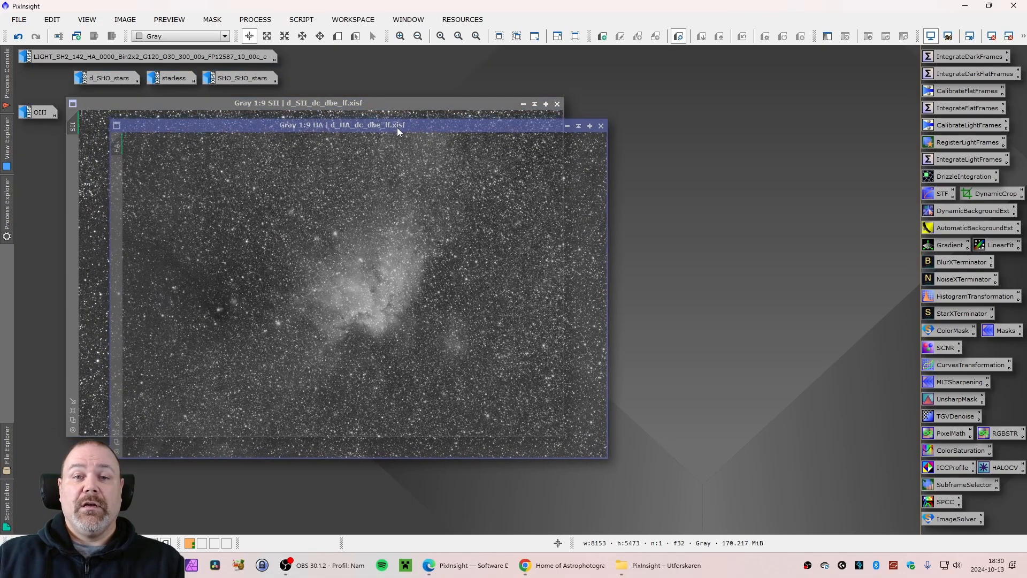
double_click(38, 112)
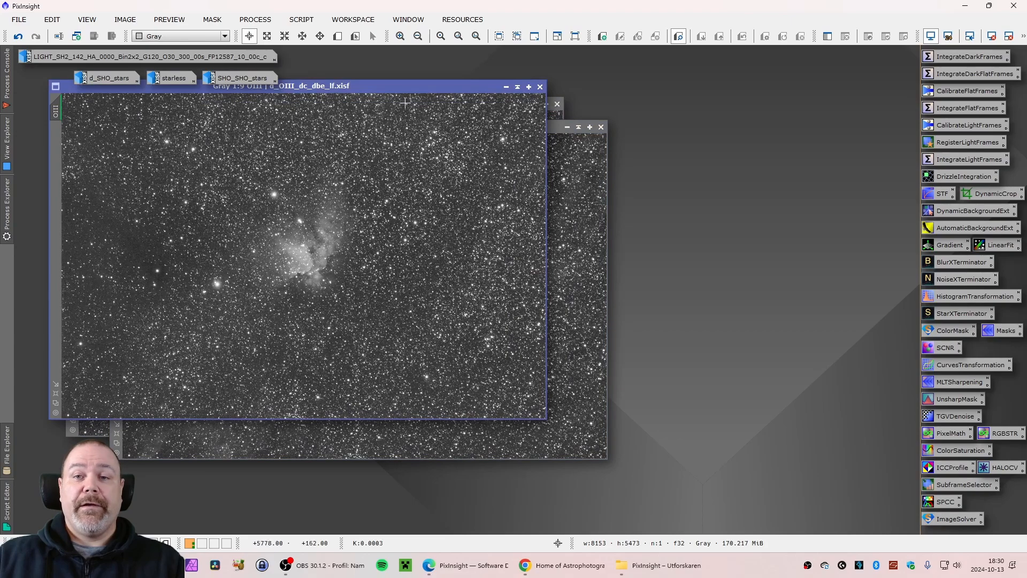
left_click_drag(397, 88, 518, 163)
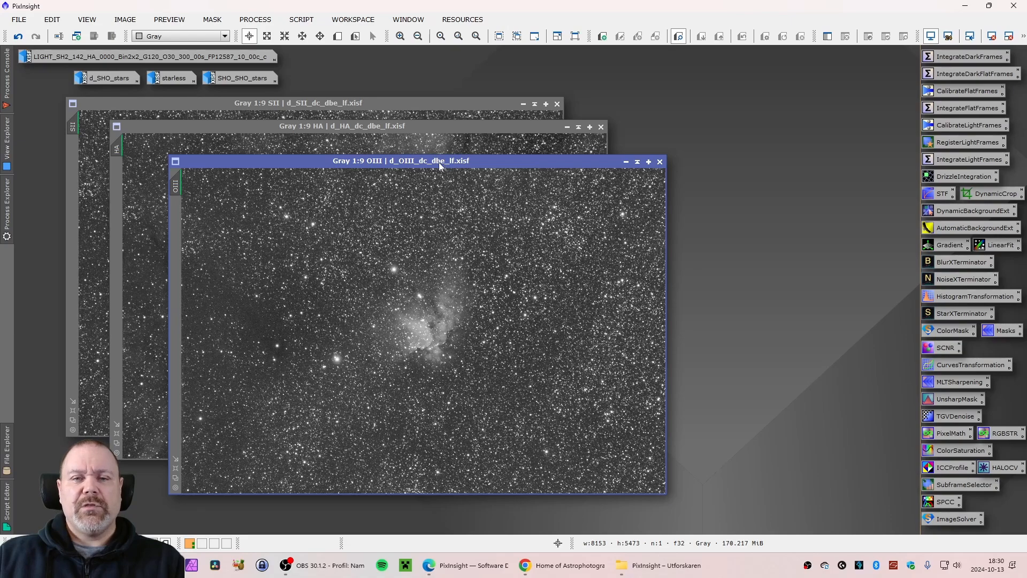
left_click_drag(438, 162, 427, 158)
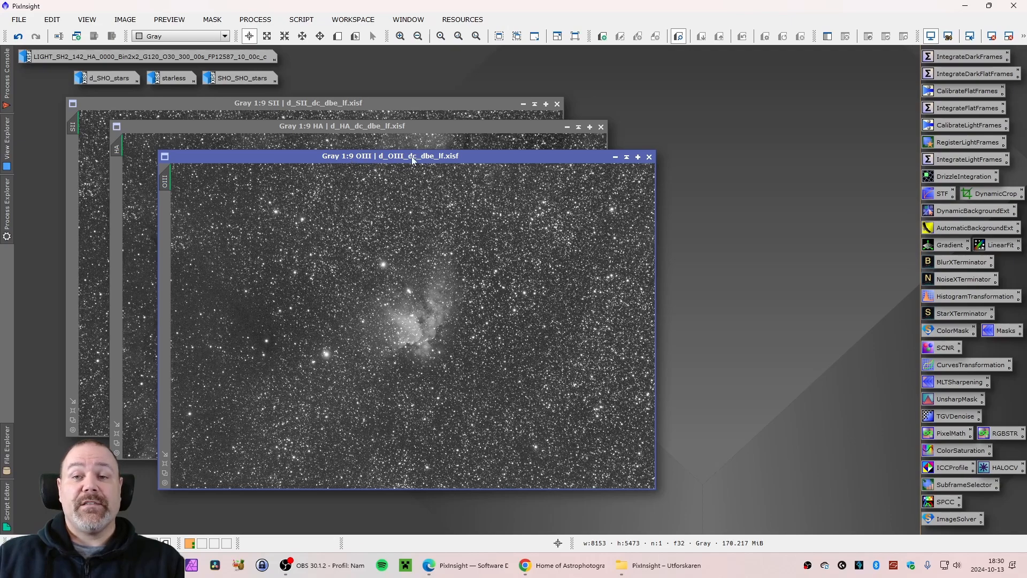
left_click_drag(352, 157, 349, 159)
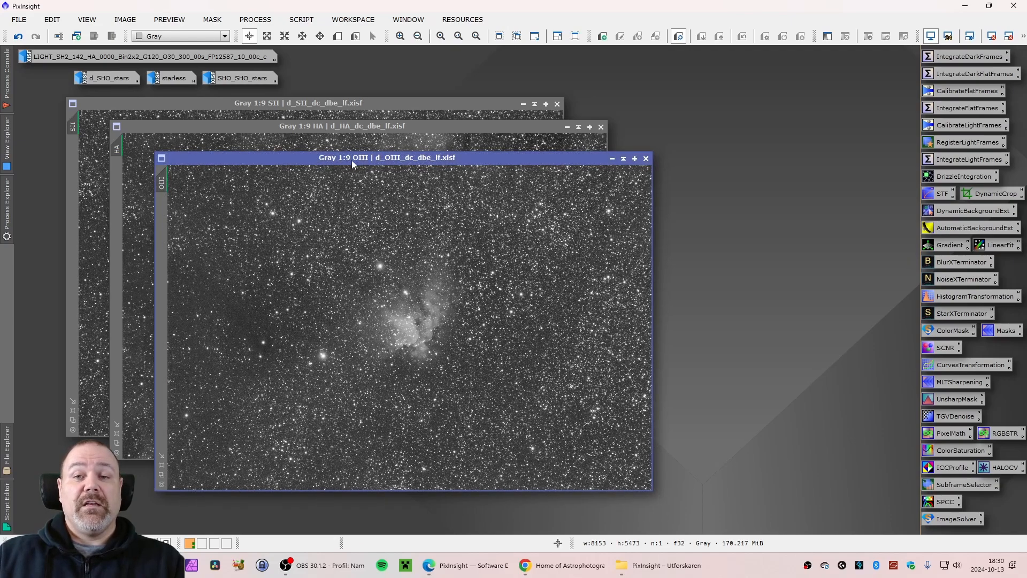
left_click_drag(424, 157, 424, 157)
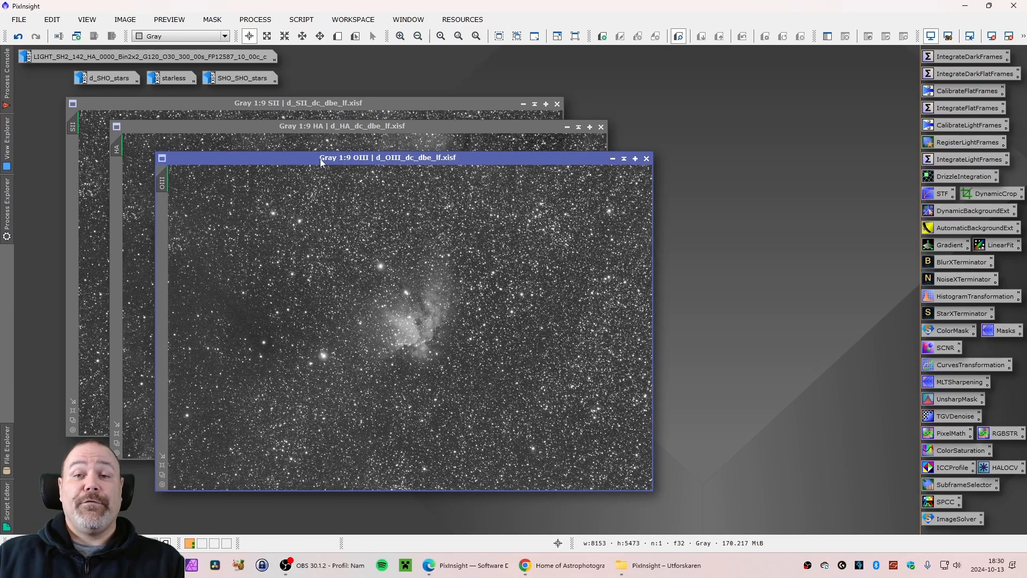
left_click_drag(374, 157, 370, 156)
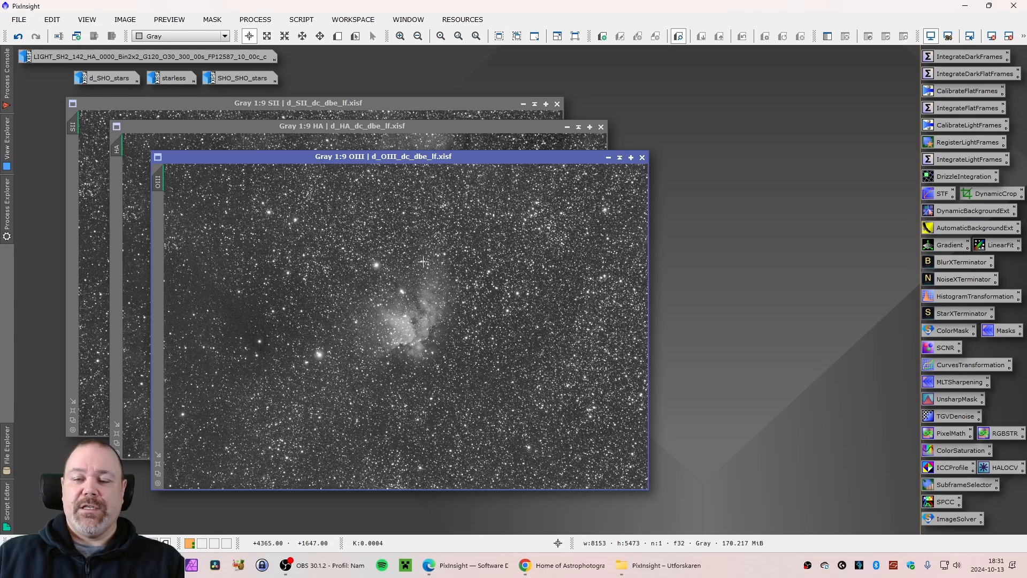
Open the saved PixelMath process and review its R/K expression and Destination settings
double_click(1001, 436)
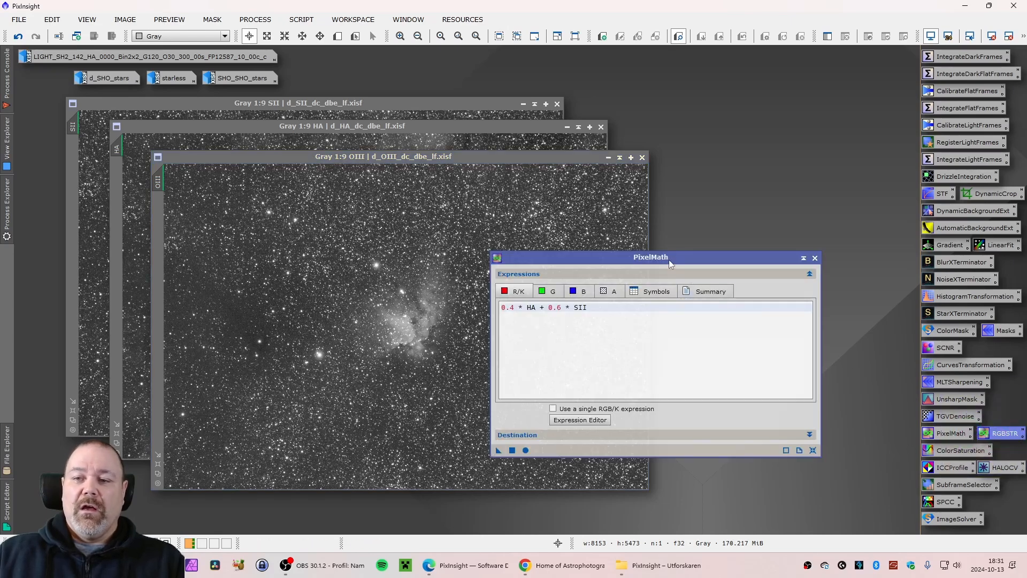
left_click_drag(668, 259, 836, 217)
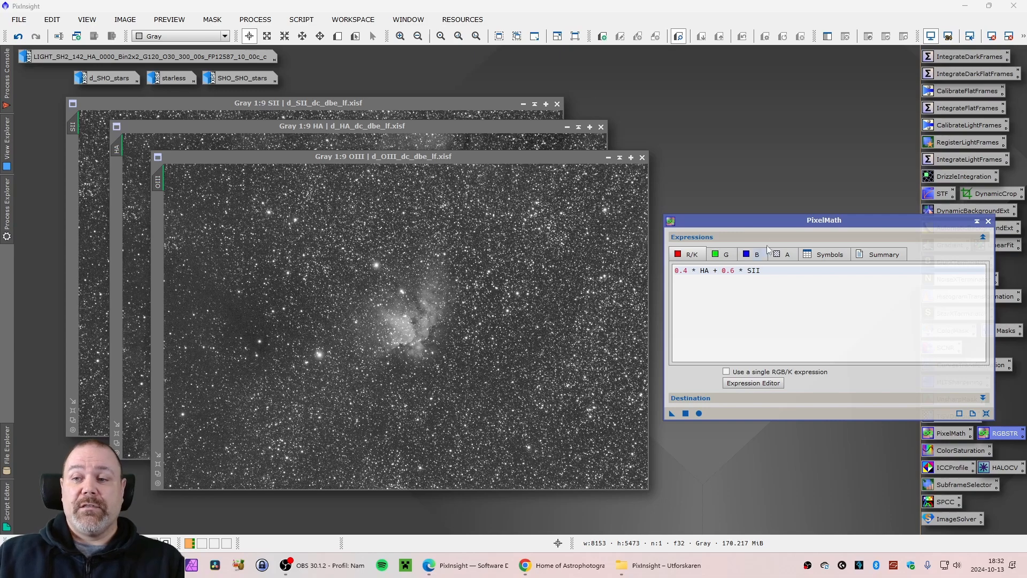
left_click_drag(773, 223, 774, 217)
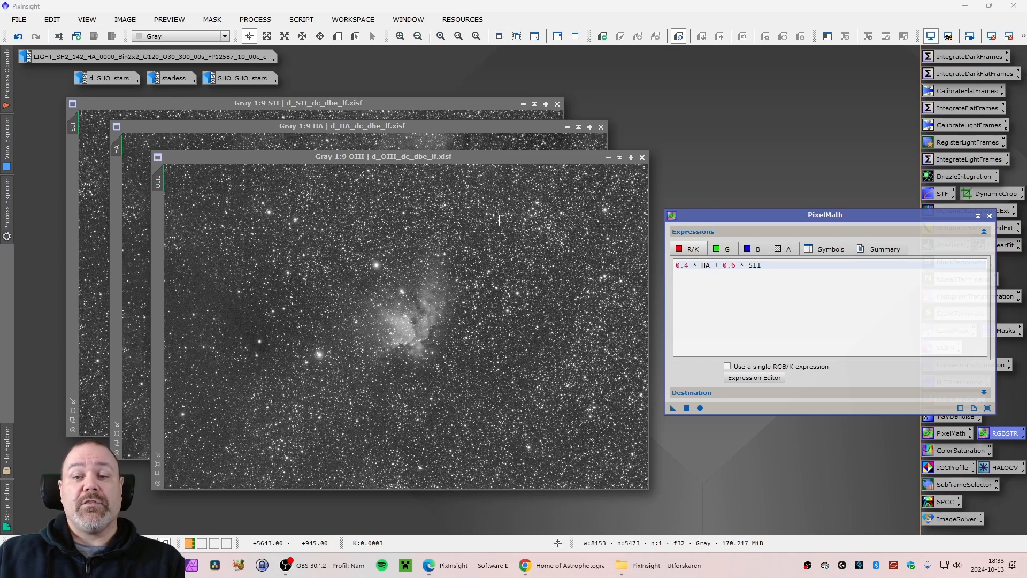
left_click_drag(793, 214, 787, 186)
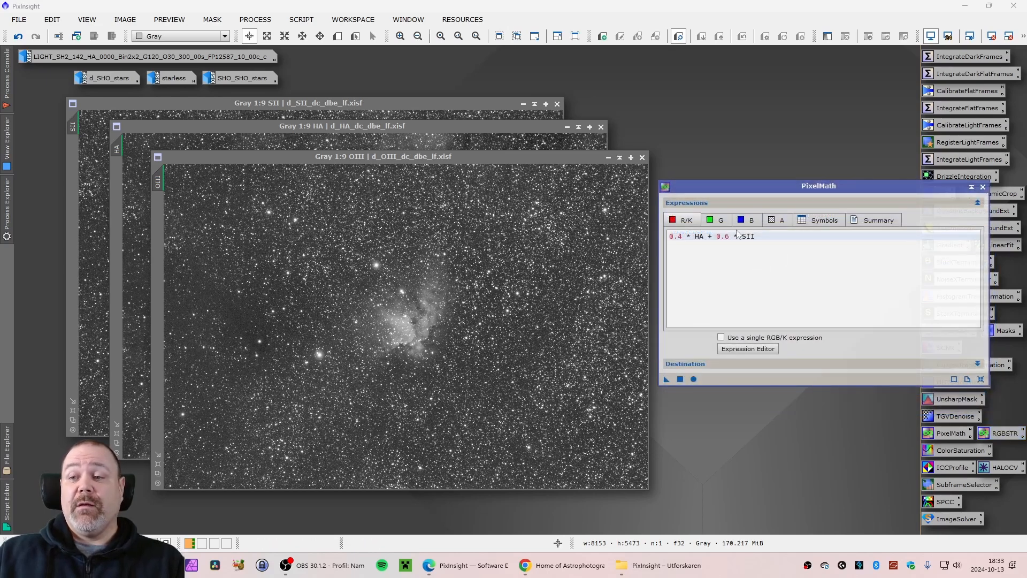
left_click_drag(808, 194, 810, 190)
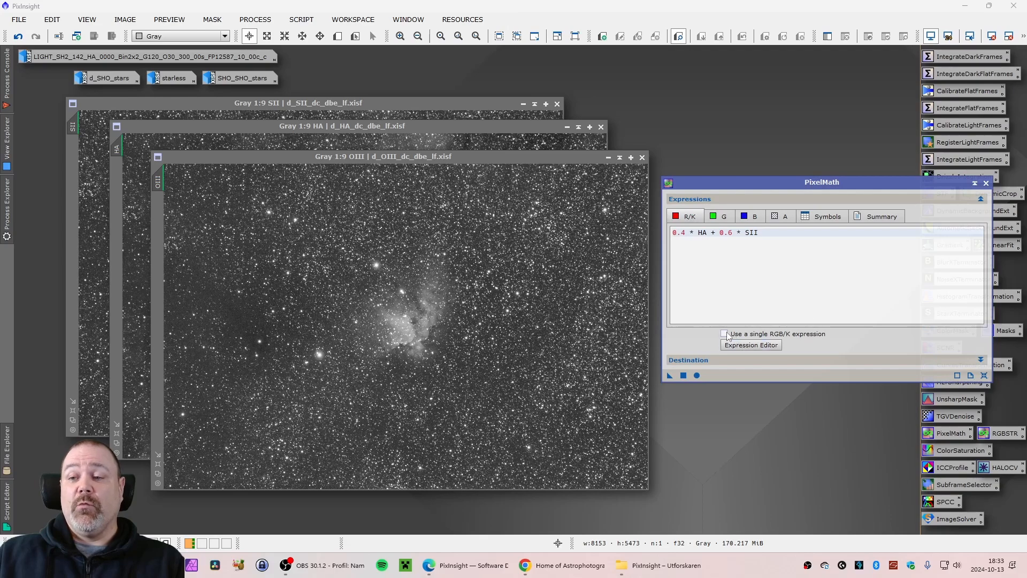
left_click(981, 360)
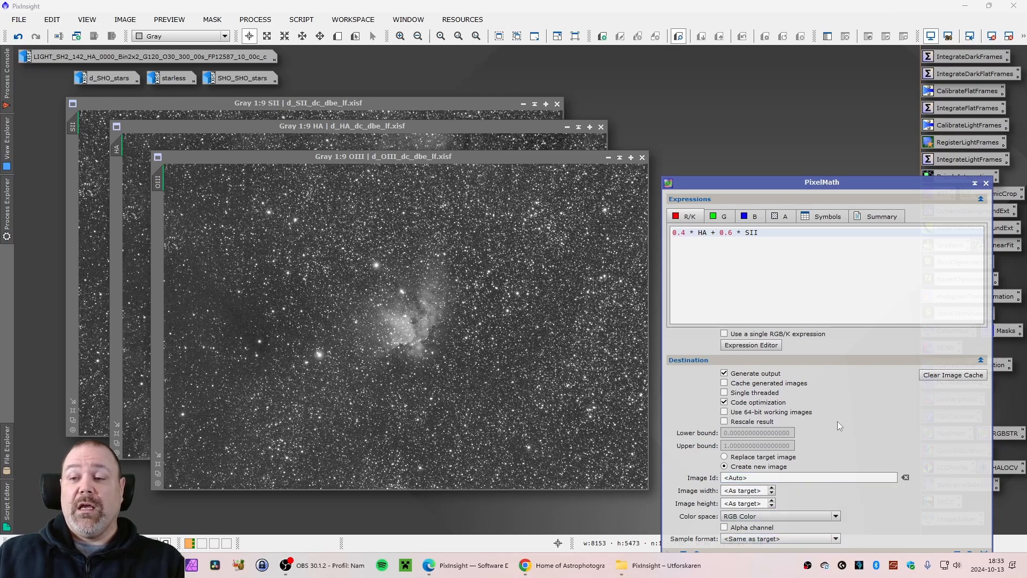
left_click(980, 360)
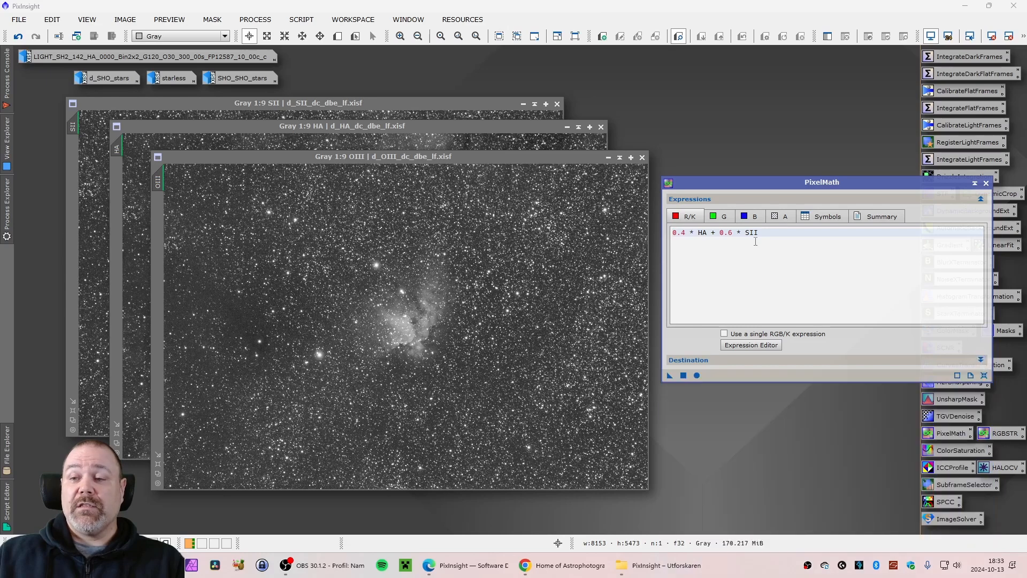
left_click_drag(721, 188, 726, 197)
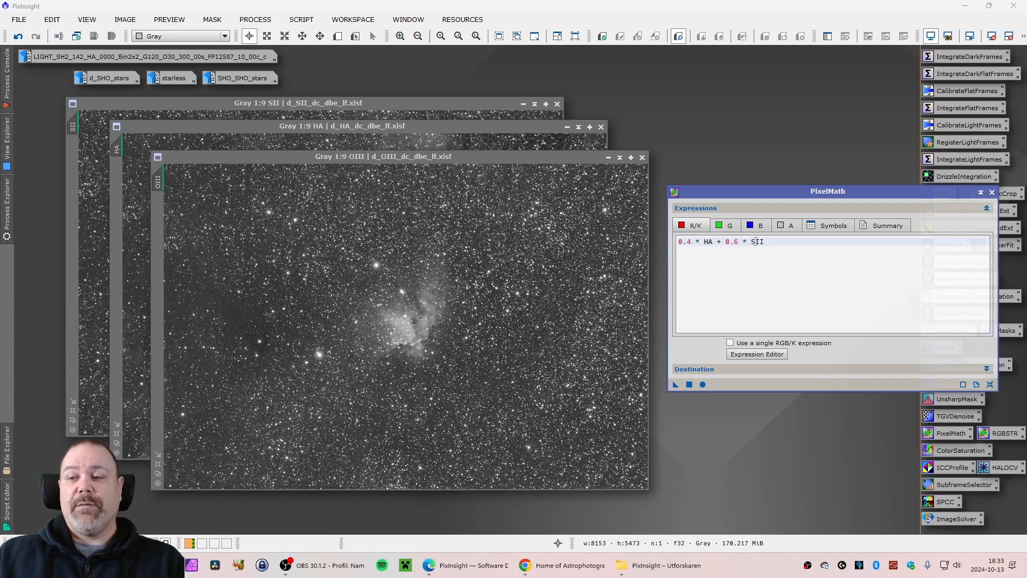
Set the green channel expression to 0.4 * OIII + 0.3 * HA + 0.3 * SII and check the blue expression
left_click(700, 241)
type("OIII + 0.3 *")
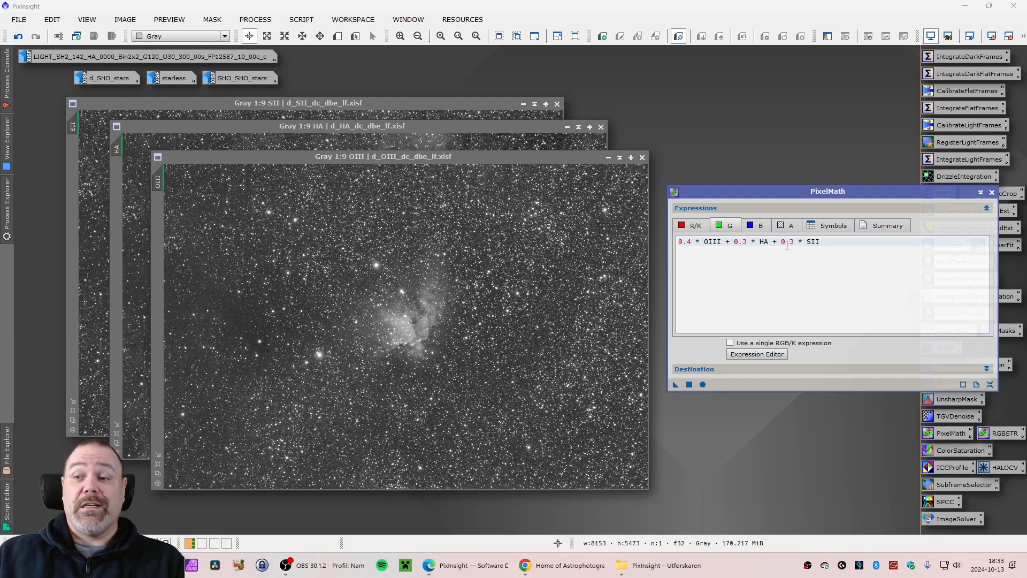
left_click(759, 227)
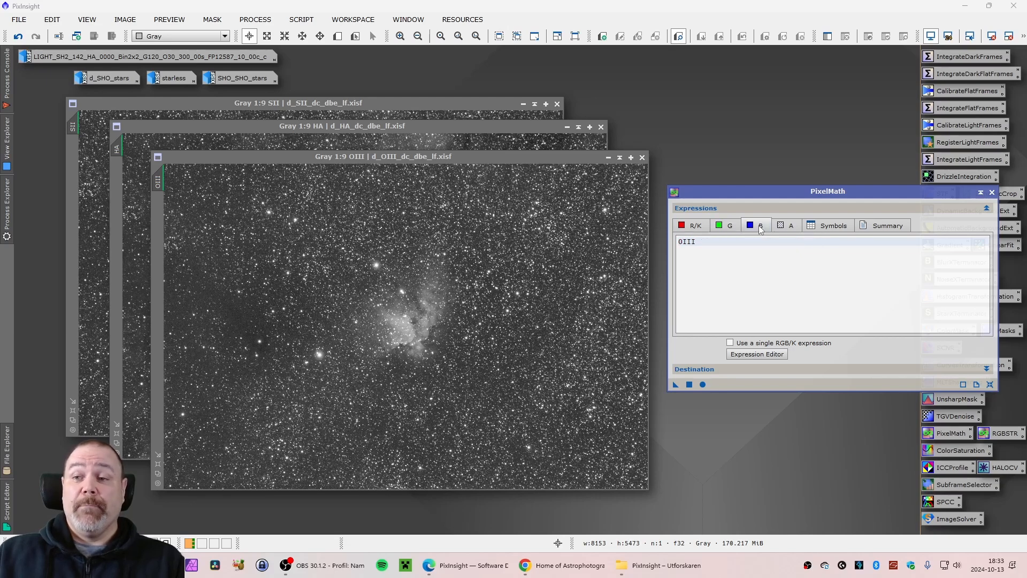
Execute PixelMath globally to create a new RGB image, then close the PixelMath dialog
left_click_drag(751, 194, 747, 188)
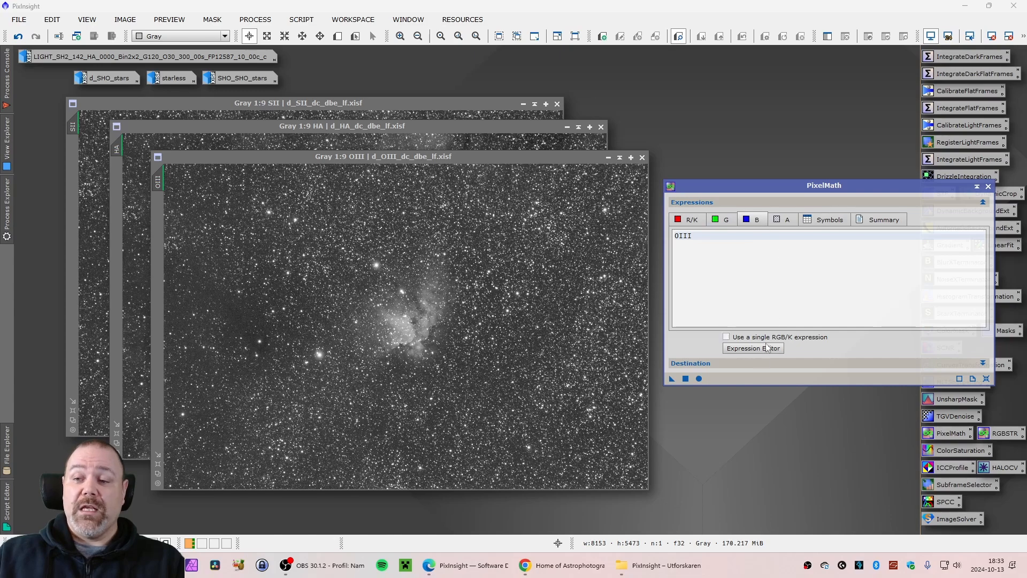
left_click(686, 378)
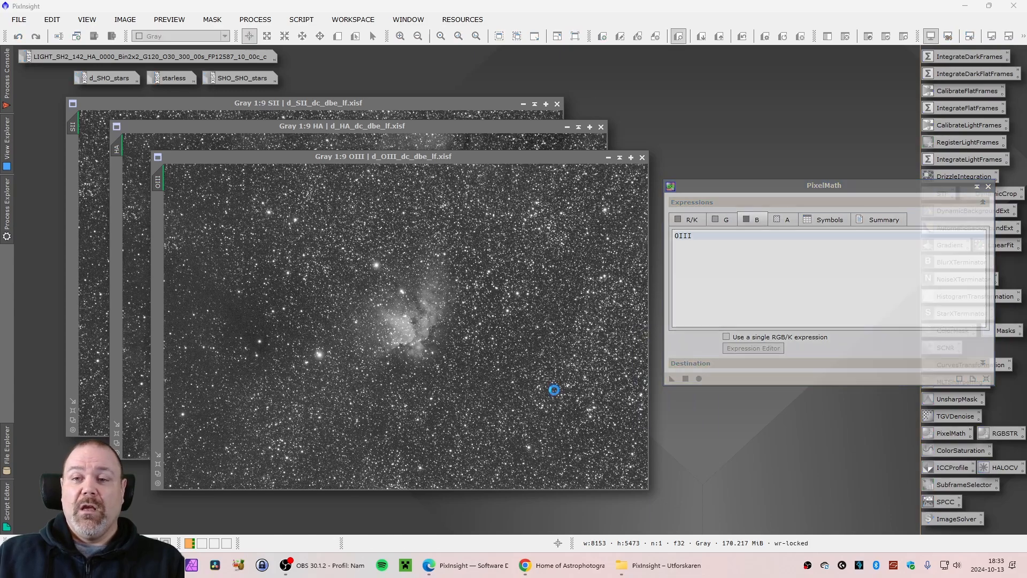
left_click(988, 187)
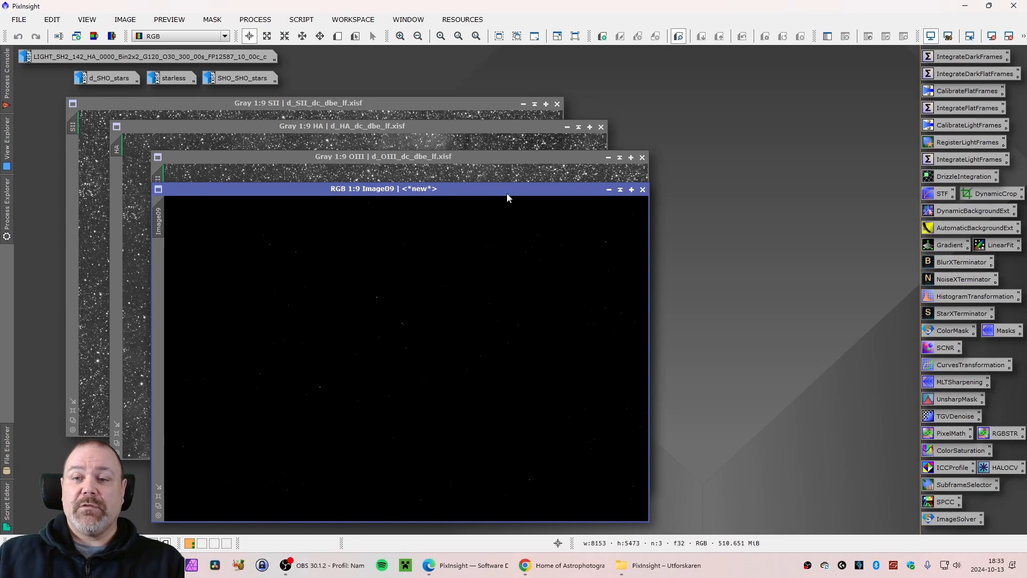
Apply an STF auto stretch to the new RGB image and reposition its window
left_click_drag(506, 190, 592, 178)
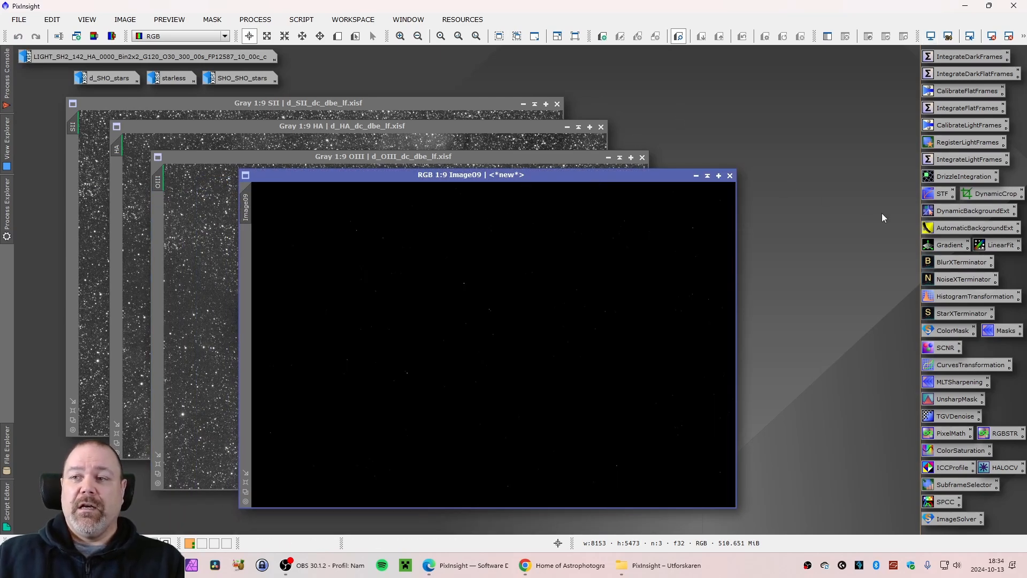
double_click(942, 197)
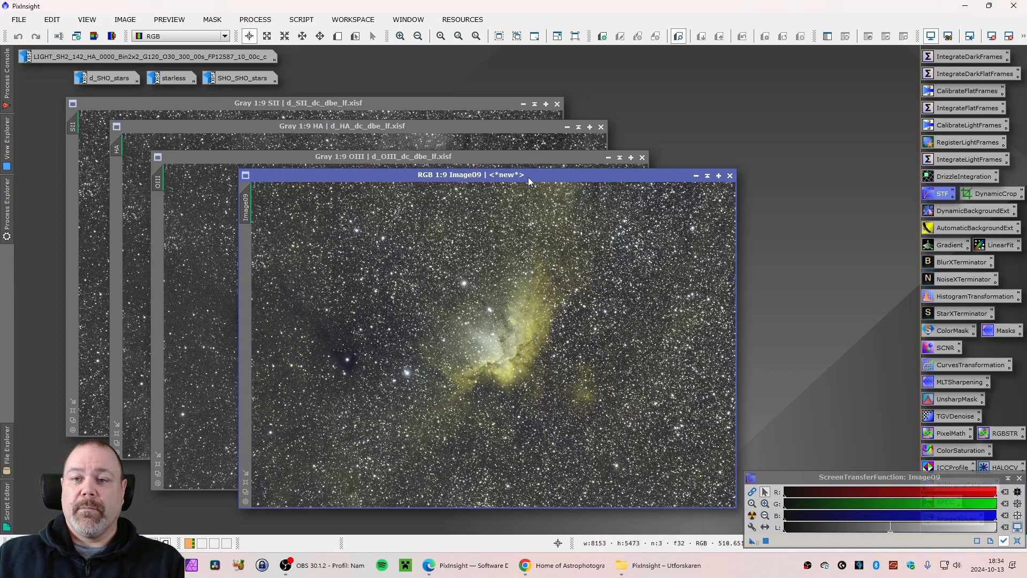
left_click_drag(528, 175, 394, 143)
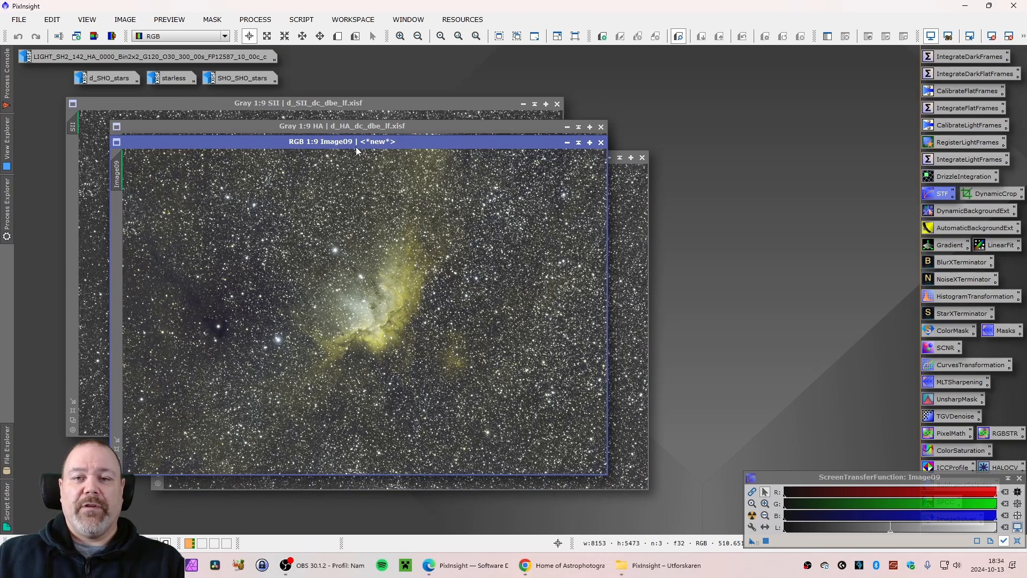
left_click_drag(356, 147, 408, 176)
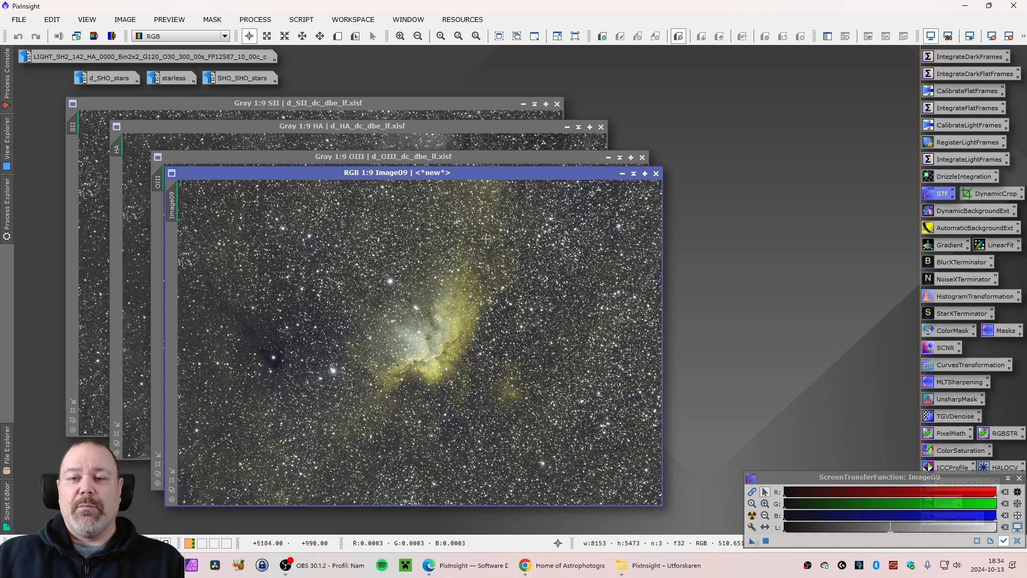
left_click_drag(387, 172, 408, 178)
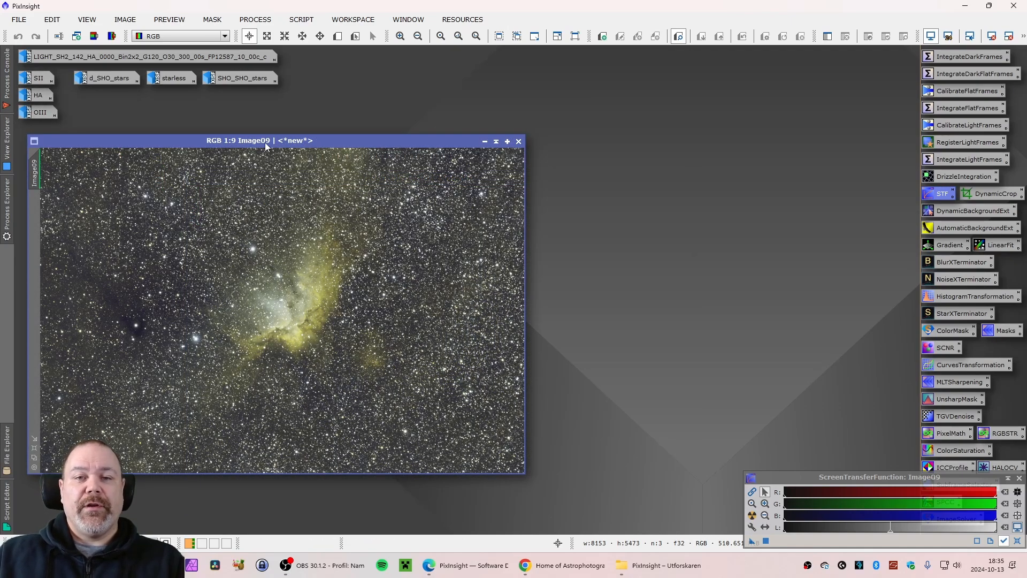
left_click_drag(265, 142, 254, 147)
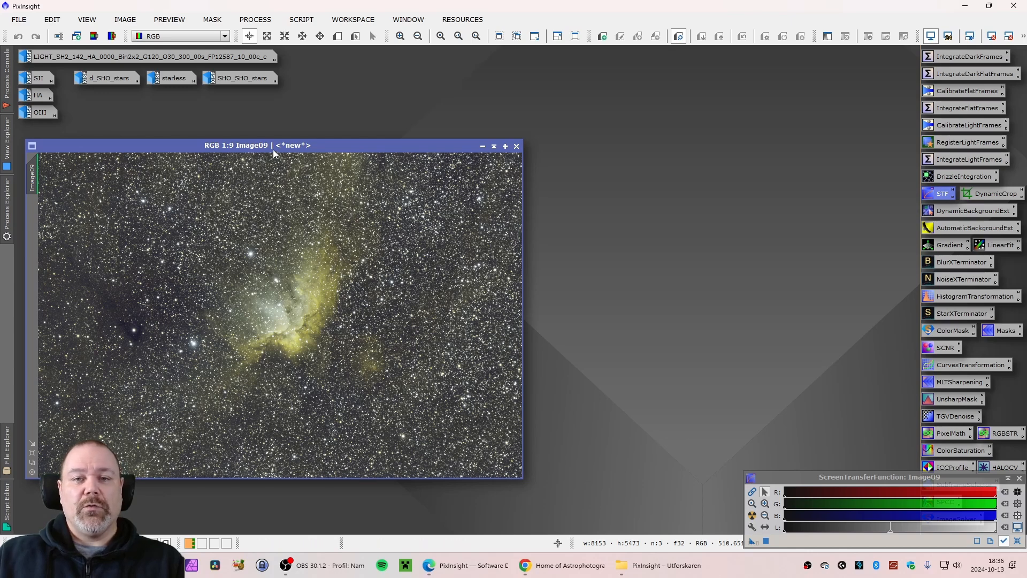
left_click_drag(270, 146, 270, 147)
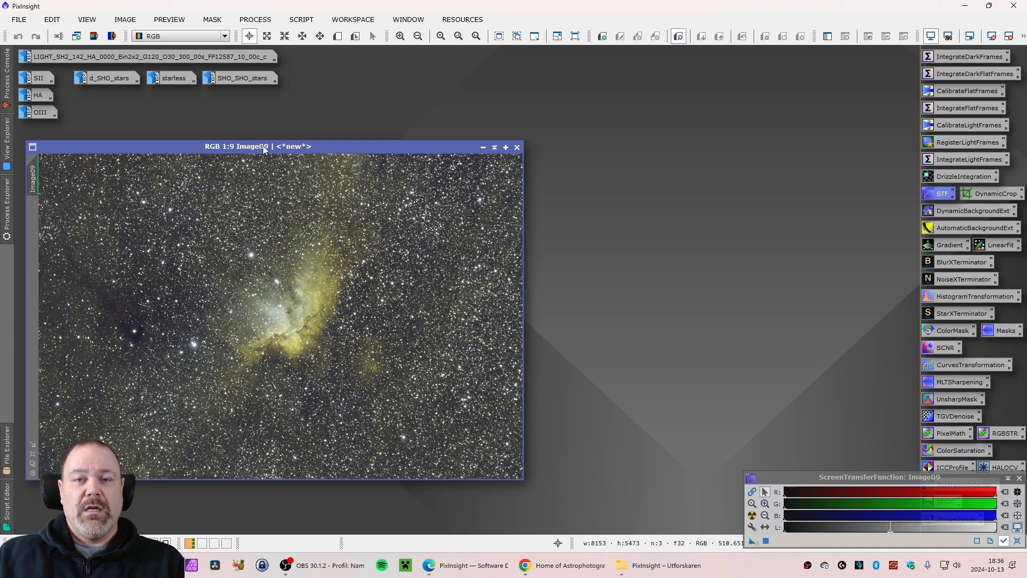
left_click_drag(268, 146, 273, 146)
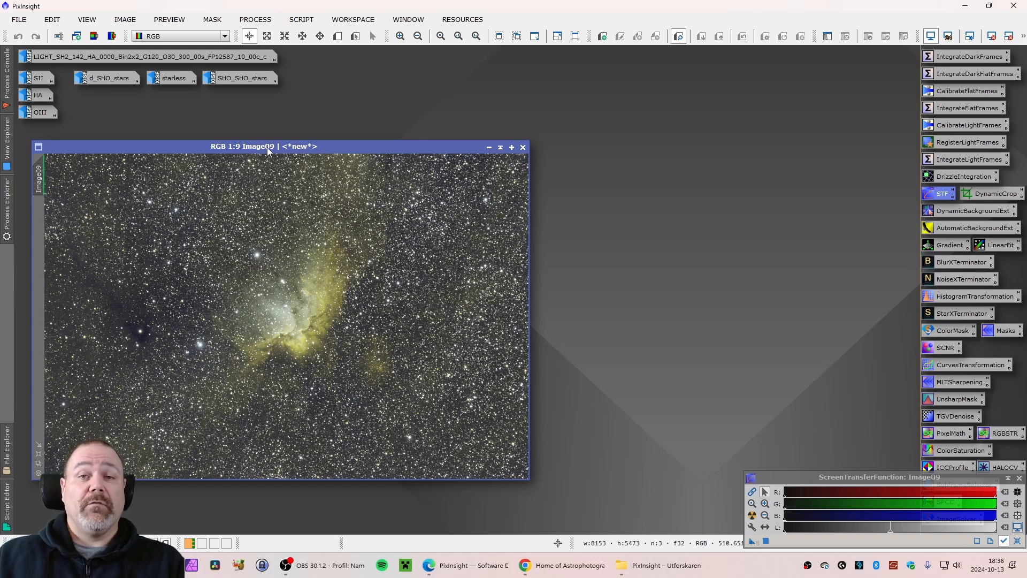
Open the original HA light frame from its icon and apply an STF auto stretch to it
double_click(160, 57)
left_click_drag(168, 59, 322, 114)
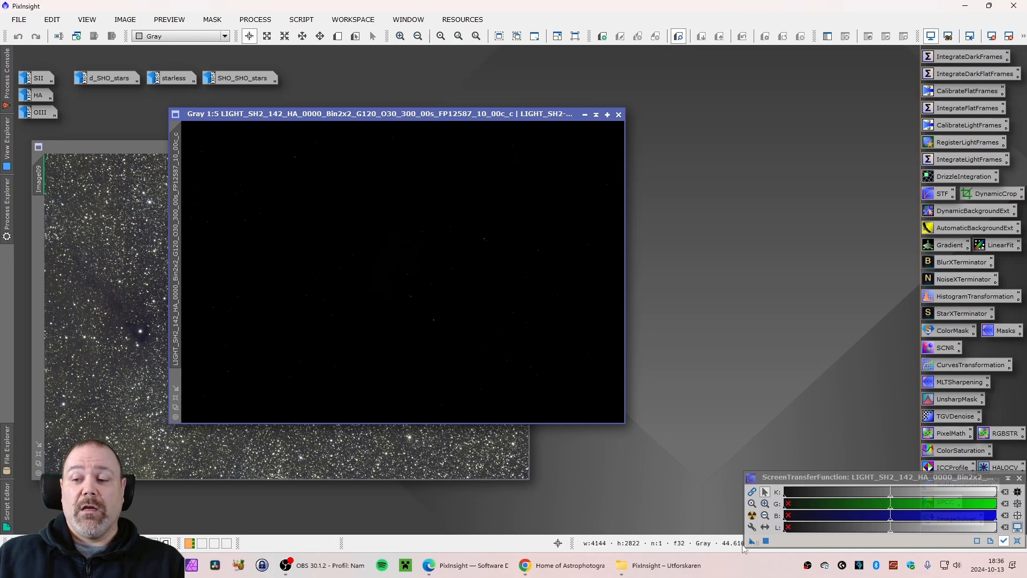
left_click(752, 515)
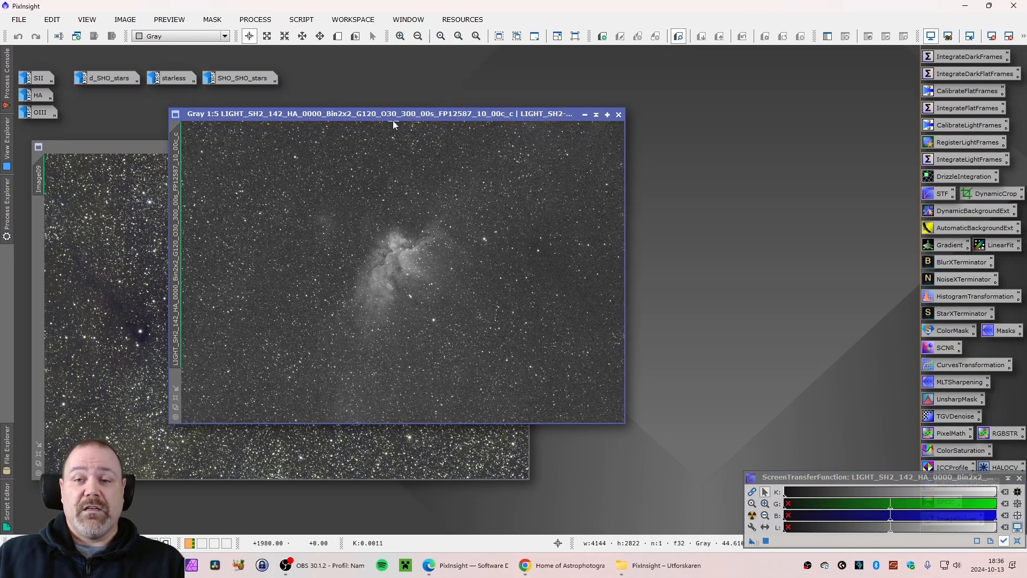
left_click_drag(382, 114, 403, 111)
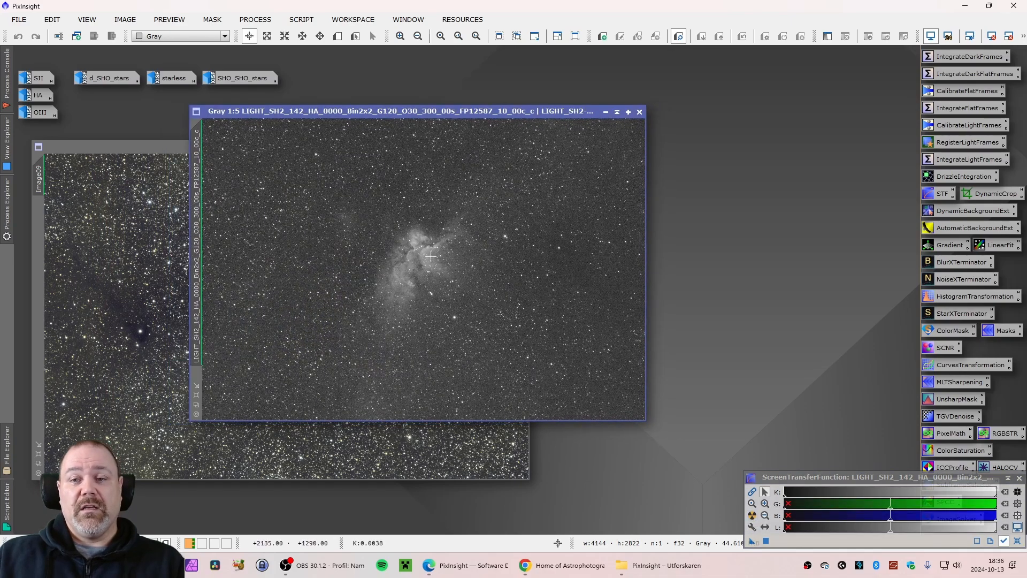
left_click_drag(246, 112, 138, 114)
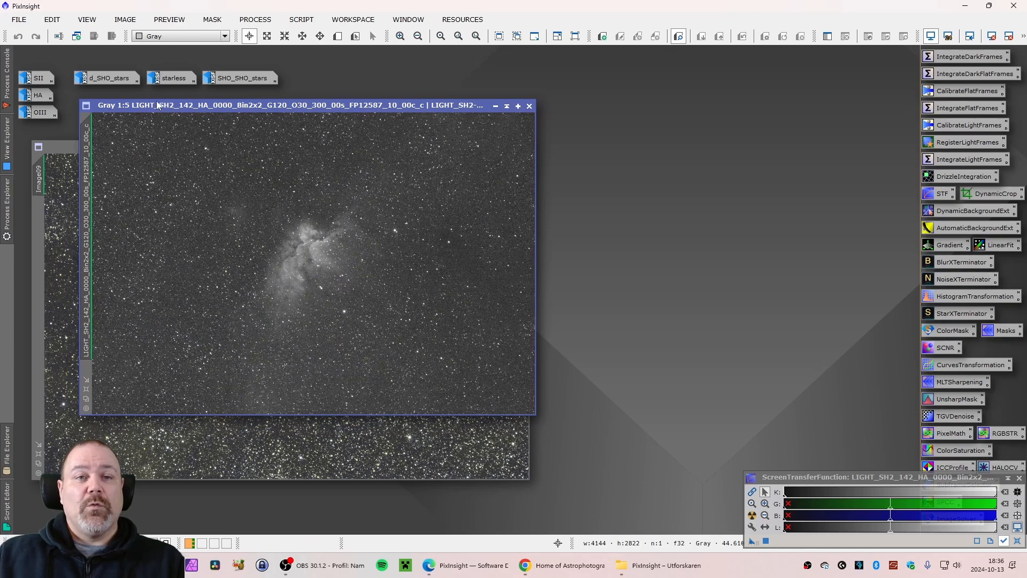
Open the FITS header of the HA light frame and examine its RA and declination entries, then minimize the frame
left_click(19, 20)
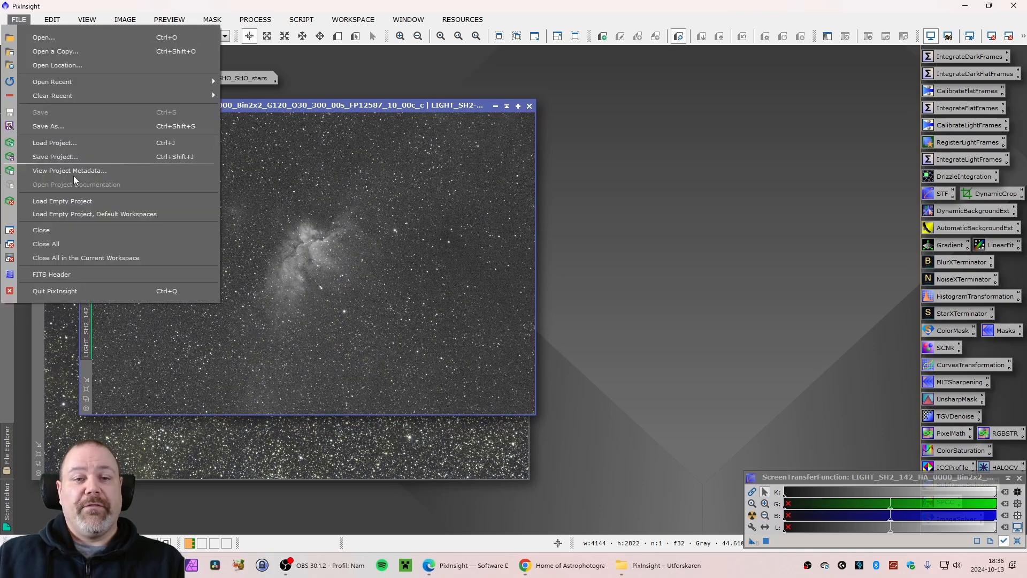
left_click(63, 275)
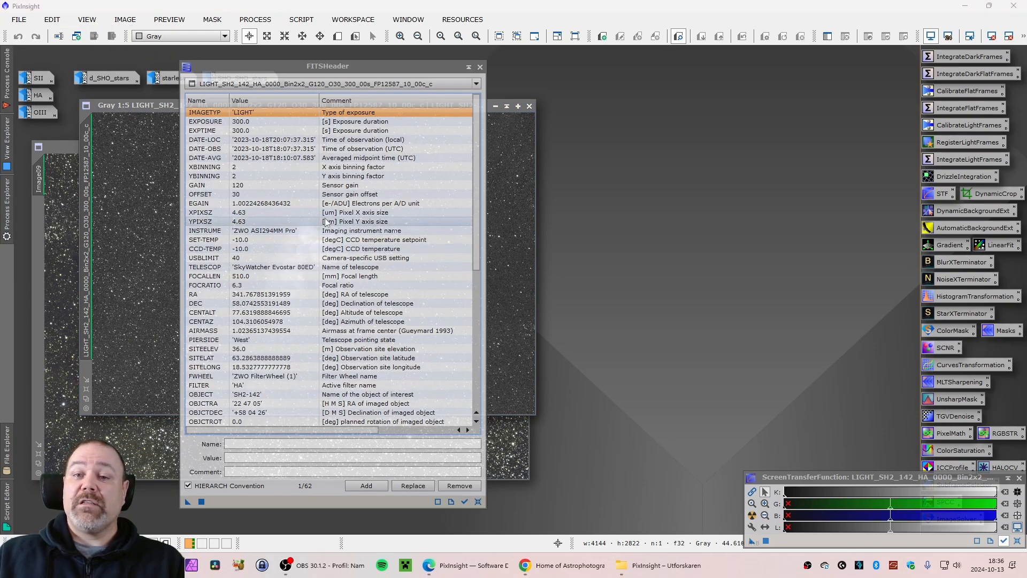
left_click(221, 176)
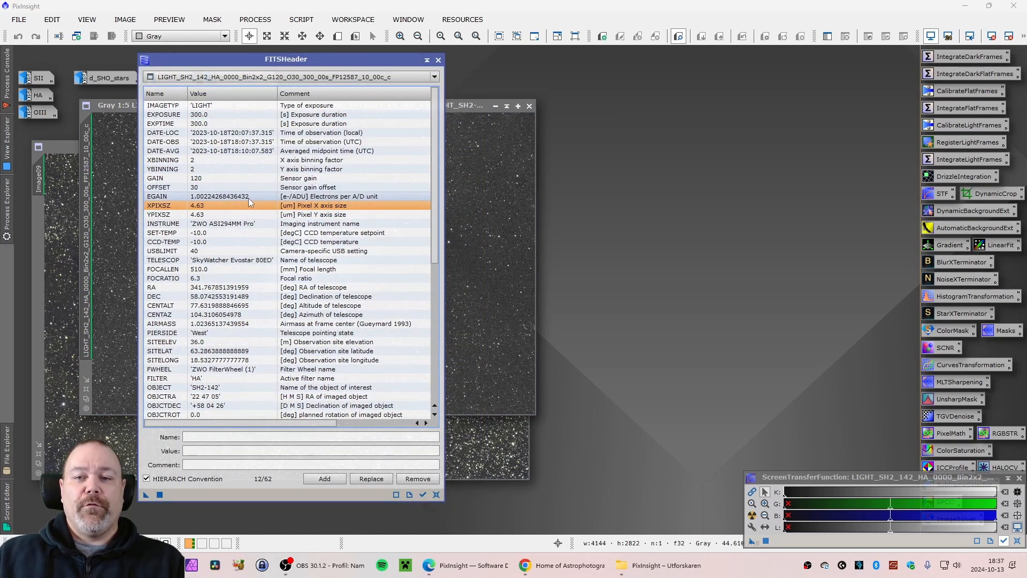
scroll(248, 199, "down", 9)
scroll(251, 204, "up", 9)
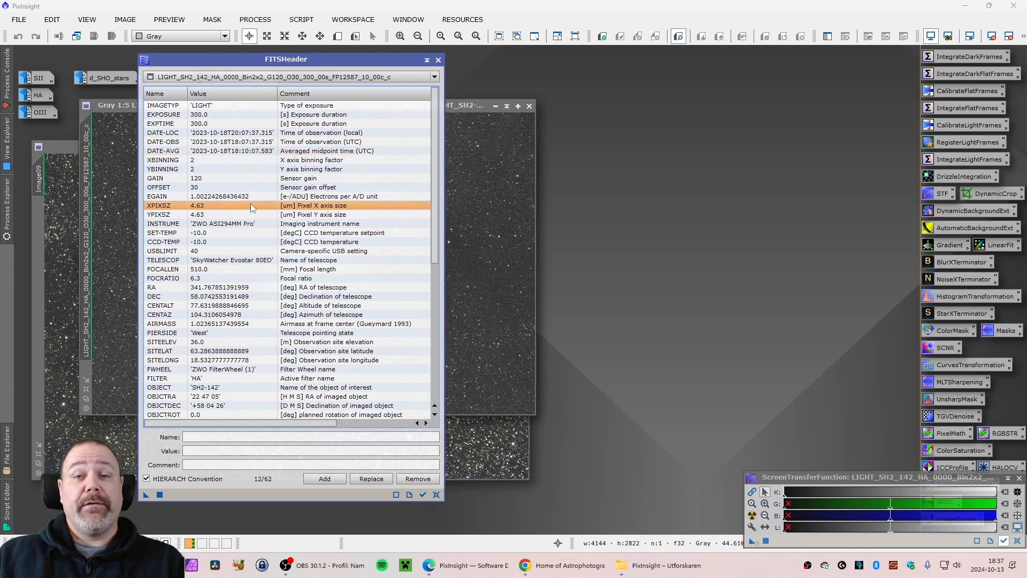
left_click_drag(277, 60, 269, 60)
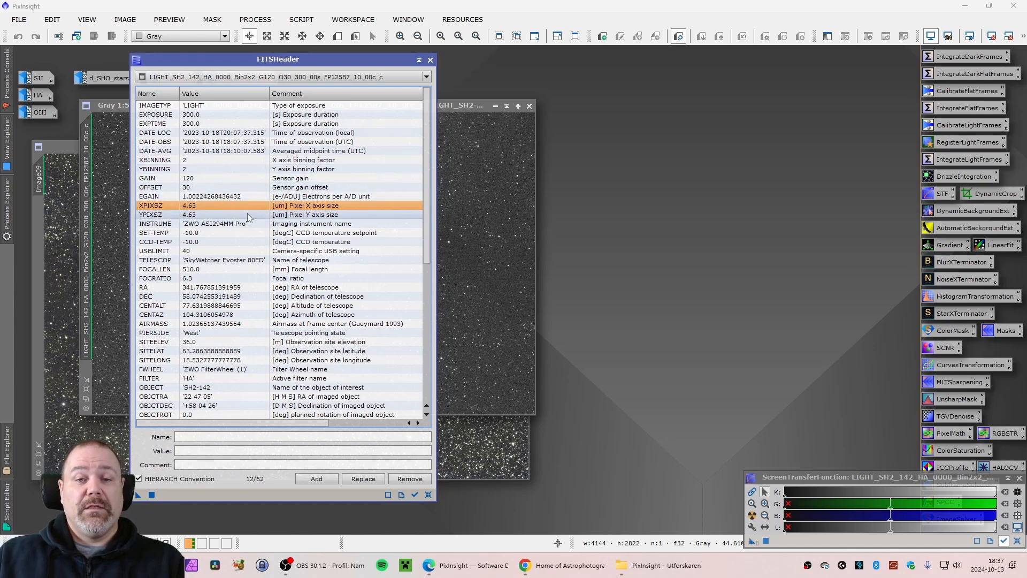
scroll(222, 276, "down", 1)
scroll(223, 276, "down", 1)
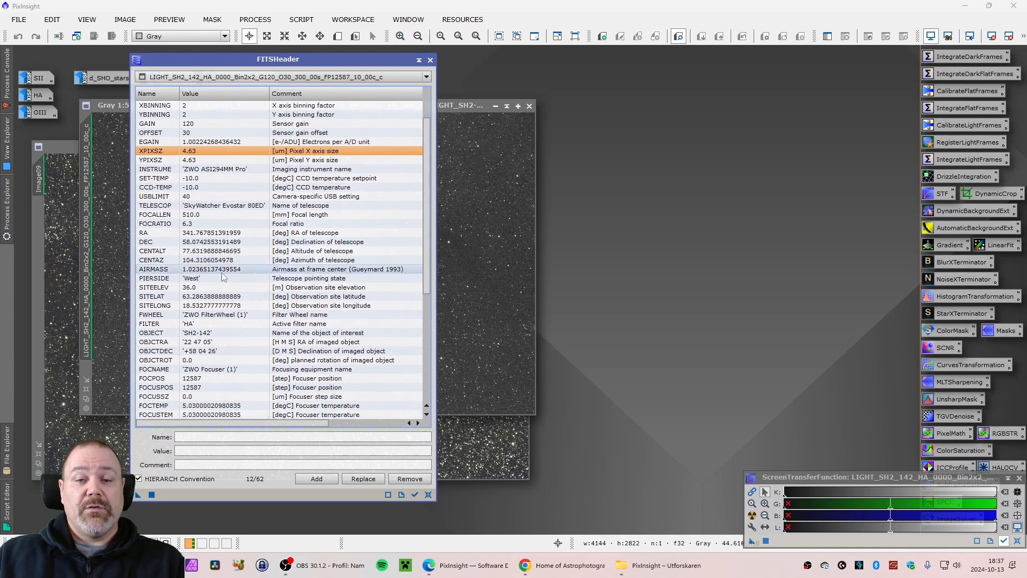
left_click(217, 342)
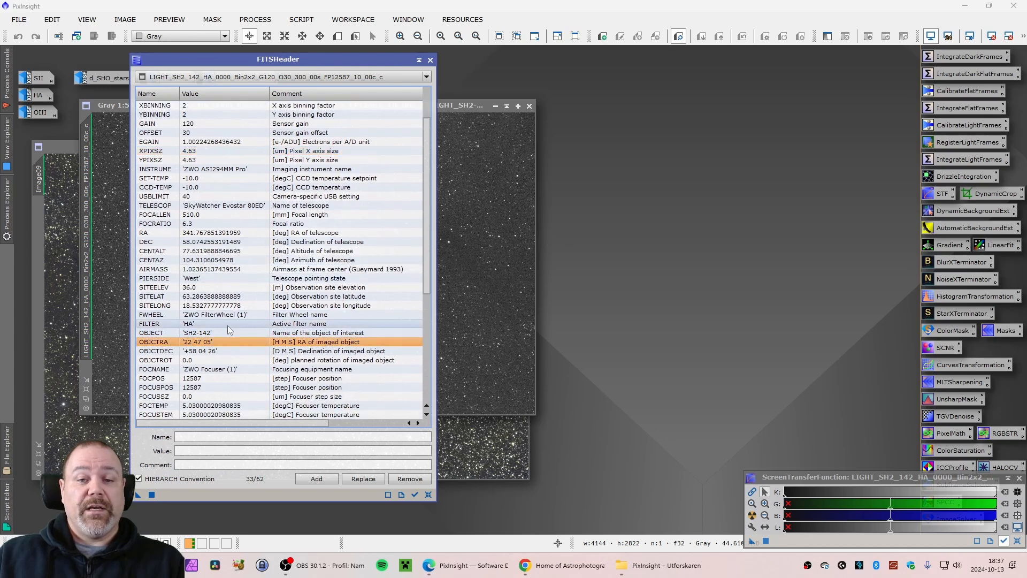
left_click(203, 352)
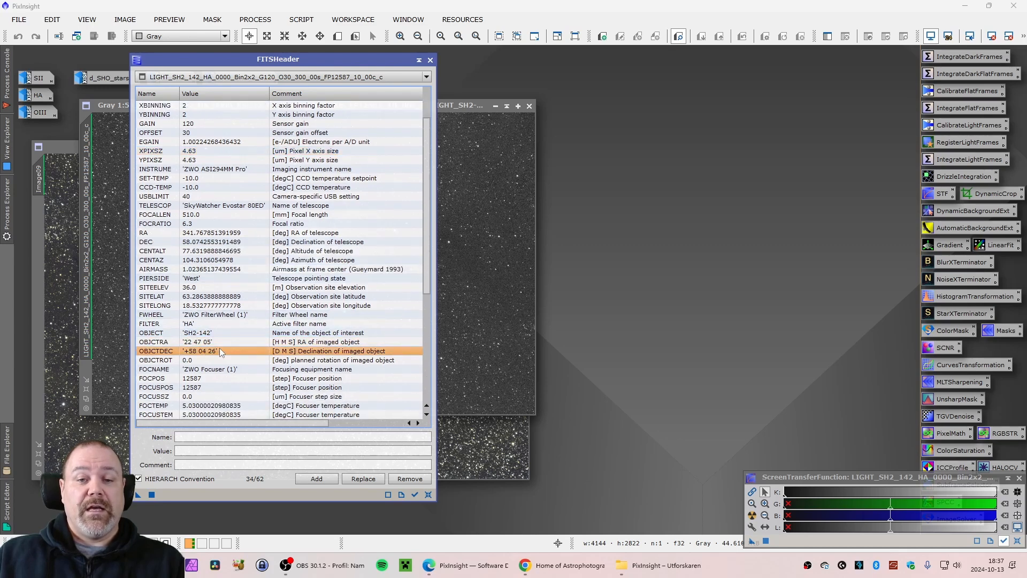
left_click(221, 343)
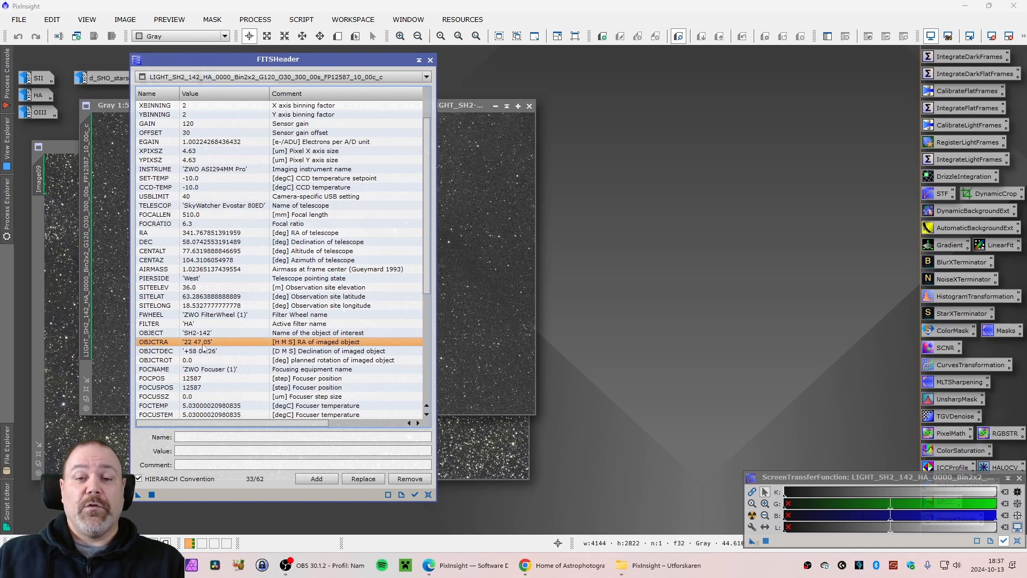
left_click(217, 353)
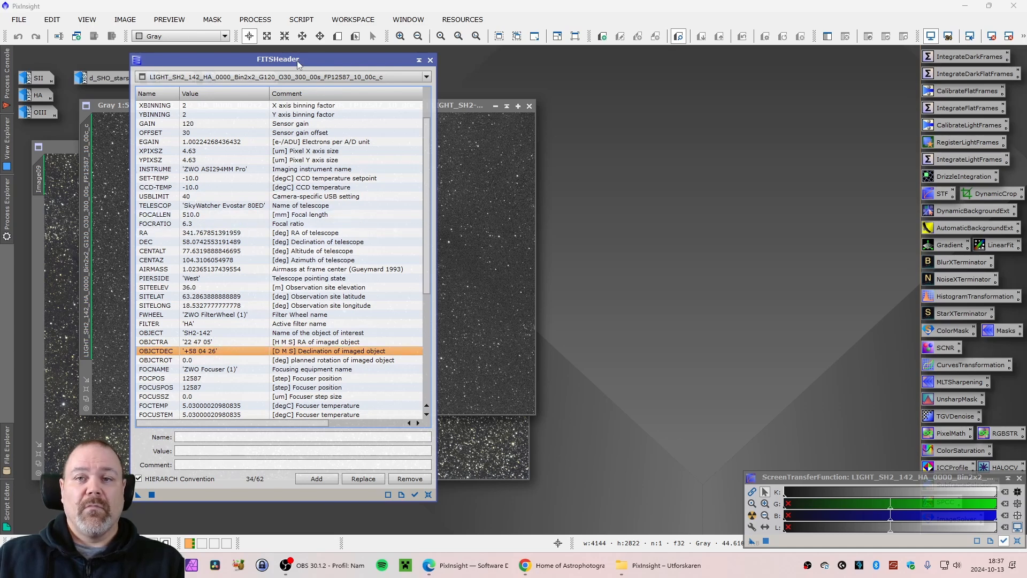
left_click_drag(297, 63, 3, 80)
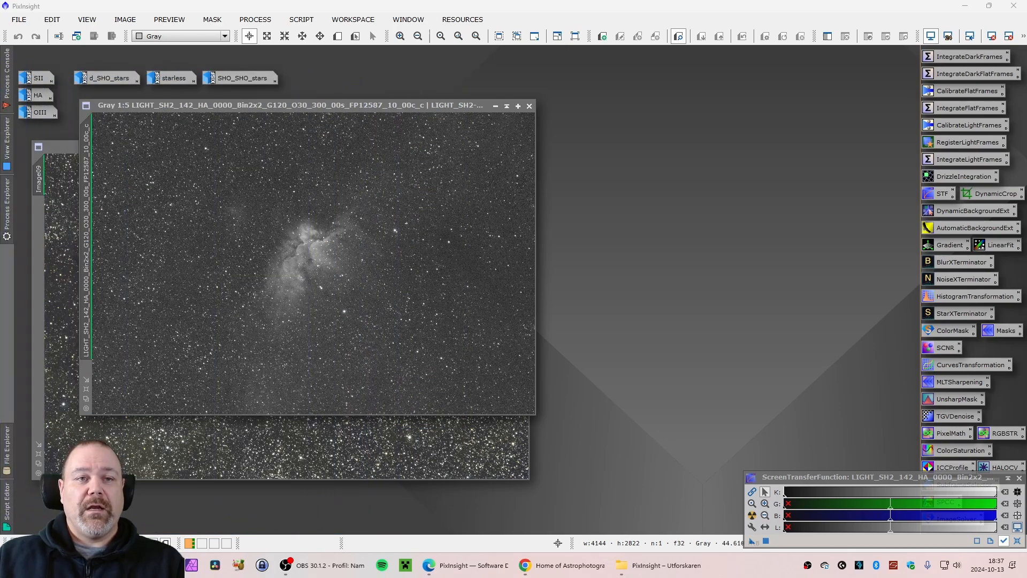
left_click(495, 105)
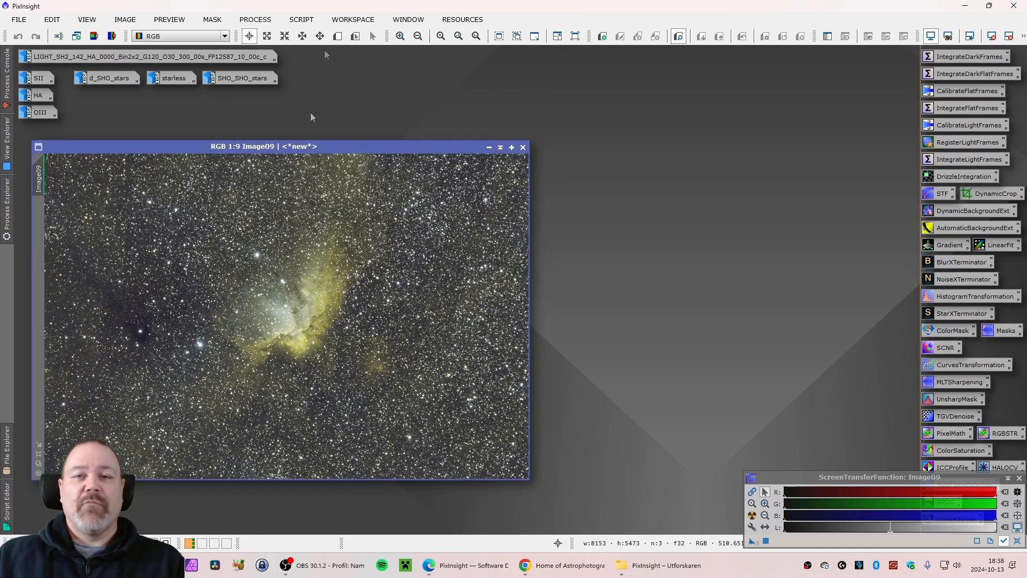
Launch the ImageSolver script from the Image Analysis scripts for the RGB image
left_click(301, 19)
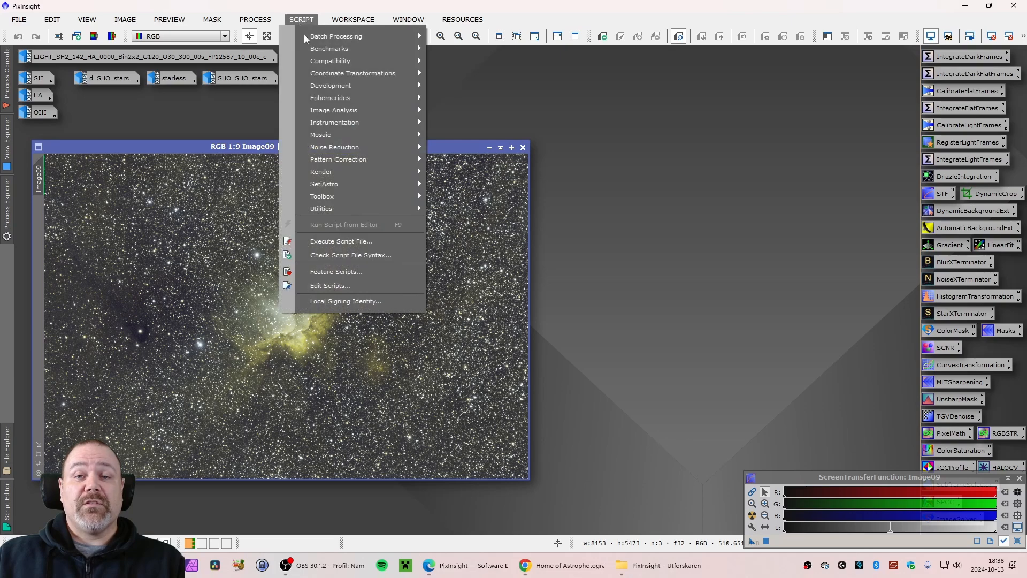
mouse_move(328, 116)
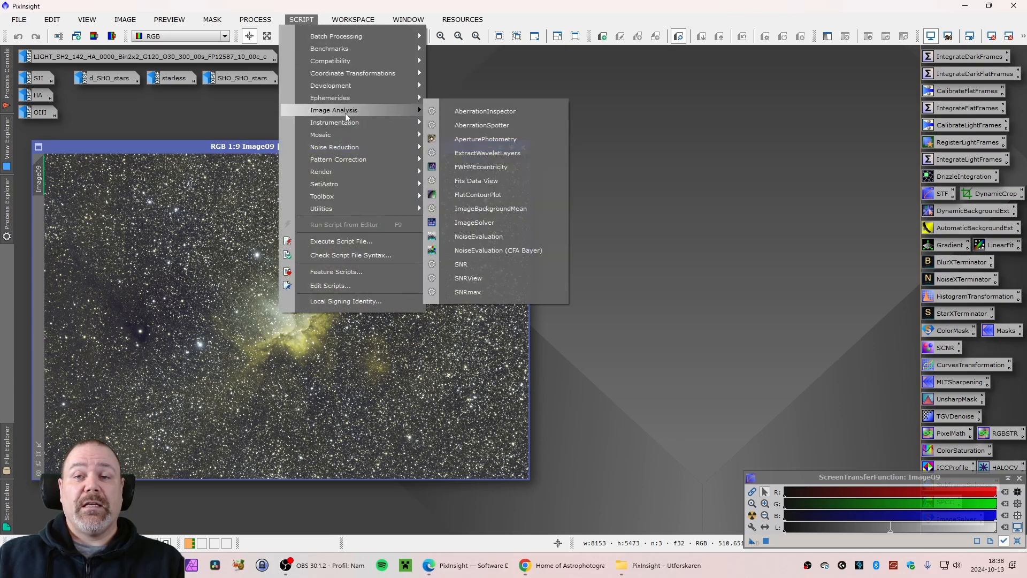
left_click(498, 222)
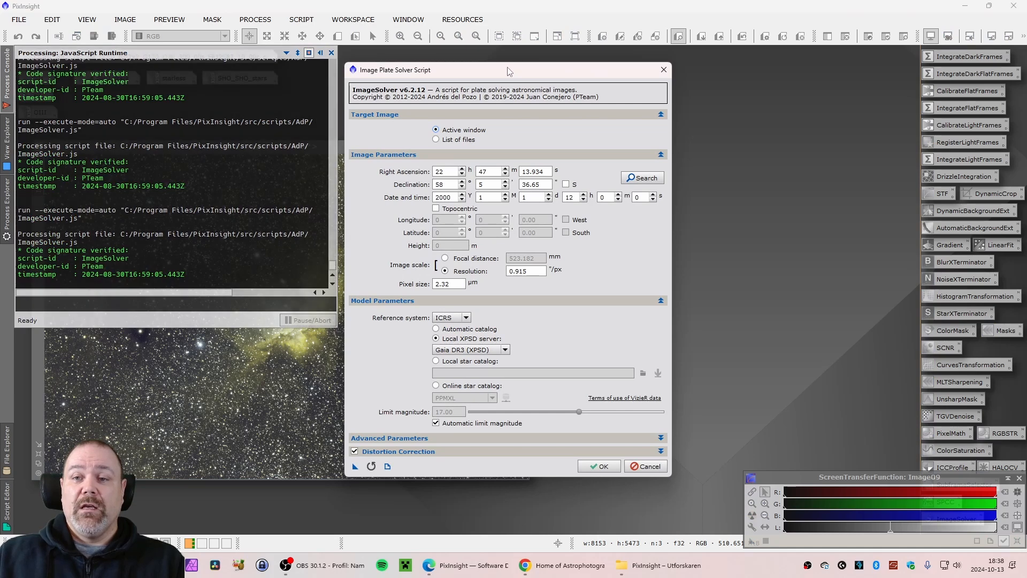
left_click_drag(506, 69, 708, 64)
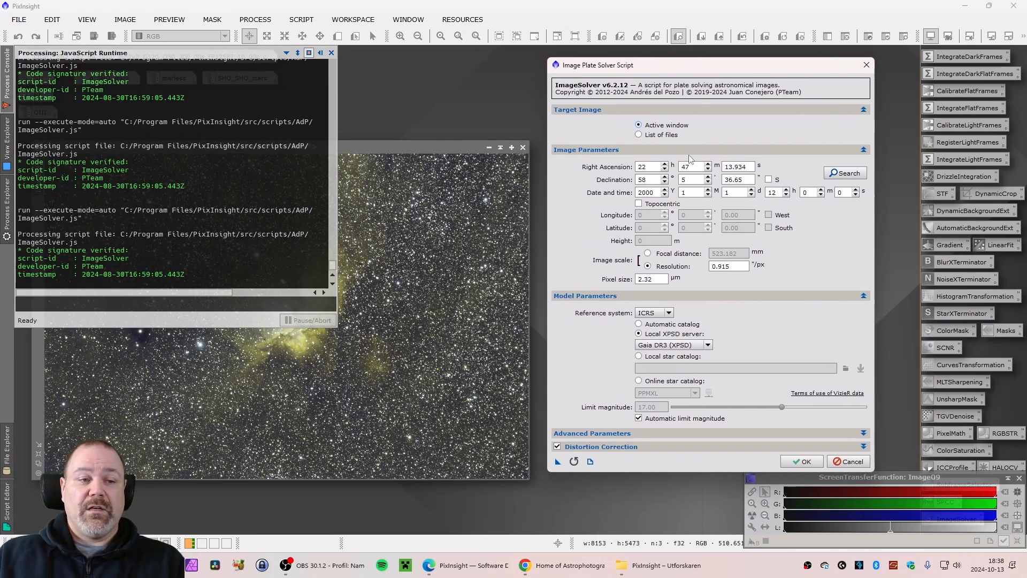
Set the target coordinates to RA 22 h 47 m 5 s and declination 58° 4' 25"
double_click(749, 167)
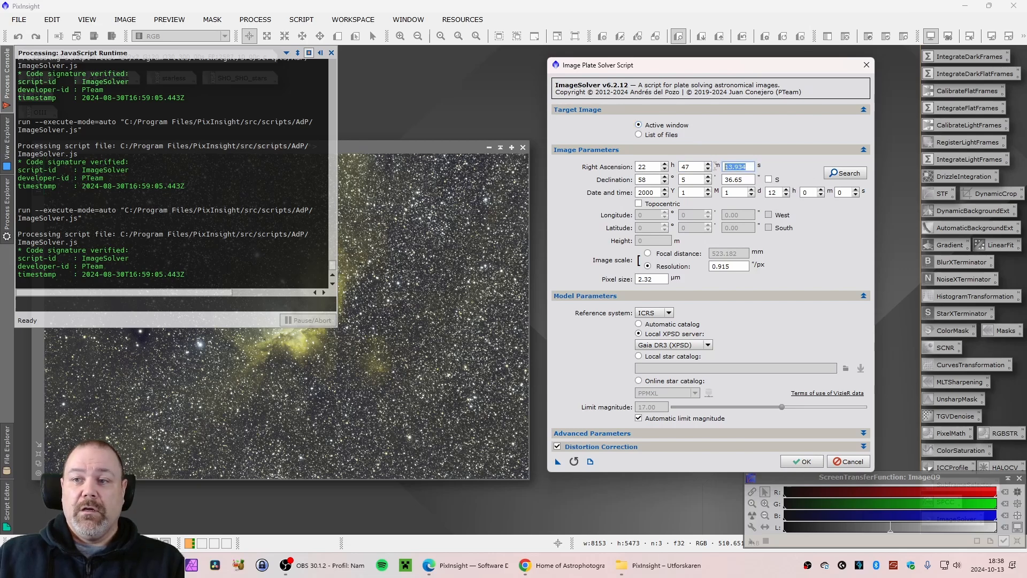
type("05")
key("Tab")
key("Tab")
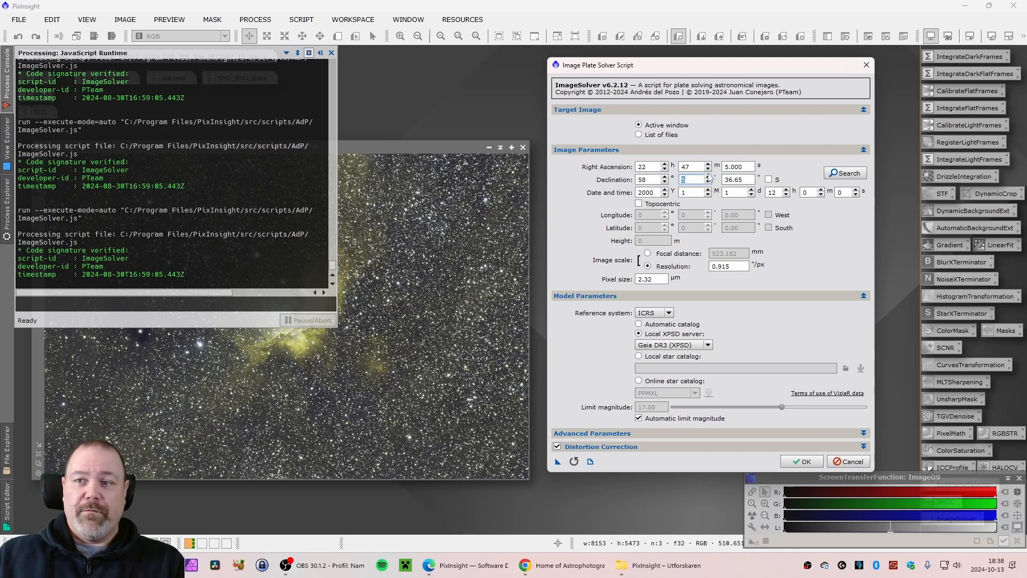
left_click(694, 180)
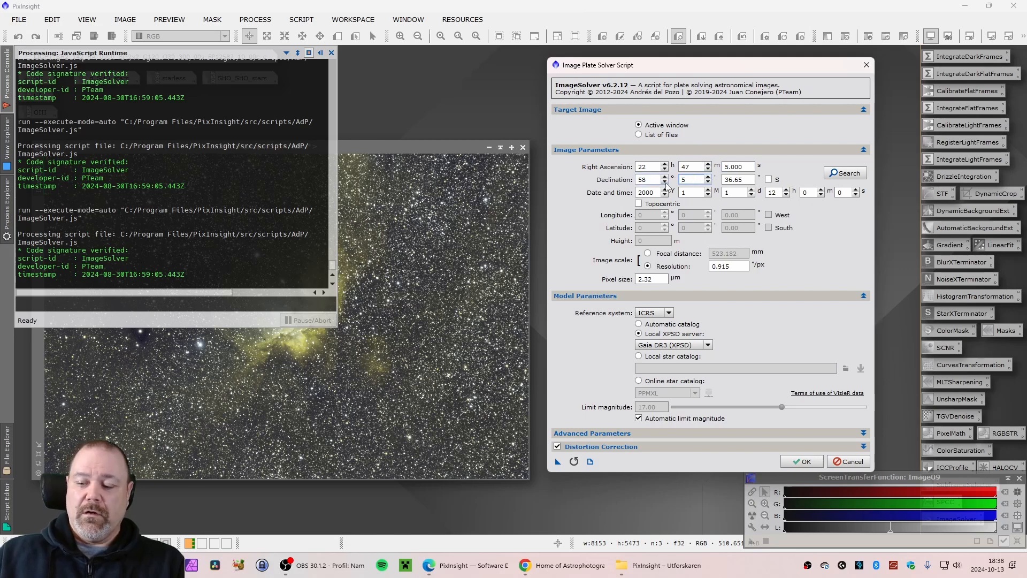
key("Tab")
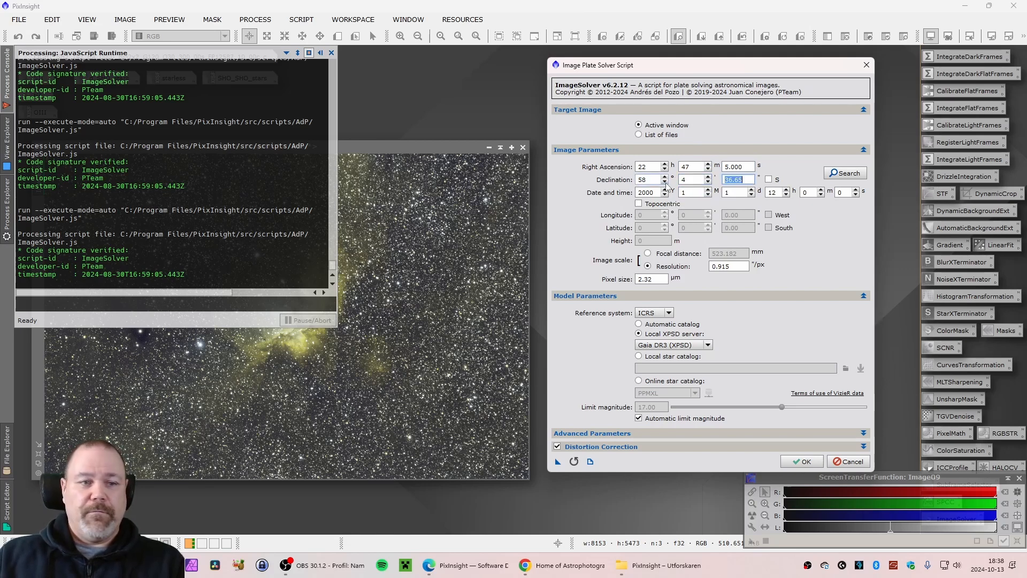
type("25.00")
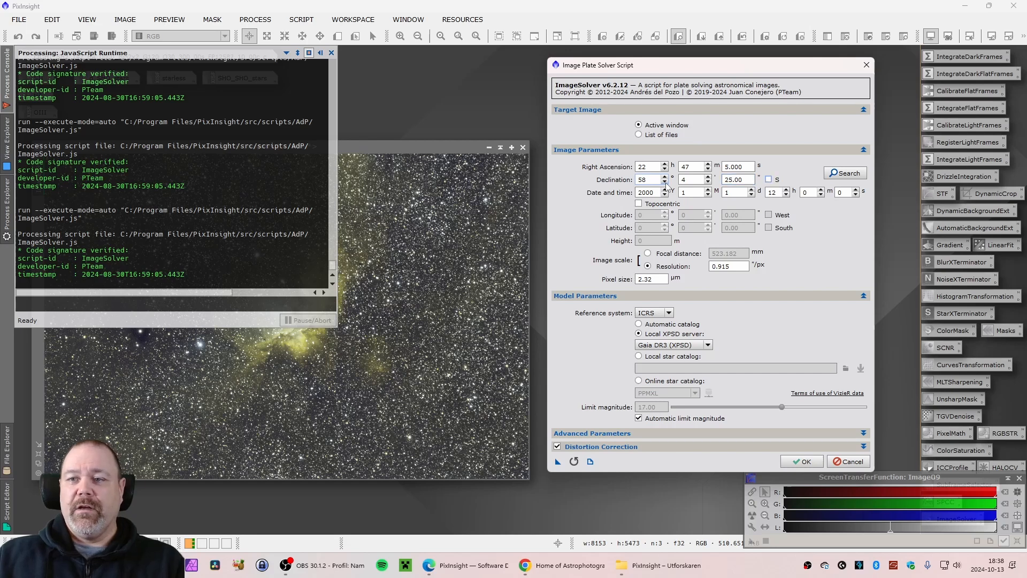
Set the observation date to year 2023, month 10, day 13
left_click(657, 193)
double_click(657, 192)
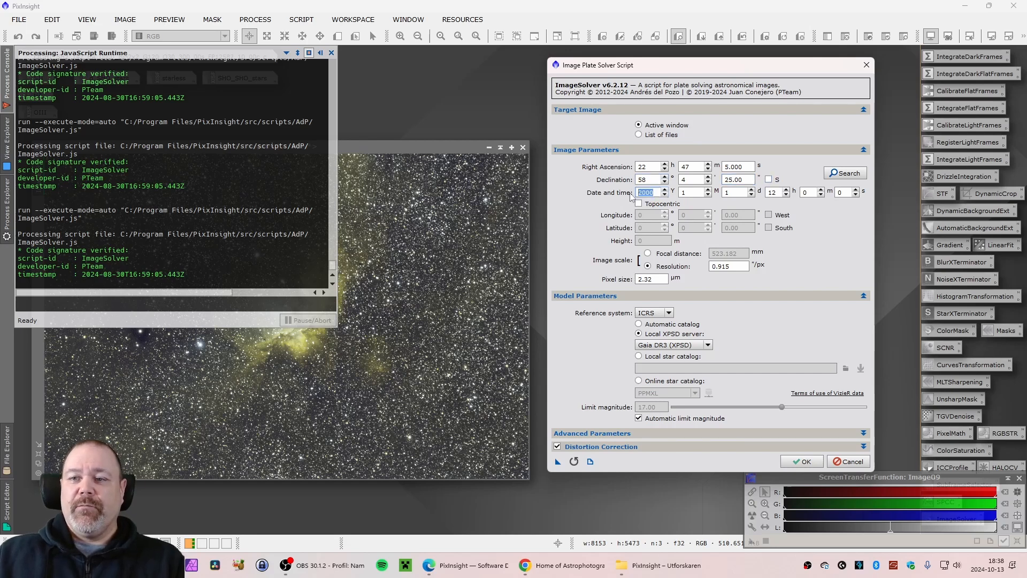
left_click_drag(720, 74, 720, 76)
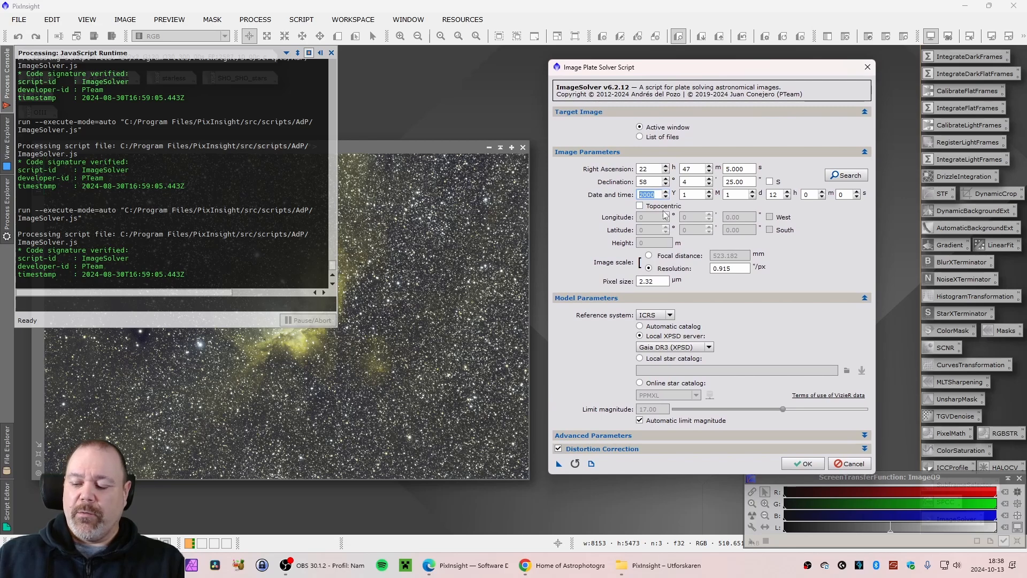
type("2023")
key("Tab")
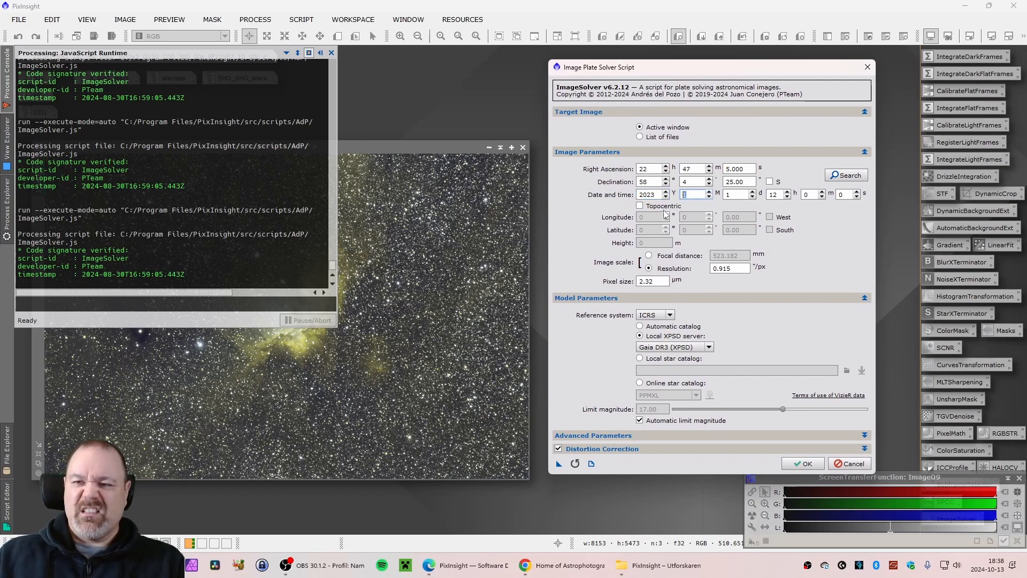
type("10")
key("Tab")
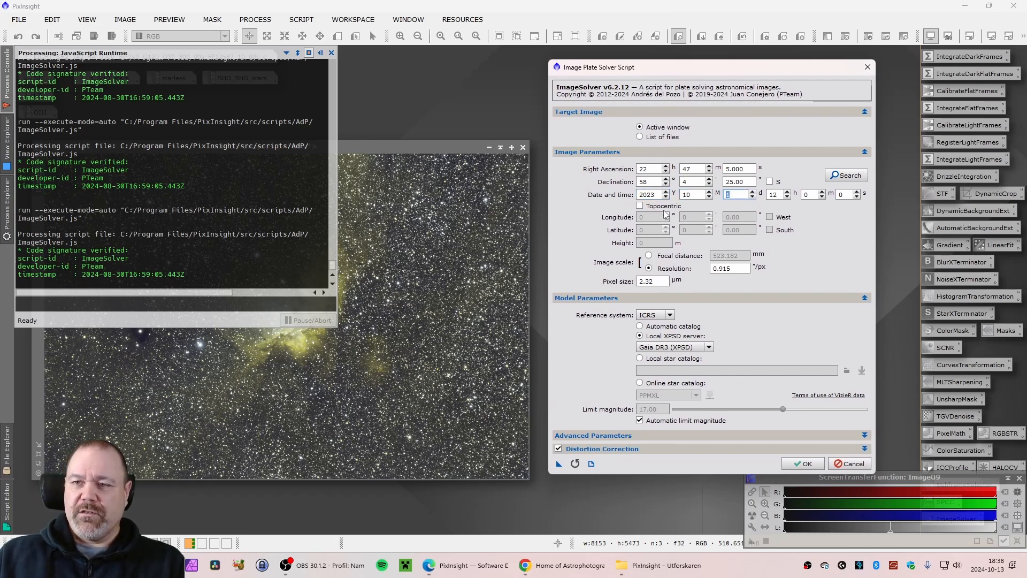
type("13")
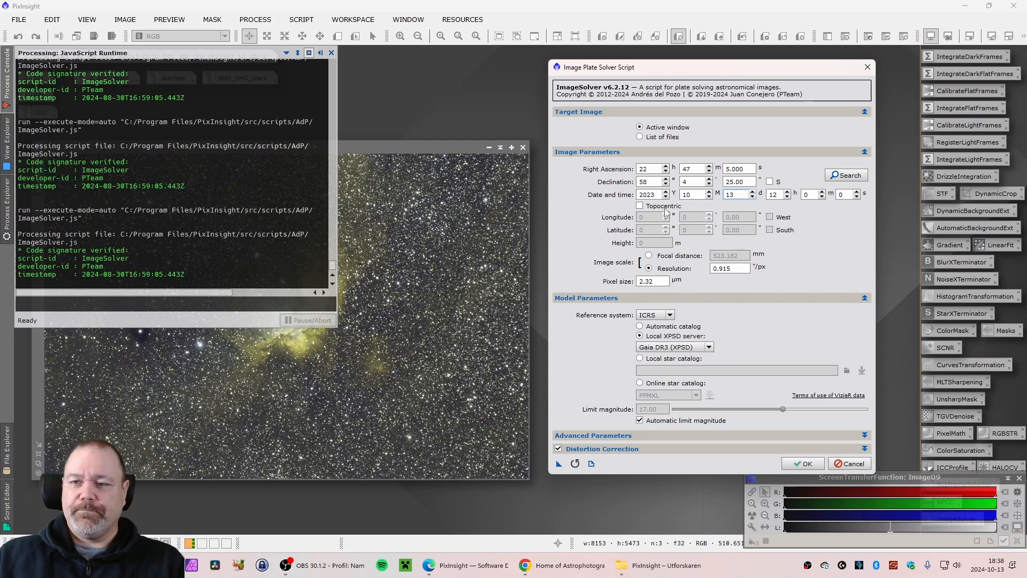
Switch the image scale to focal distance, 523.182 mm, with a pixel size of 2.32 µm
left_click(648, 256)
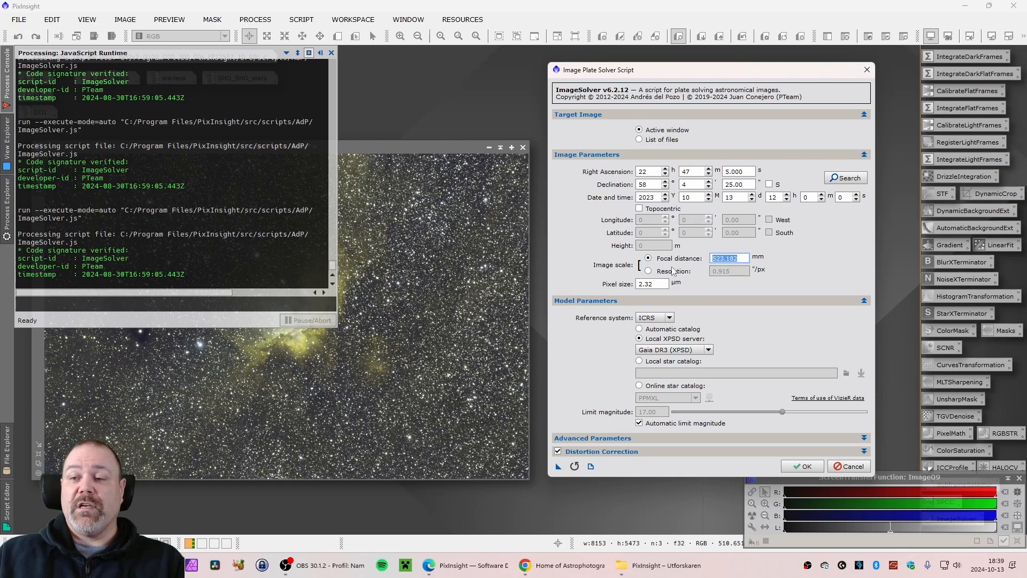
left_click(668, 270)
left_click(666, 260)
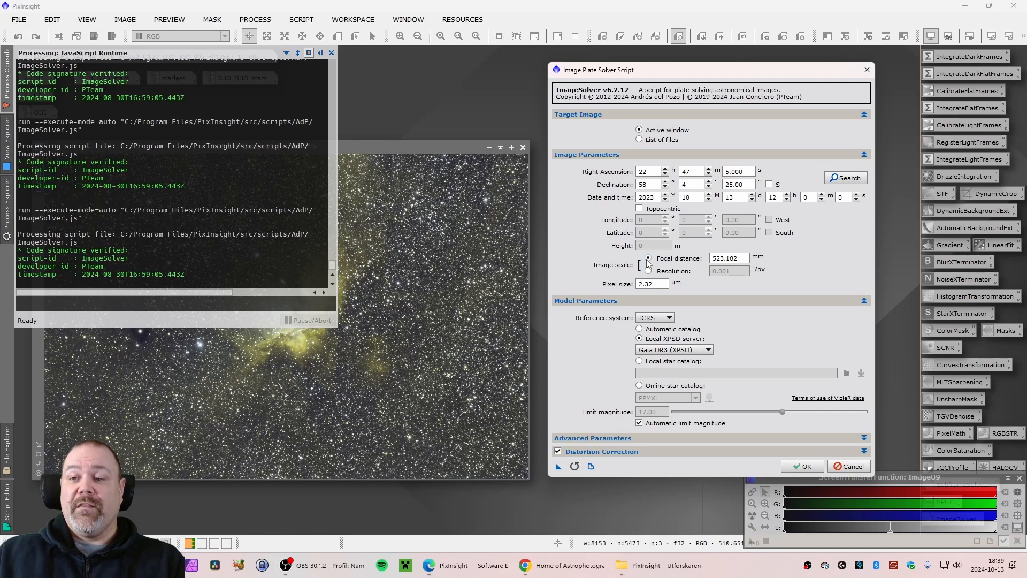
left_click(746, 257)
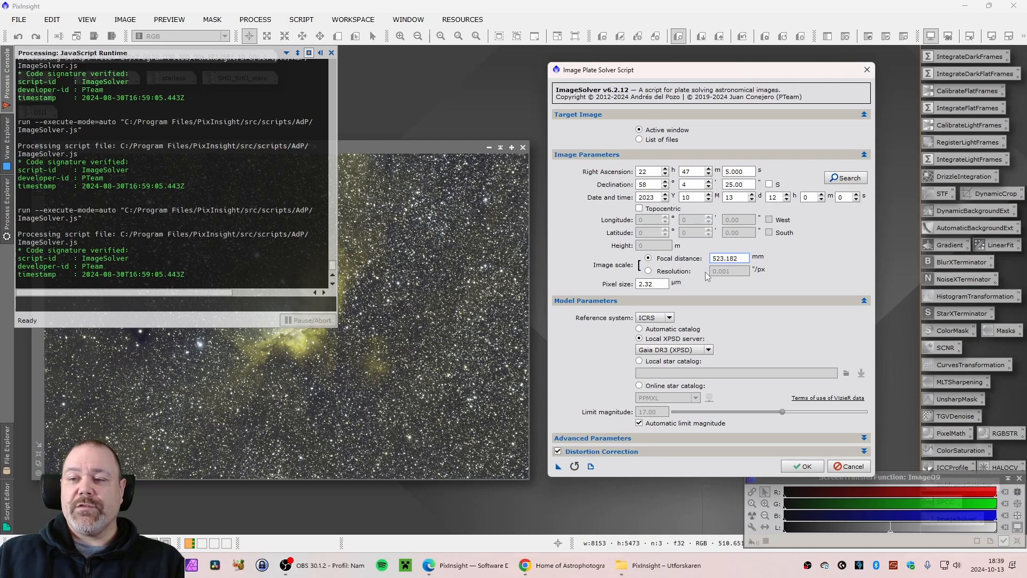
left_click(656, 284)
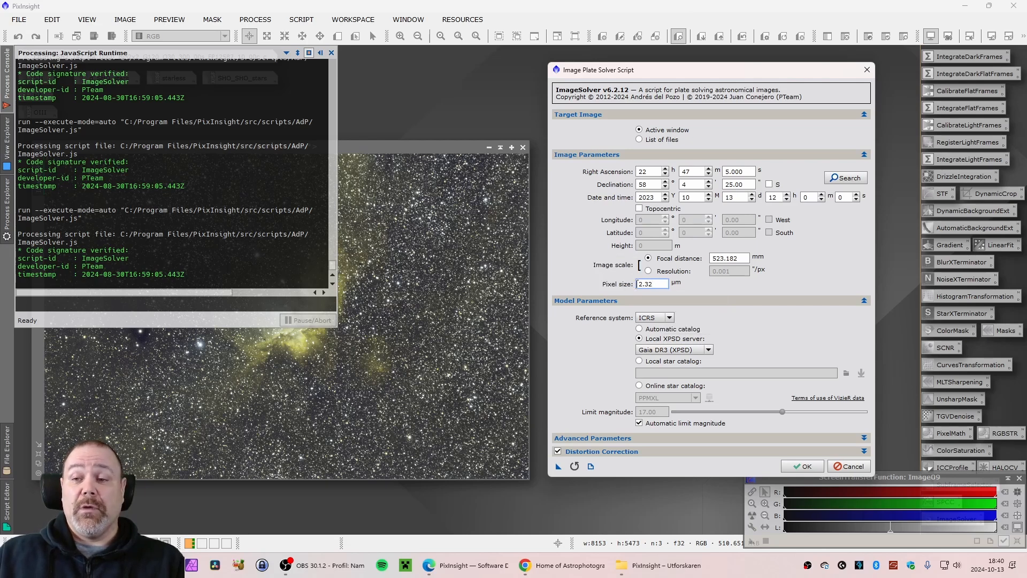
double_click(662, 284)
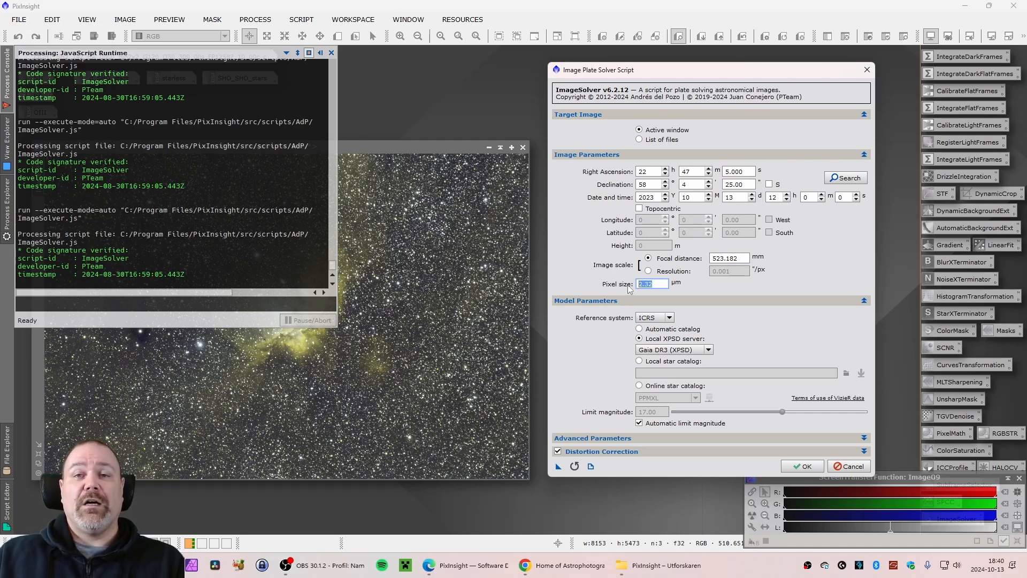
left_click(664, 284)
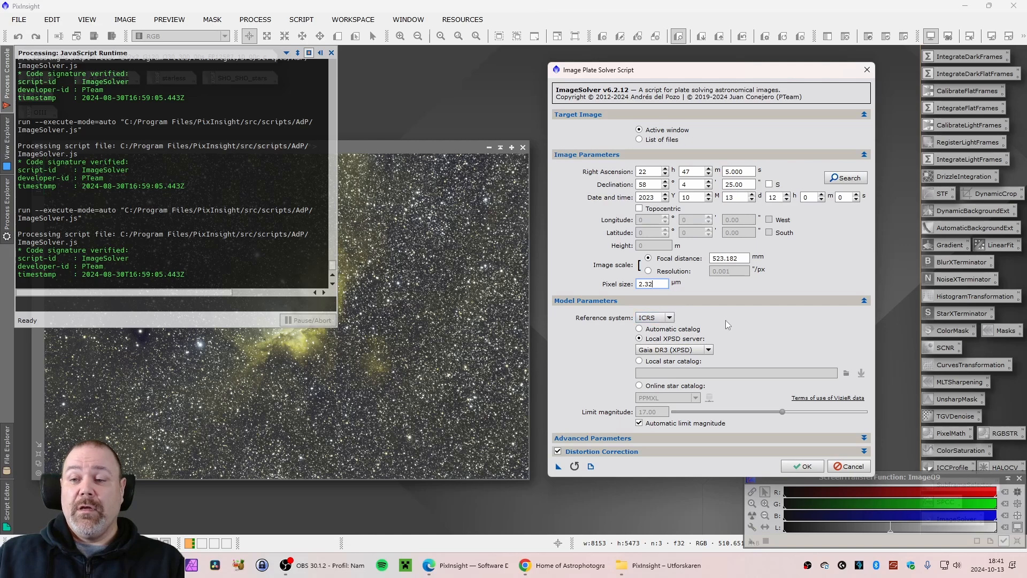
Set the model catalog to the local XPSD server using Gaia DR3 (XPSD)
left_click(638, 329)
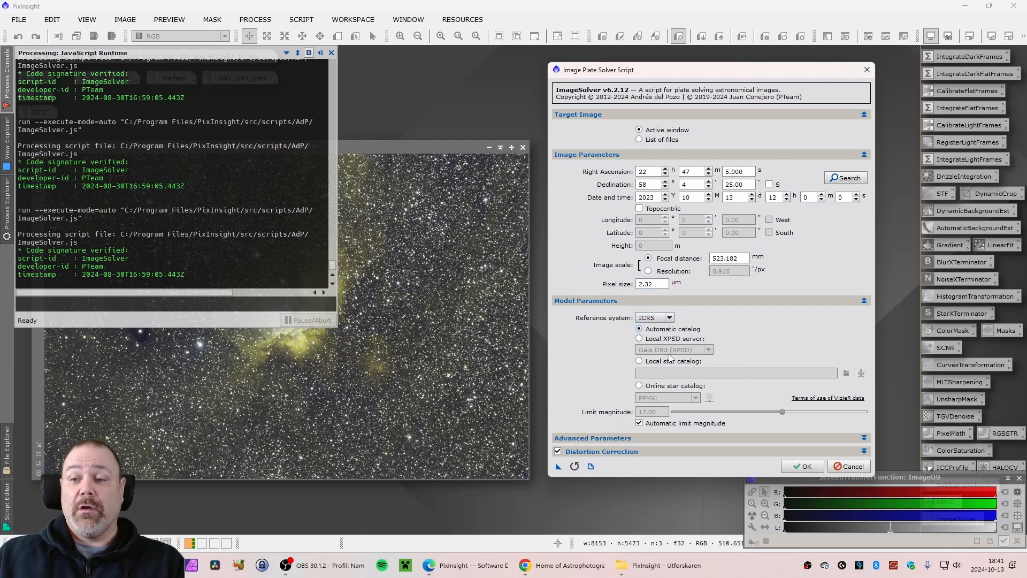
left_click(657, 340)
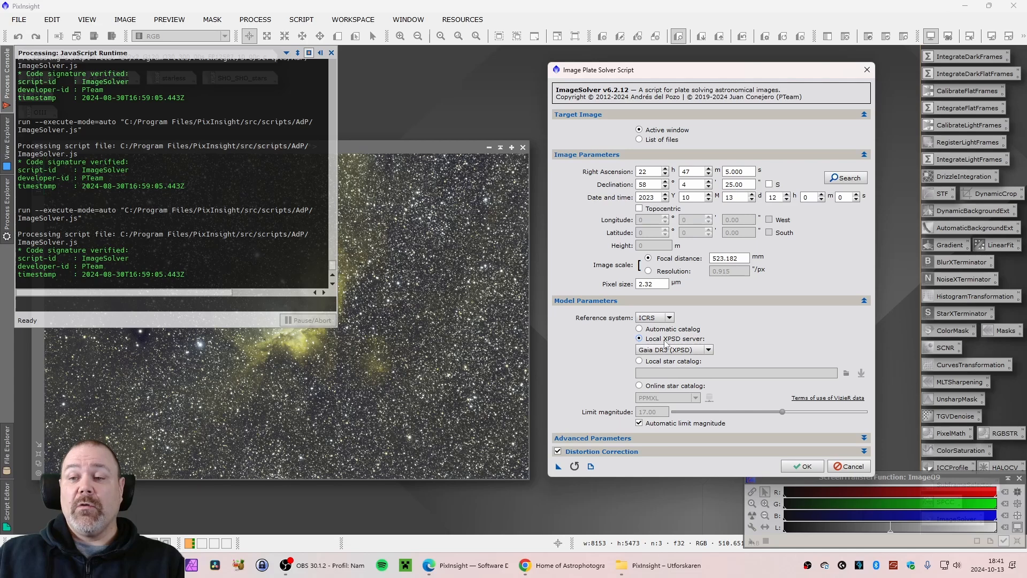
left_click(702, 350)
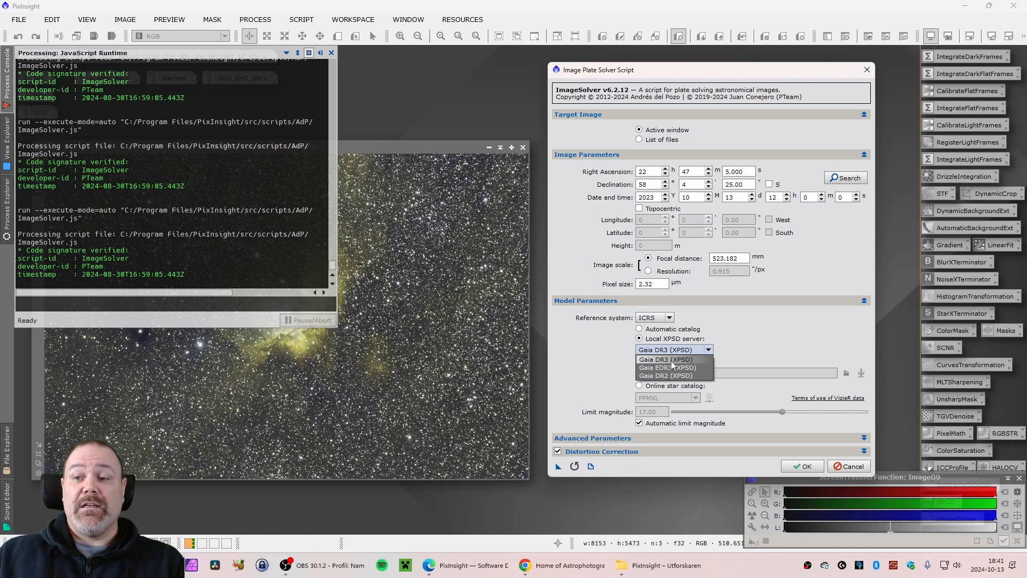
left_click(655, 360)
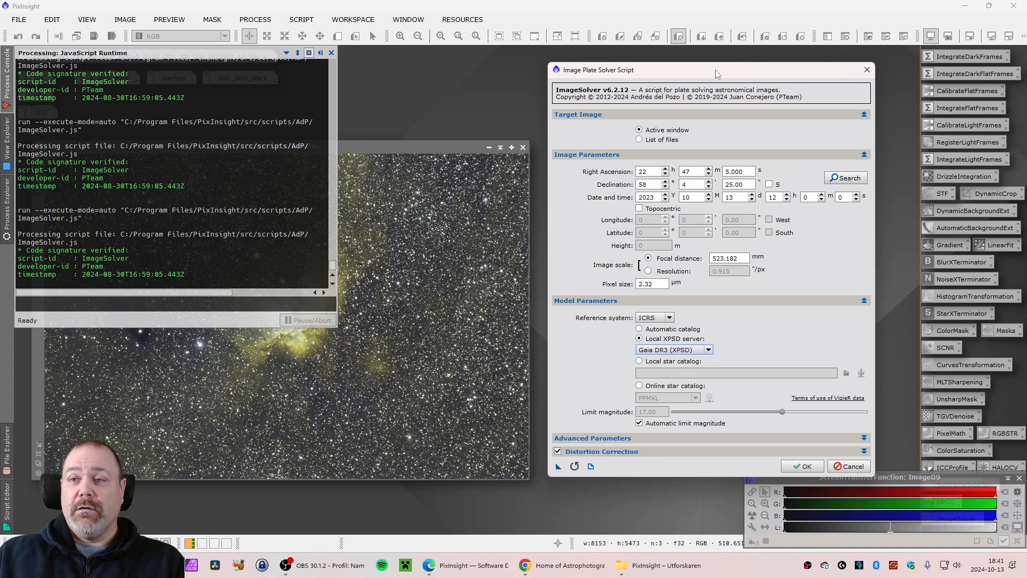
Run the plate solve on the RGB image and review the solution in the process console
left_click_drag(716, 70, 717, 57)
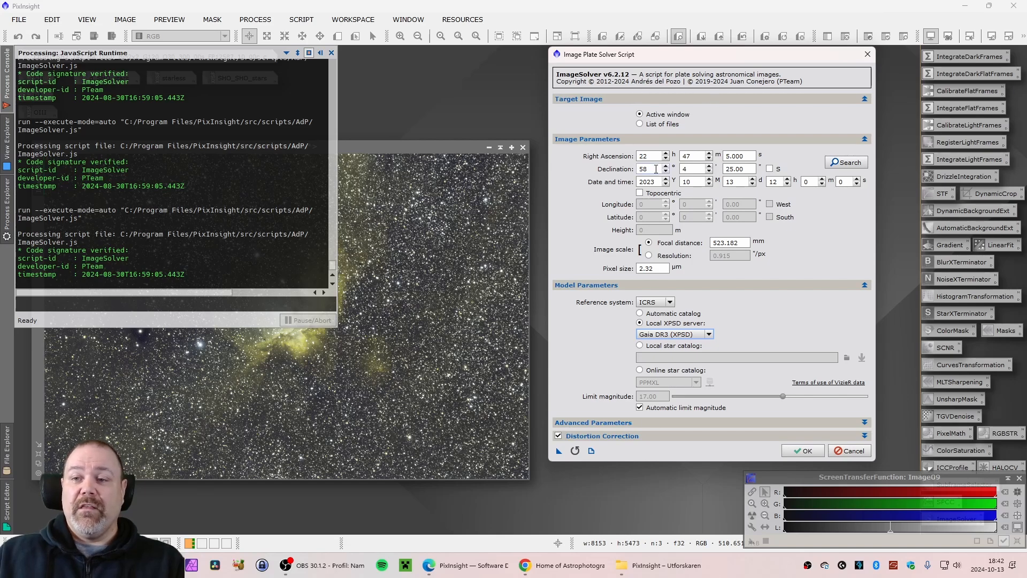
left_click(805, 449)
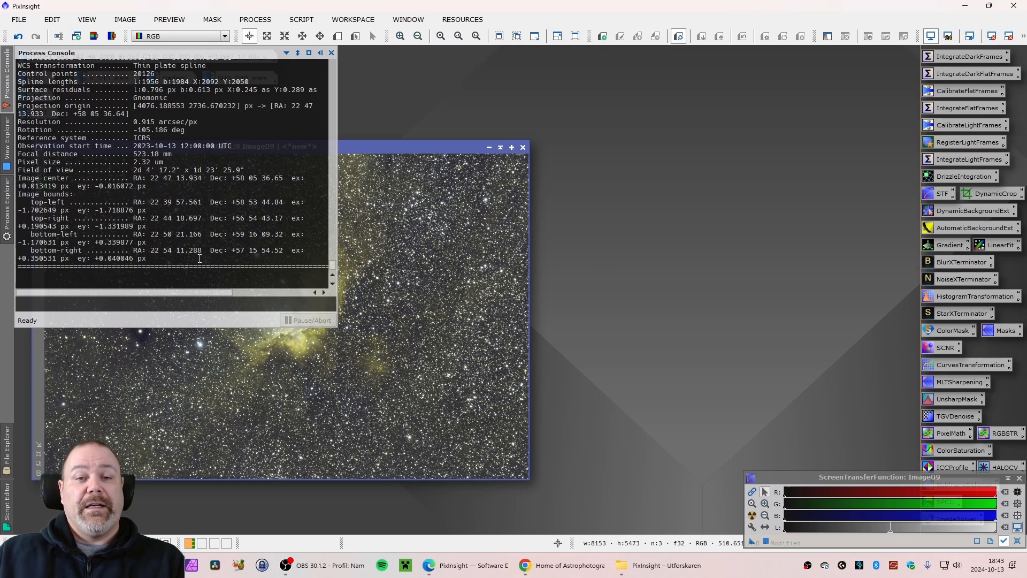
scroll(199, 259, "up", 5)
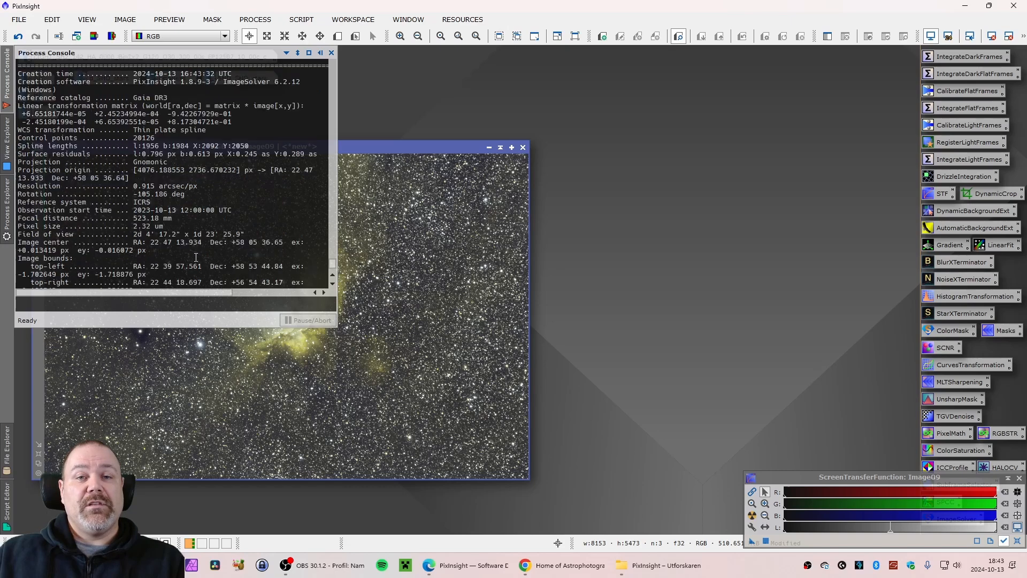
scroll(116, 177, "down", 5)
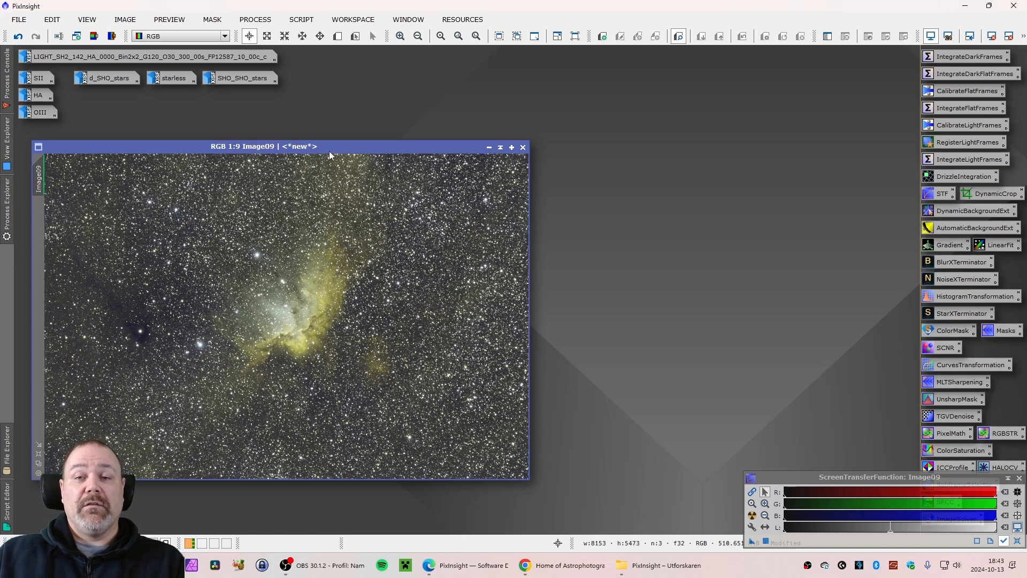
Open the SpectrophotometricColorCalibration process for the RGB image
mouse_move(332, 148)
left_mouse_down()
mouse_move(345, 148)
mouse_move(329, 146)
left_mouse_up()
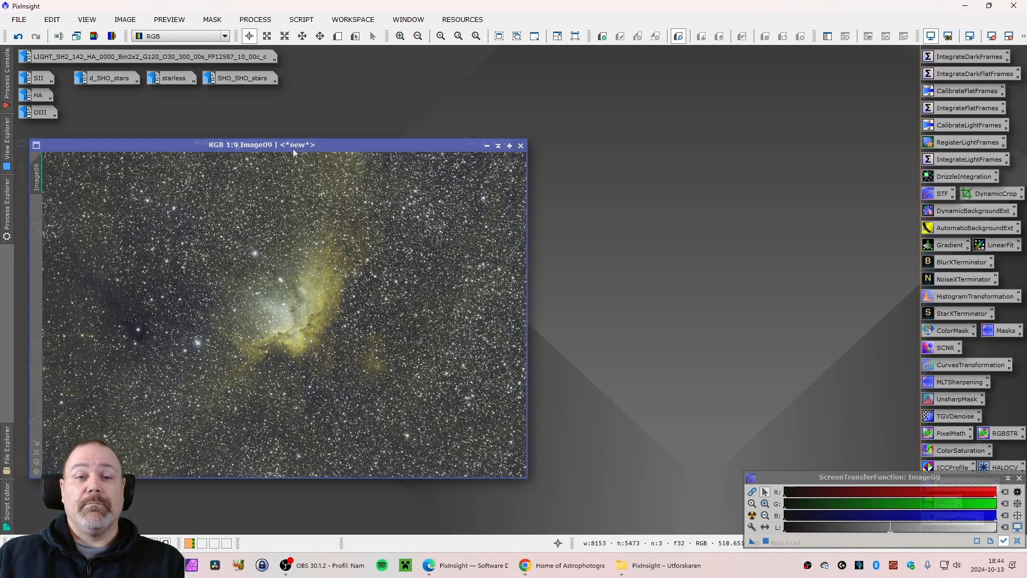
left_click_drag(249, 148, 243, 144)
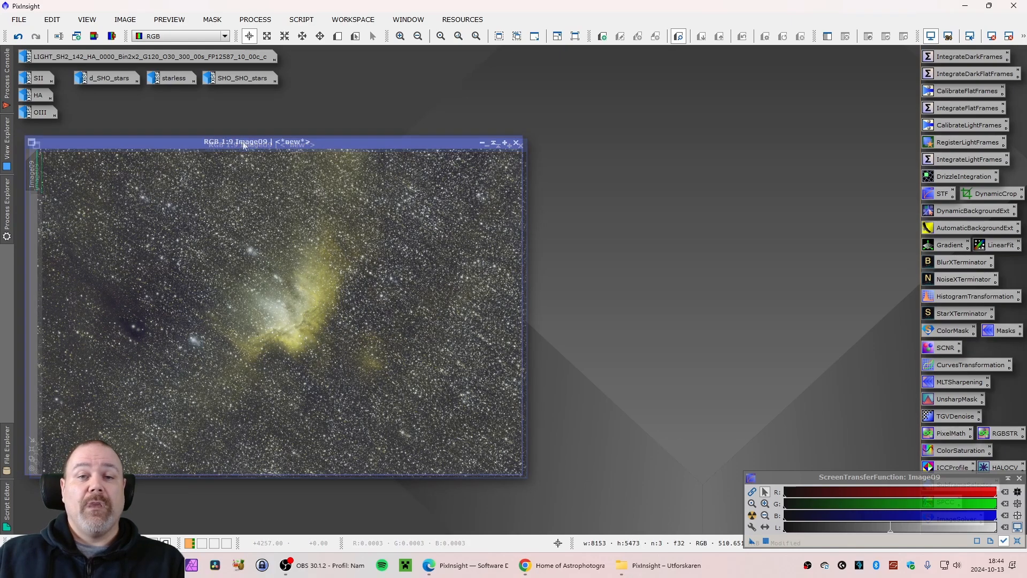
left_click(255, 19)
mouse_move(335, 11)
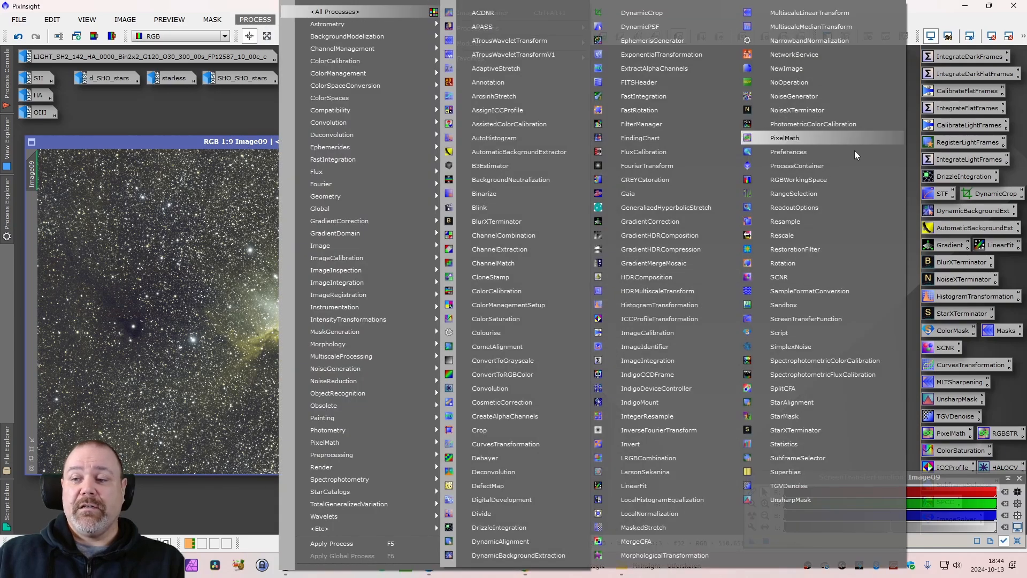
left_click(809, 365)
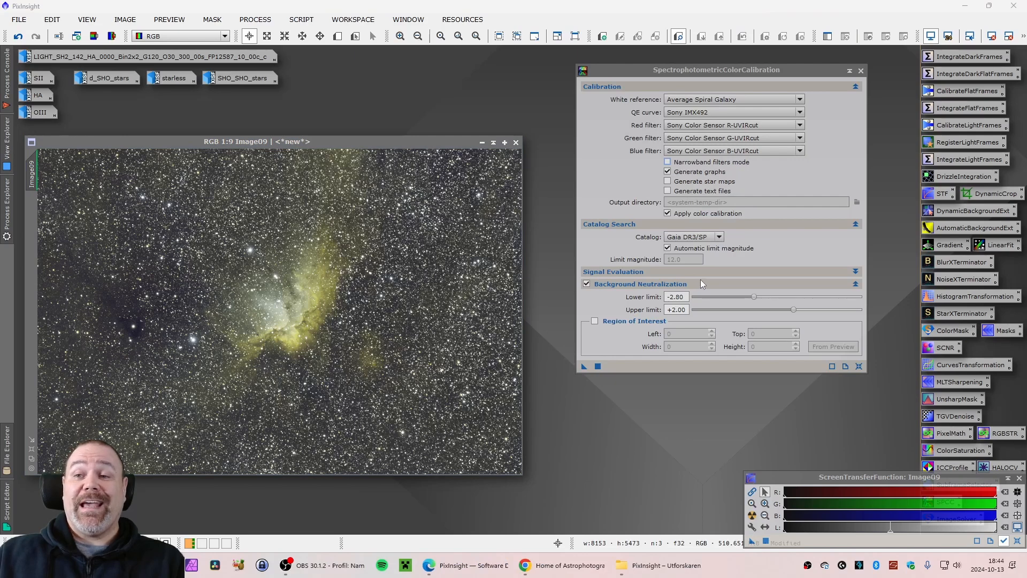
left_click_drag(731, 69, 749, 73)
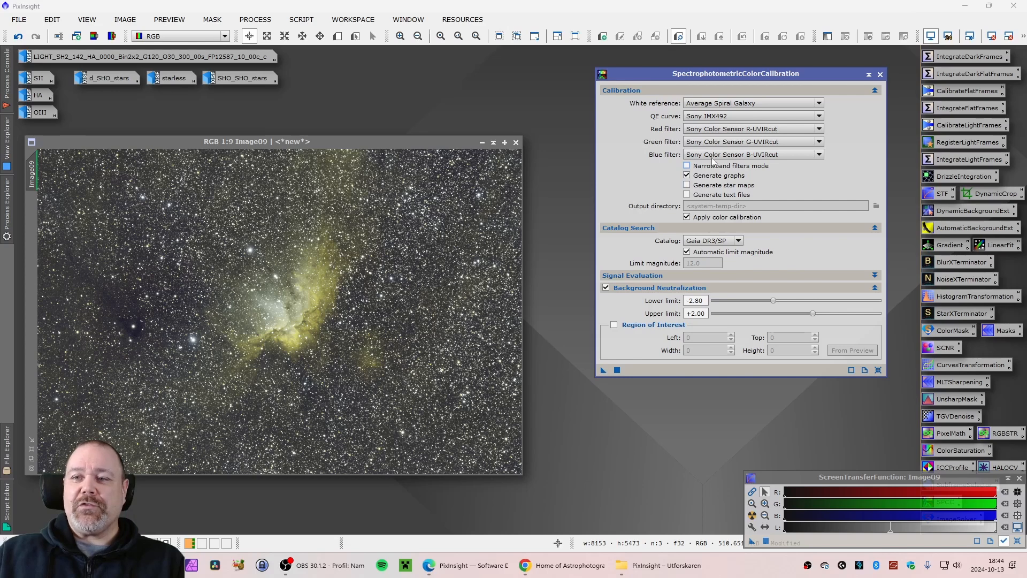
left_click_drag(751, 78, 740, 81)
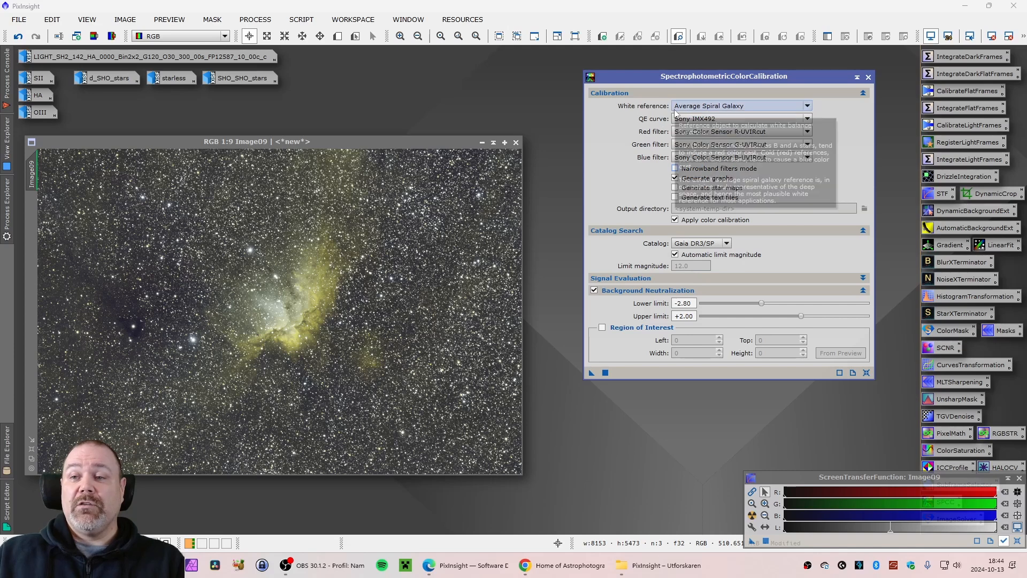
Select the Sony IMX492 QE curve and leave narrowband filters mode and graph generation turned off
left_click(700, 118)
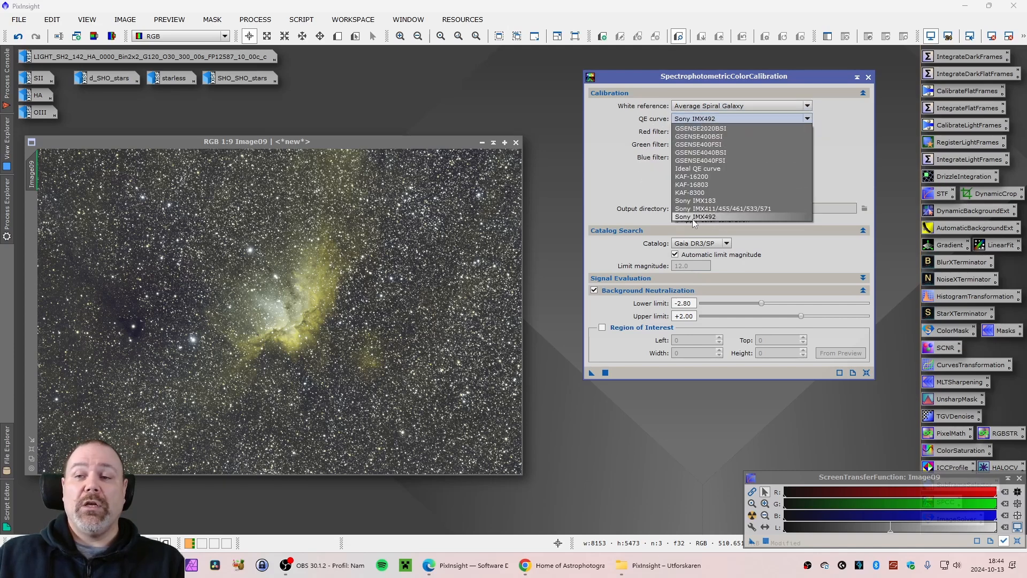
left_click(710, 218)
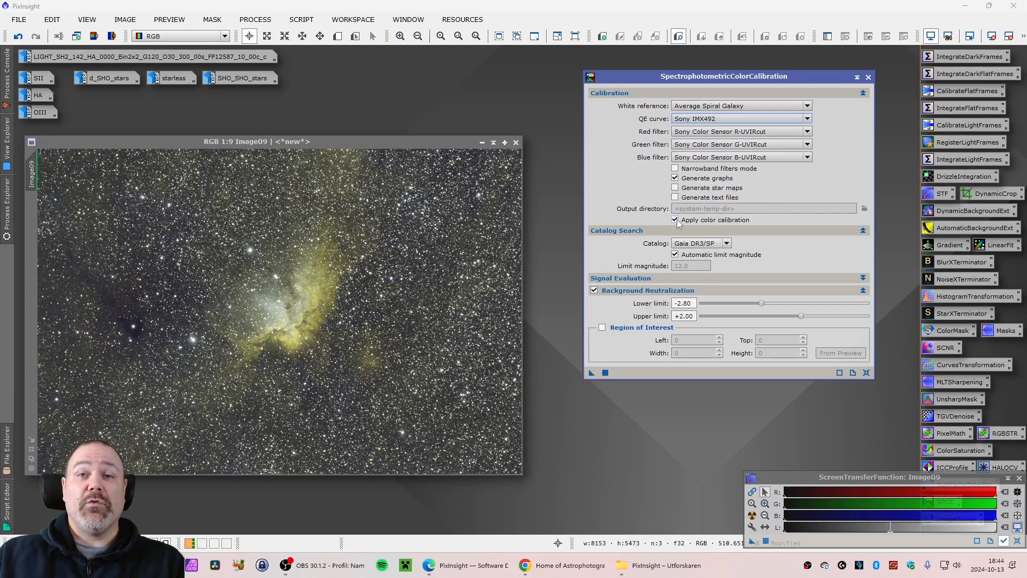
left_click(703, 170)
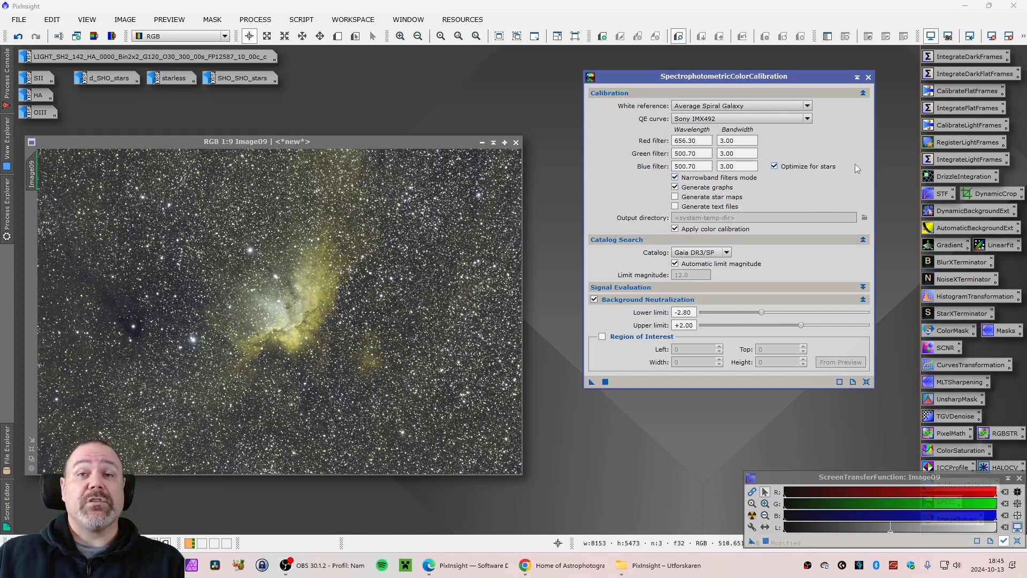
left_click(774, 165)
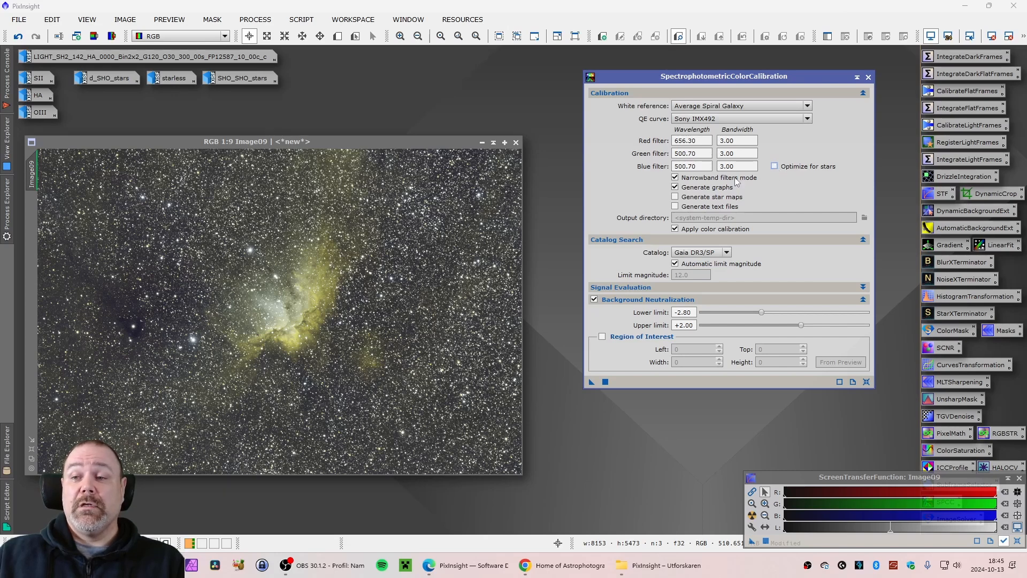
left_click(675, 178)
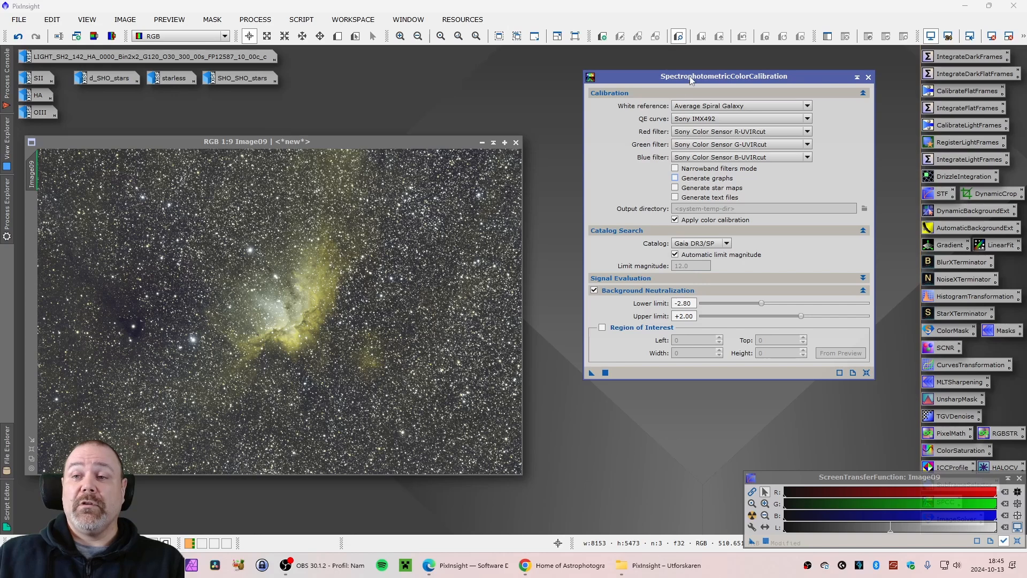
Select the Gaia DR3/SP catalog and apply the spectrophotometric color calibration to the RGB image
left_click_drag(690, 80, 684, 77)
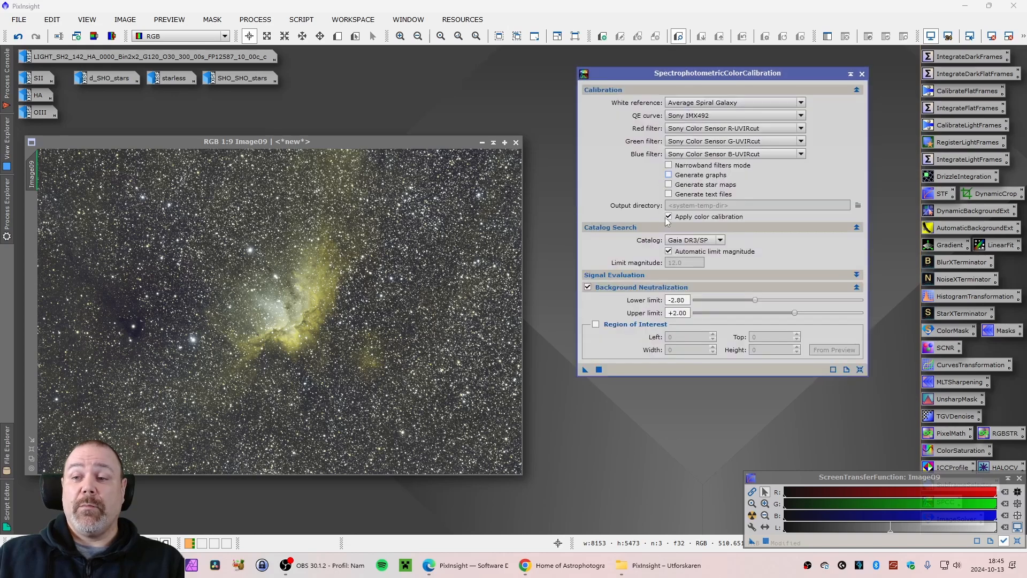
left_click(721, 240)
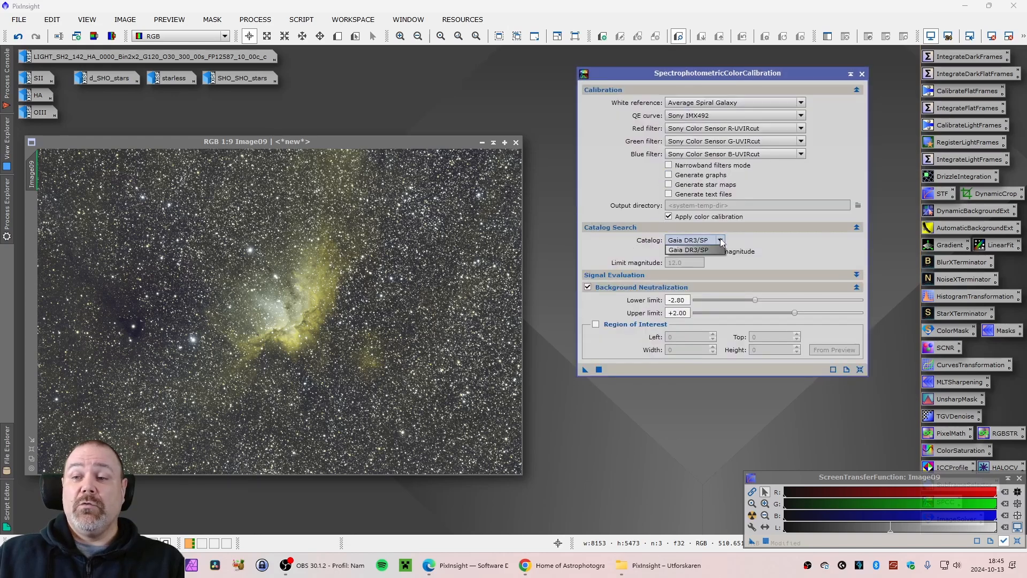
left_click(696, 250)
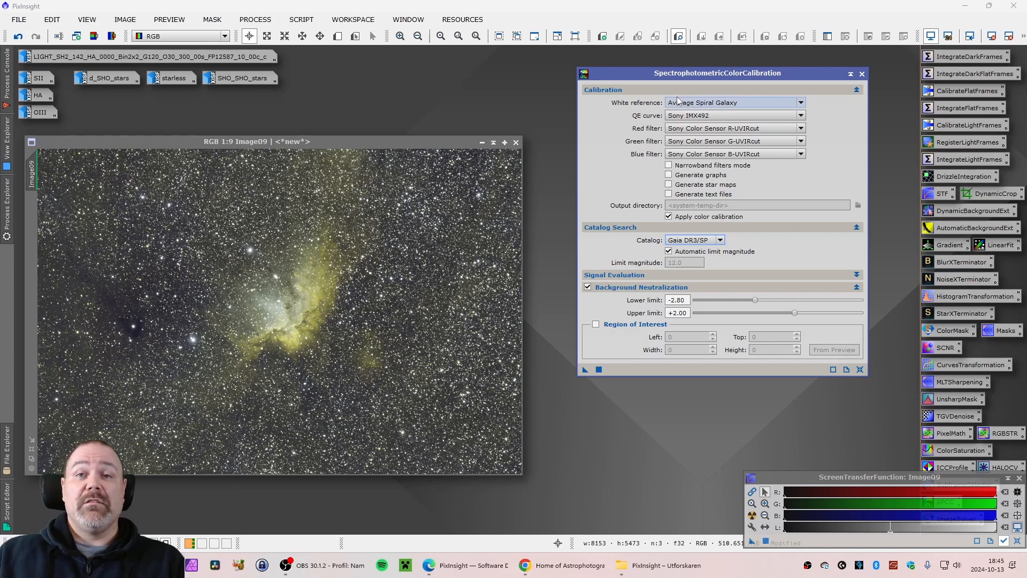
left_click_drag(689, 74, 688, 71)
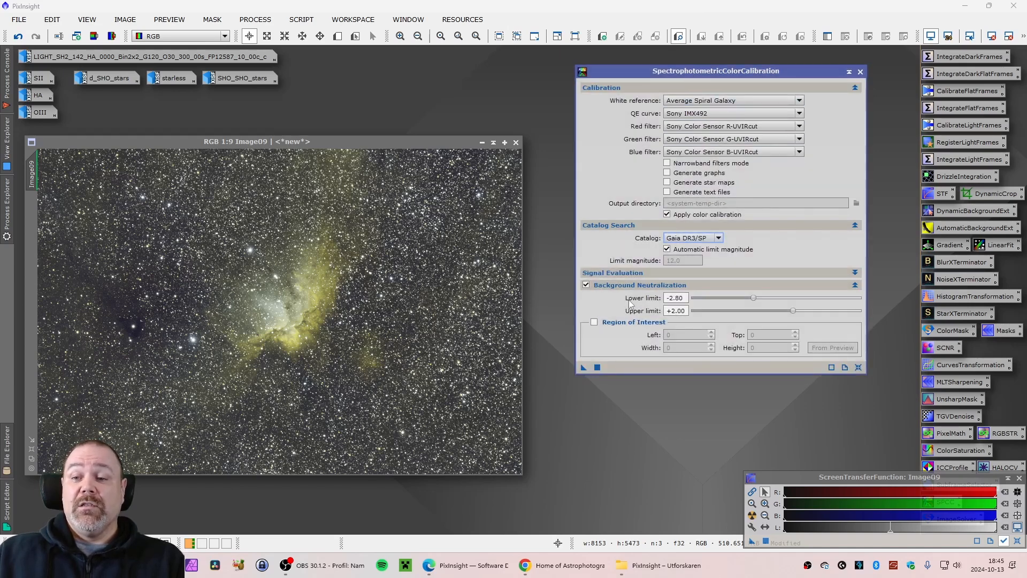
left_click(582, 368)
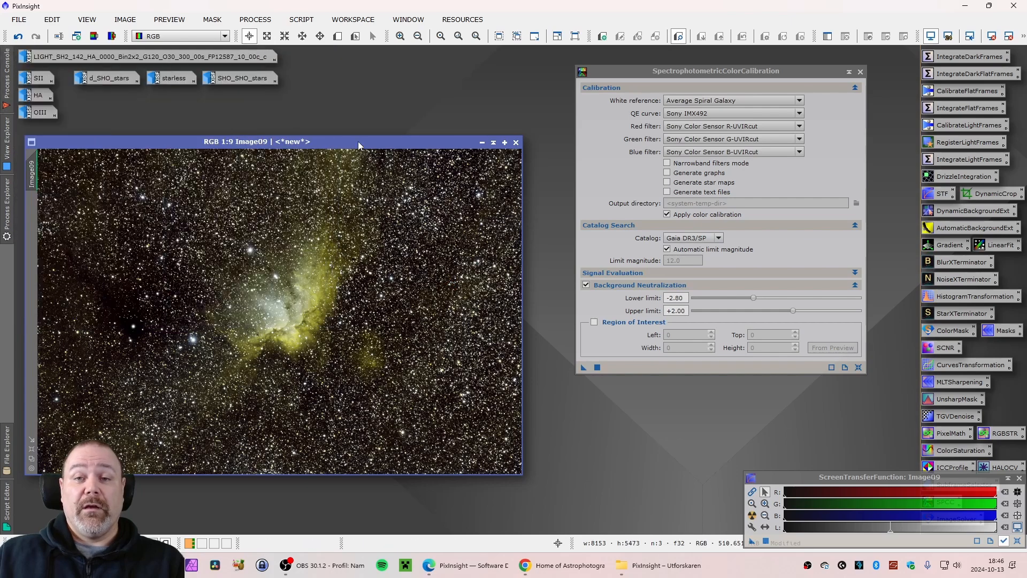
Reset the screen stretch of the RGB image, re-stretch it to compare, then reset it again
left_click_drag(348, 142, 365, 142)
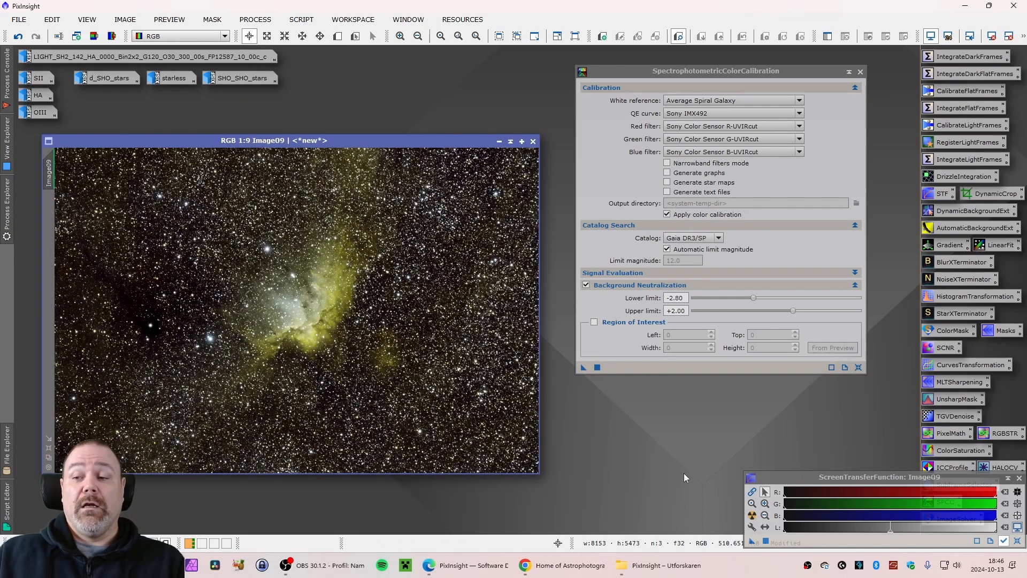
left_click(1017, 541)
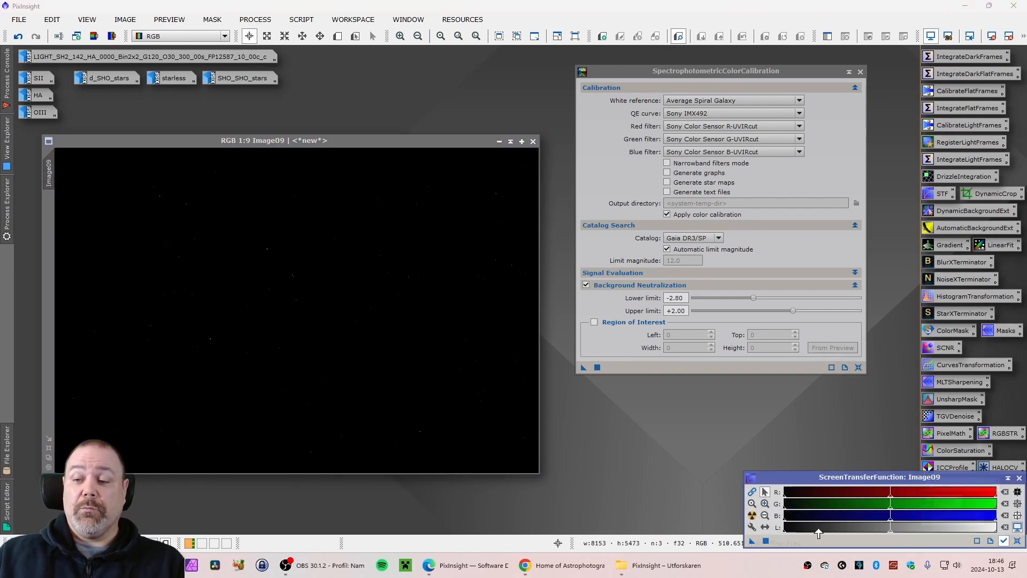
left_click(752, 515)
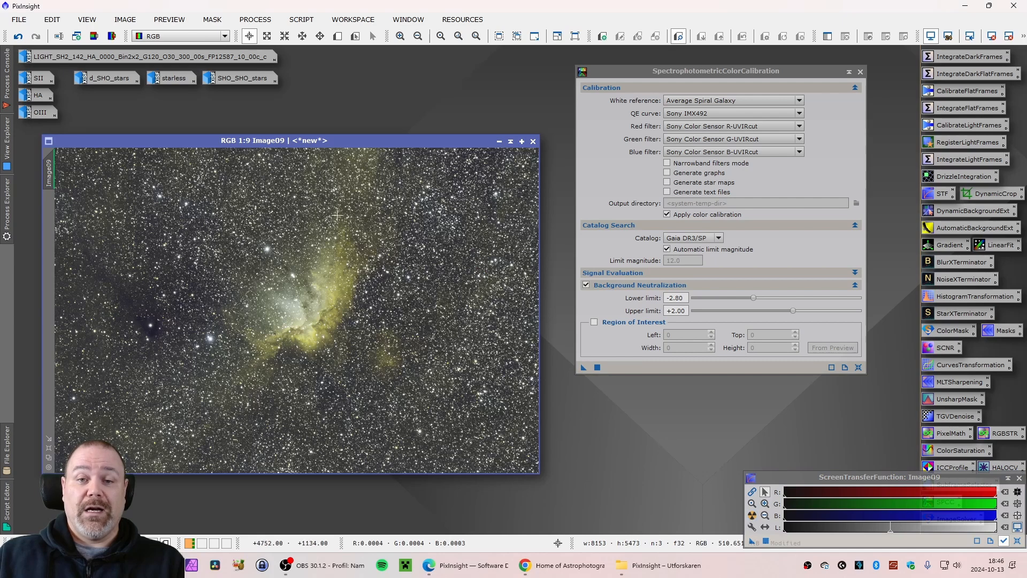
left_click_drag(318, 142, 312, 146)
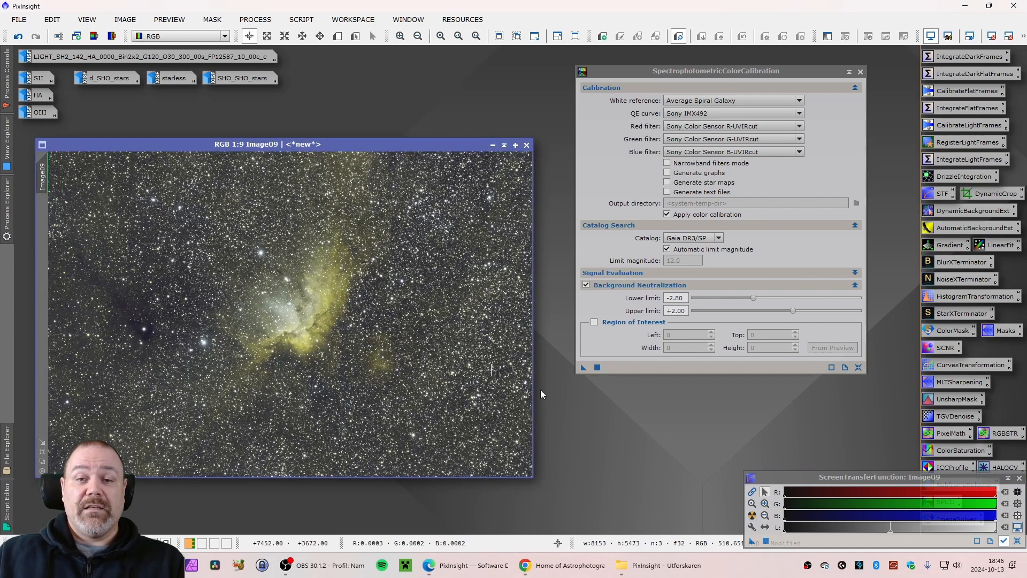
left_click(1016, 540)
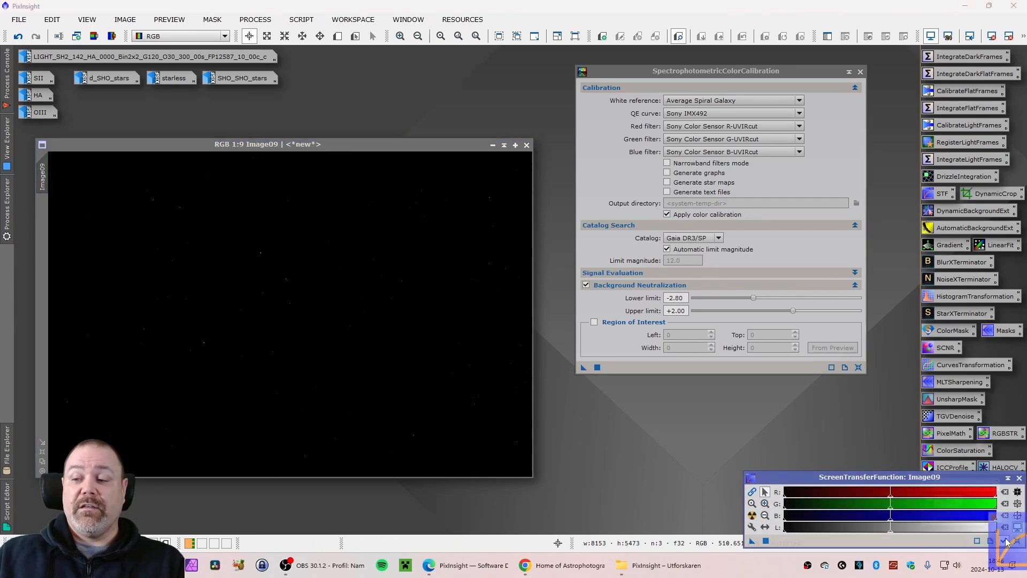
Apply an automatic screen stretch to the RGB image and zoom in to examine the star colors
left_click(752, 515)
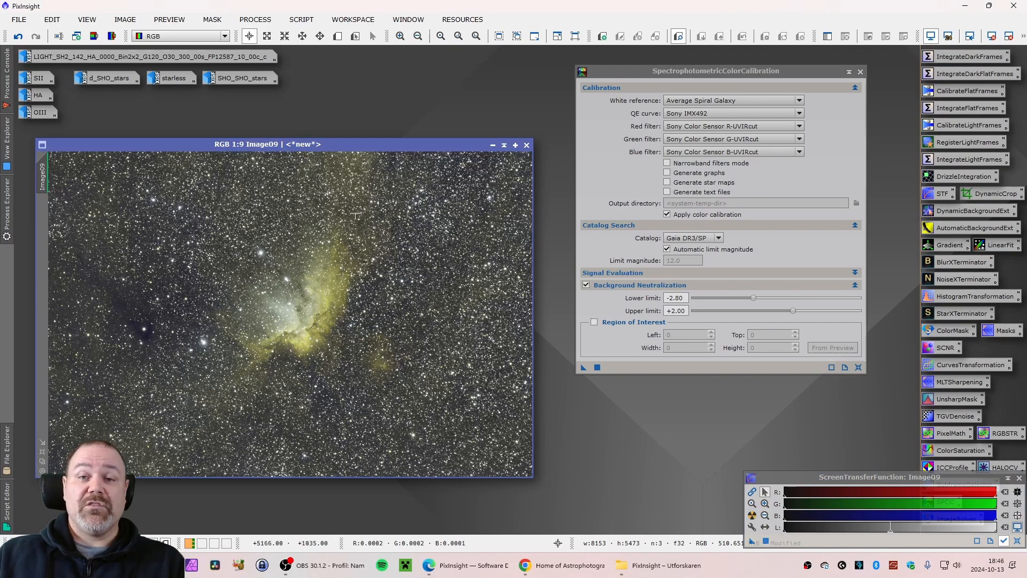
left_click_drag(320, 142, 324, 143)
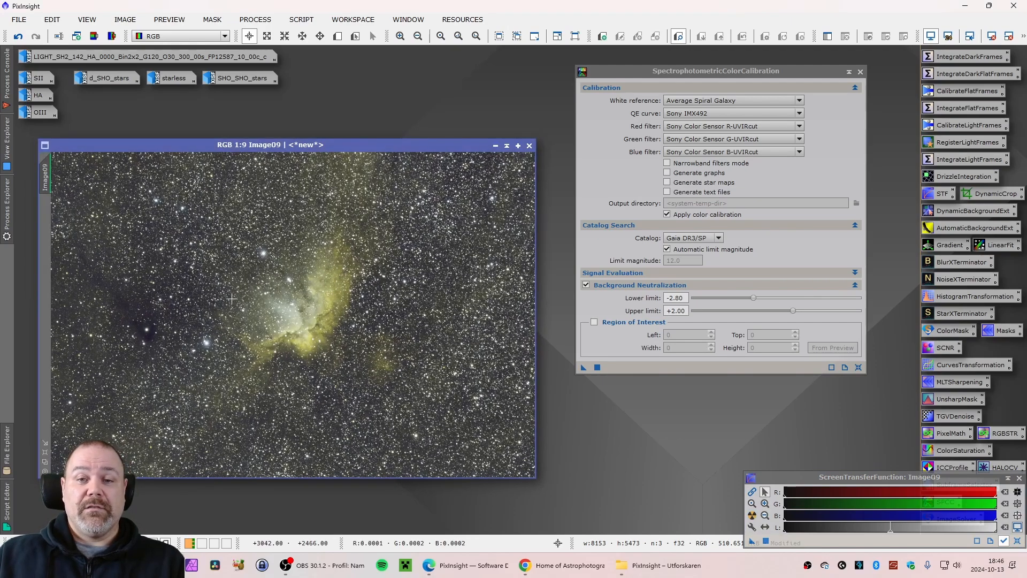
scroll(267, 249, "up", 10)
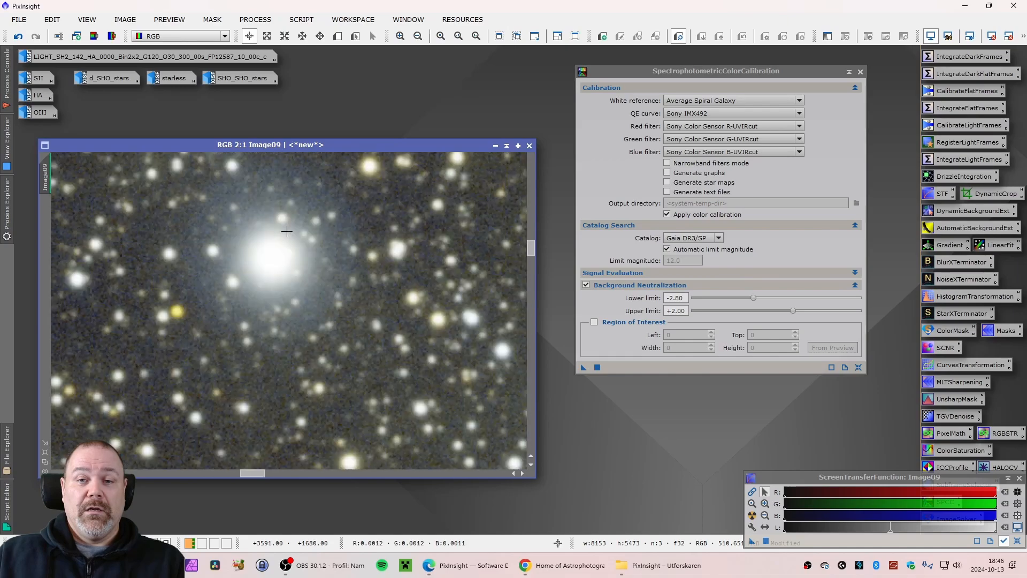
scroll(287, 231, "down", 3)
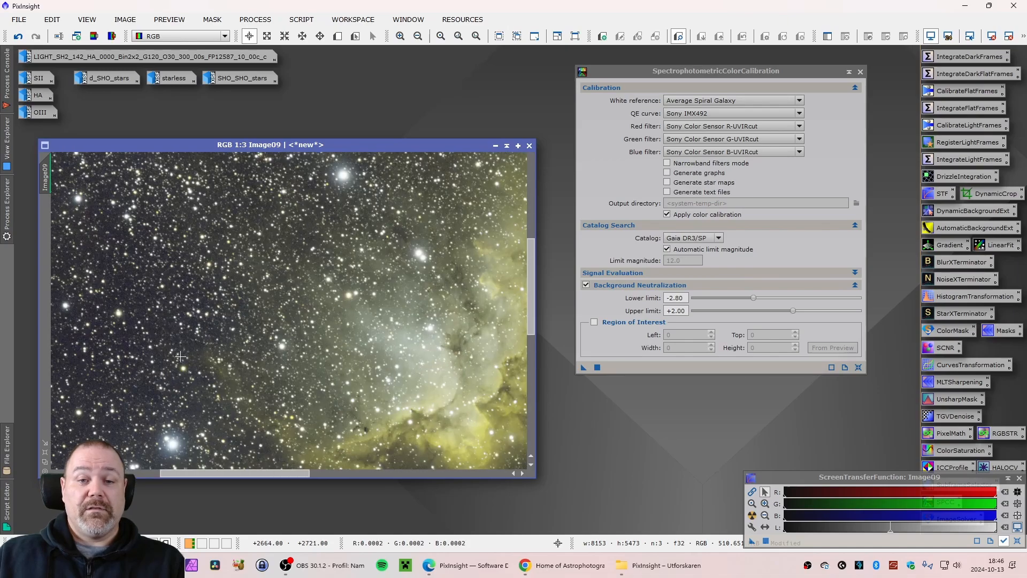
scroll(180, 356, "up", 3)
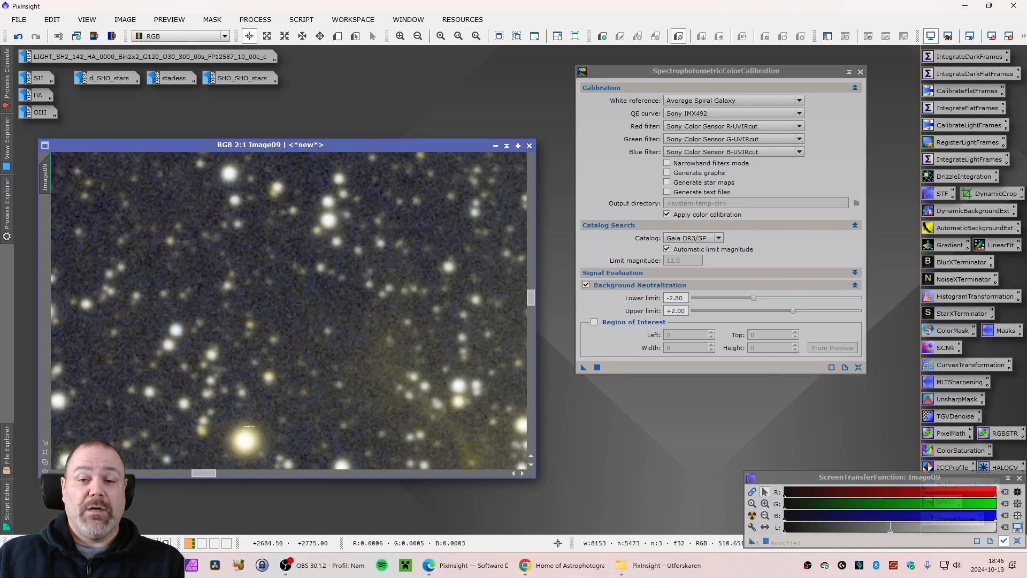
scroll(248, 427, "down", 9)
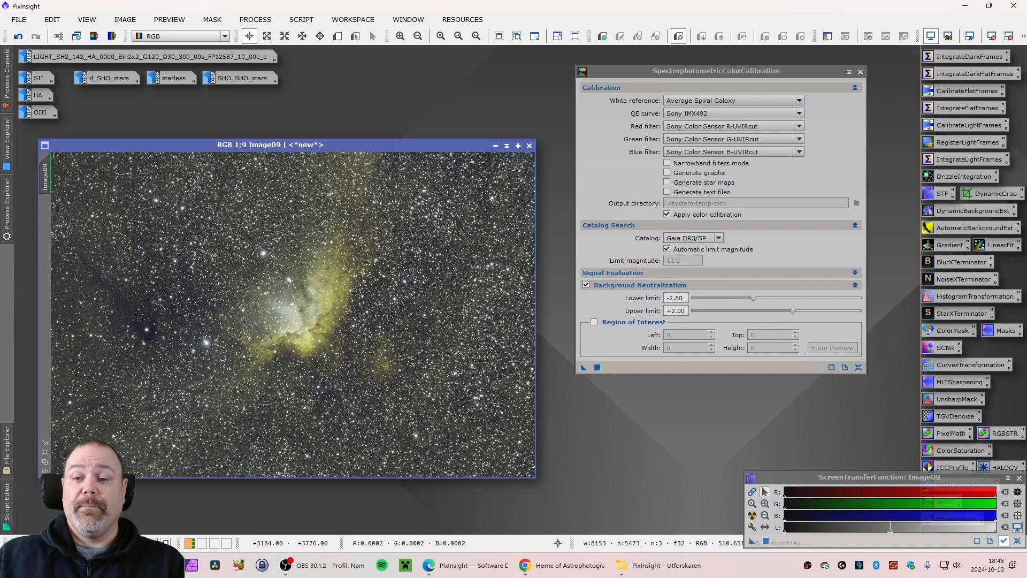
Close SpectrophotometricColorCalibration and run BlurXTerminator on the RGB image with Sharpen Stars 0.50, Star Halos 0.00, Sharpen Nonstellar 0.50
left_click(860, 73)
mouse_move(288, 146)
left_mouse_down()
mouse_move(298, 146)
mouse_move(274, 142)
left_mouse_up()
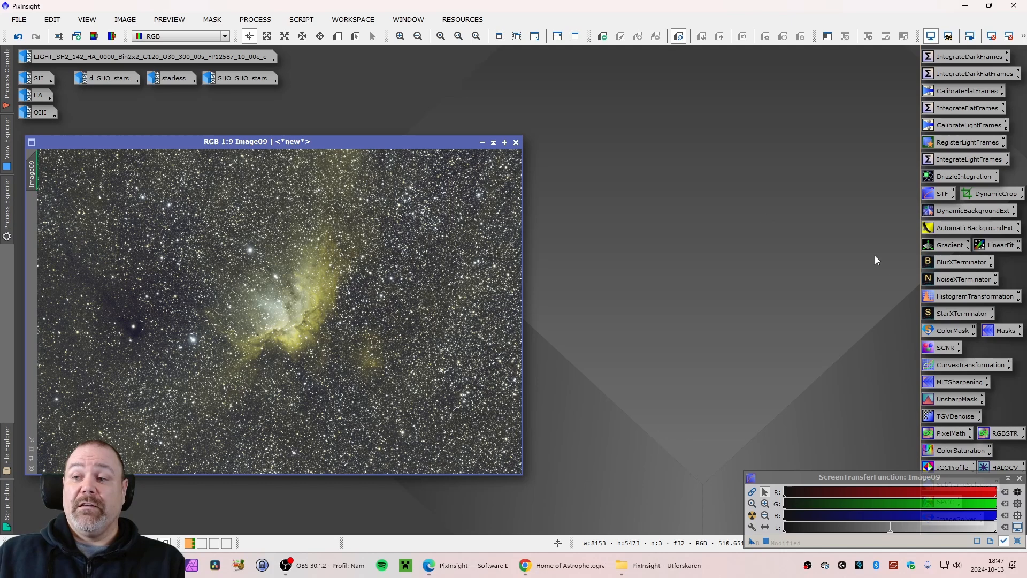
double_click(963, 262)
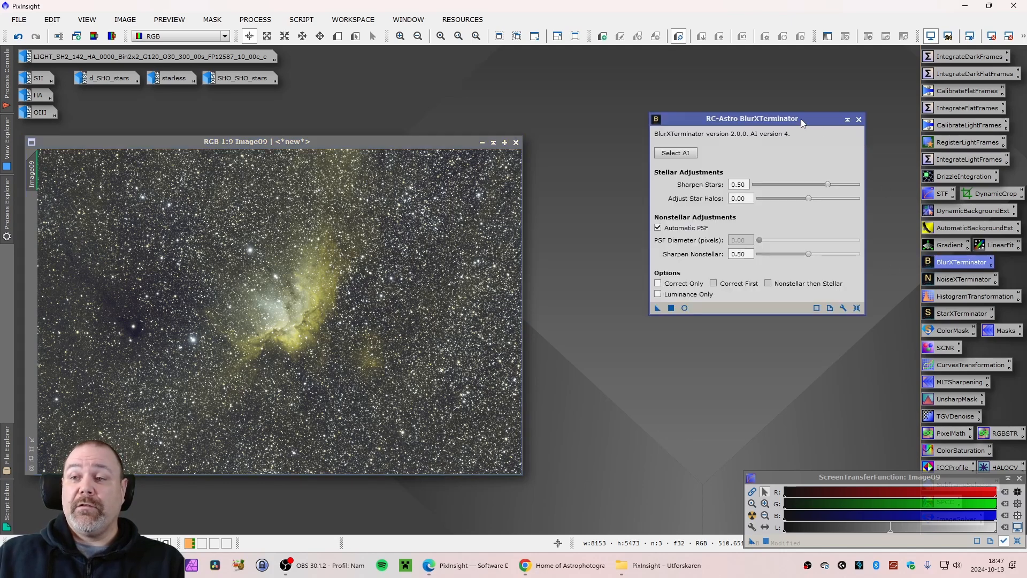
left_click_drag(801, 119, 850, 85)
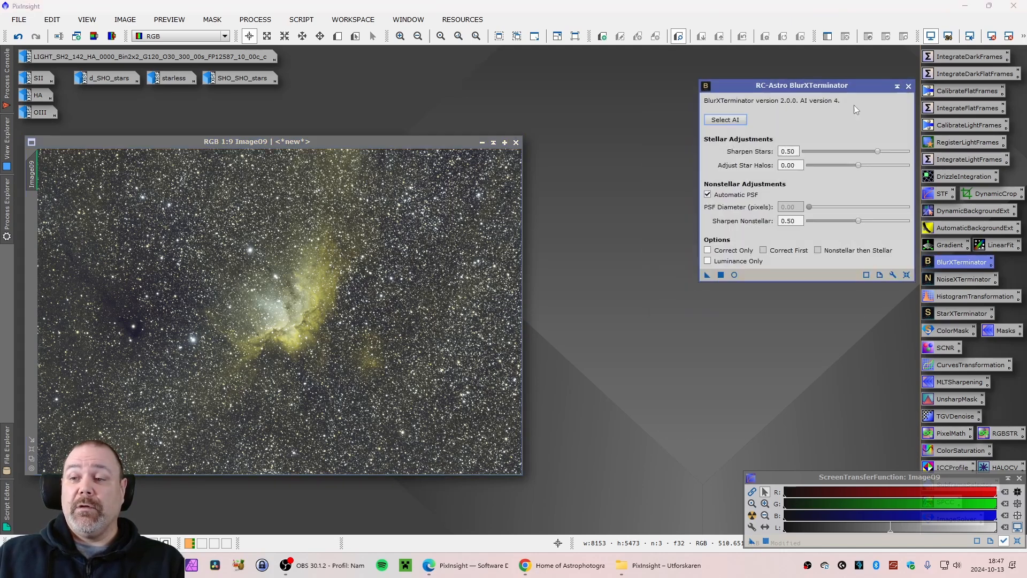
left_click(707, 275)
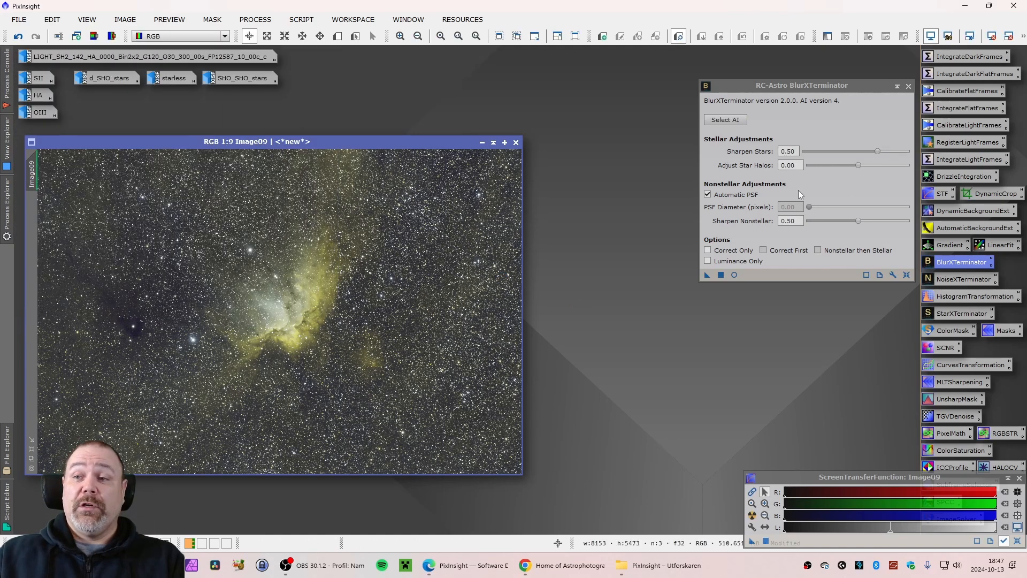
Apply NoiseXTerminator to the RGB image with Denoise 0.90 and Detail 0.15
left_click(909, 86)
double_click(959, 280)
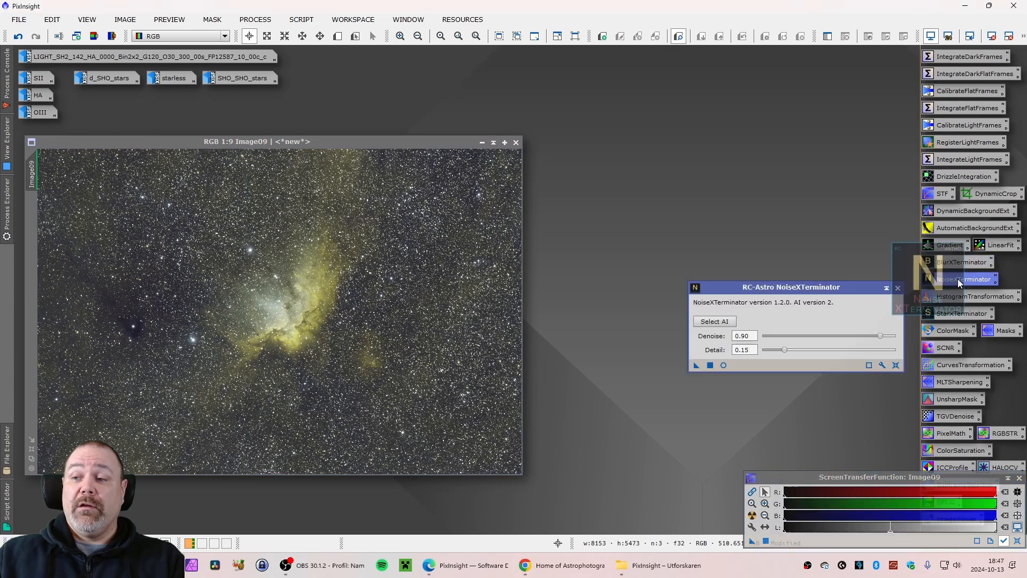
left_click_drag(697, 366, 393, 332)
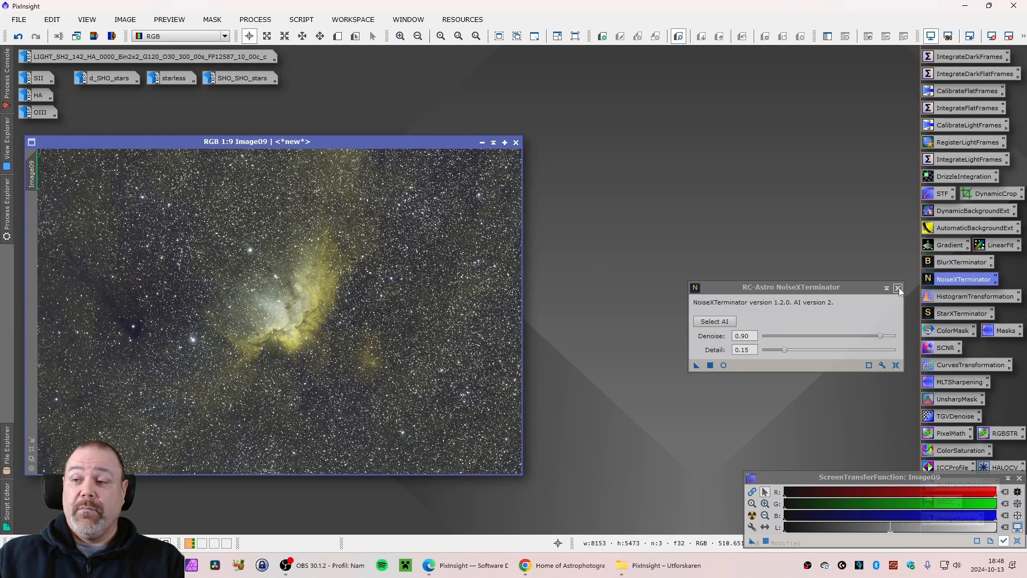
left_click(898, 287)
Run StarXTerminator on the RGB image with Generate Star Image on and Unscreen Stars off
left_click_drag(431, 142, 480, 136)
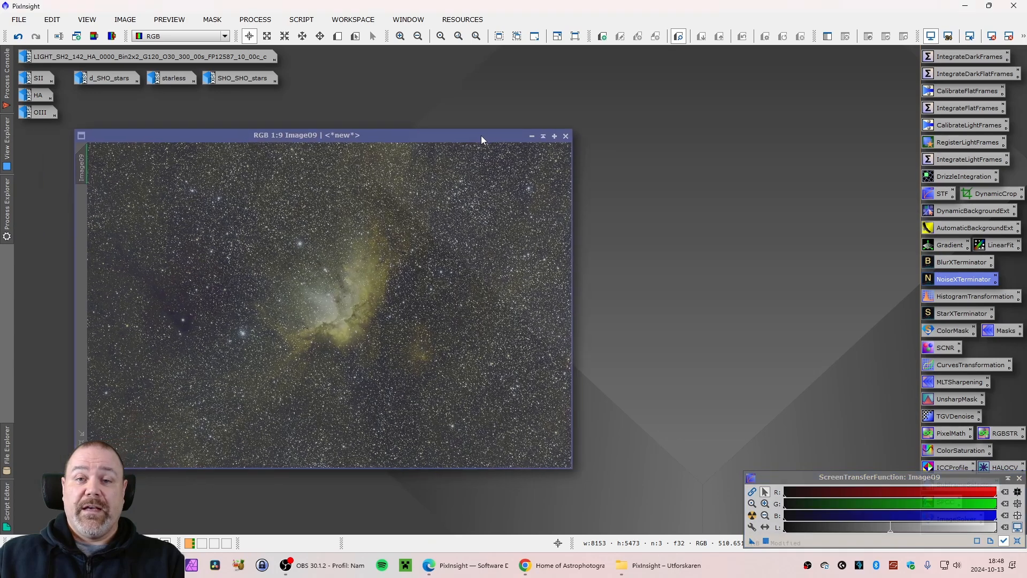
double_click(957, 313)
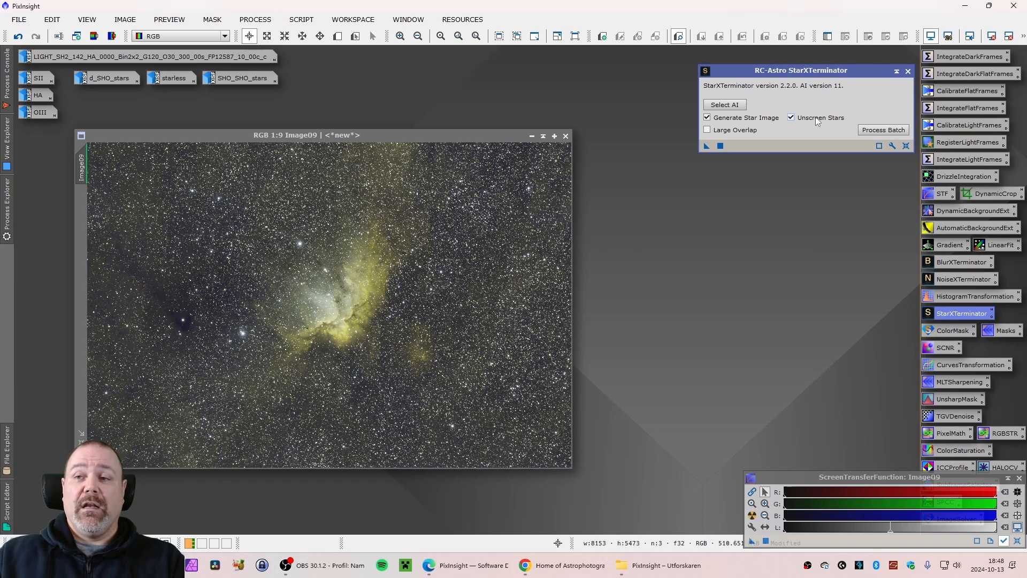
mouse_move(815, 118)
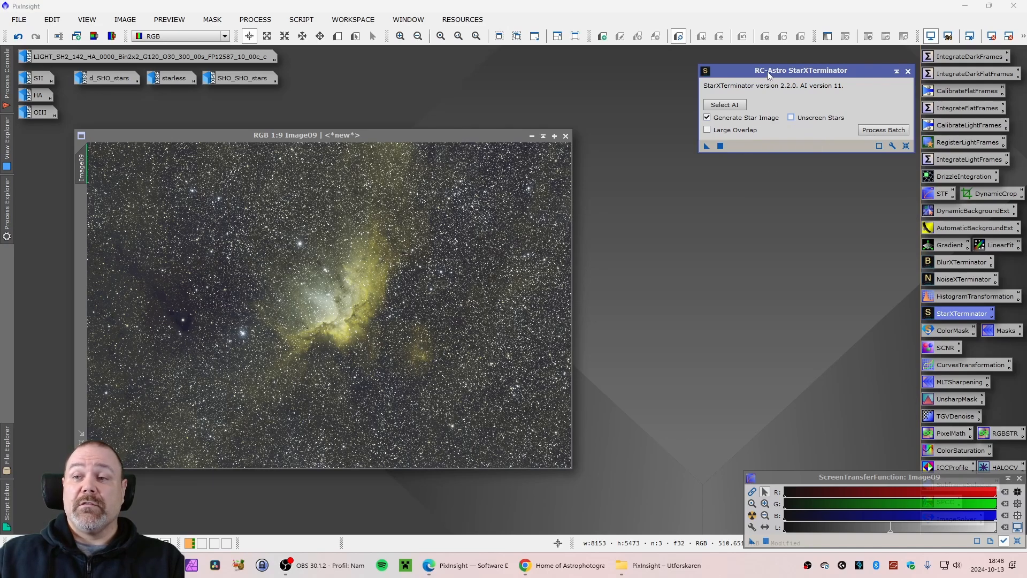
left_click_drag(767, 71, 768, 93)
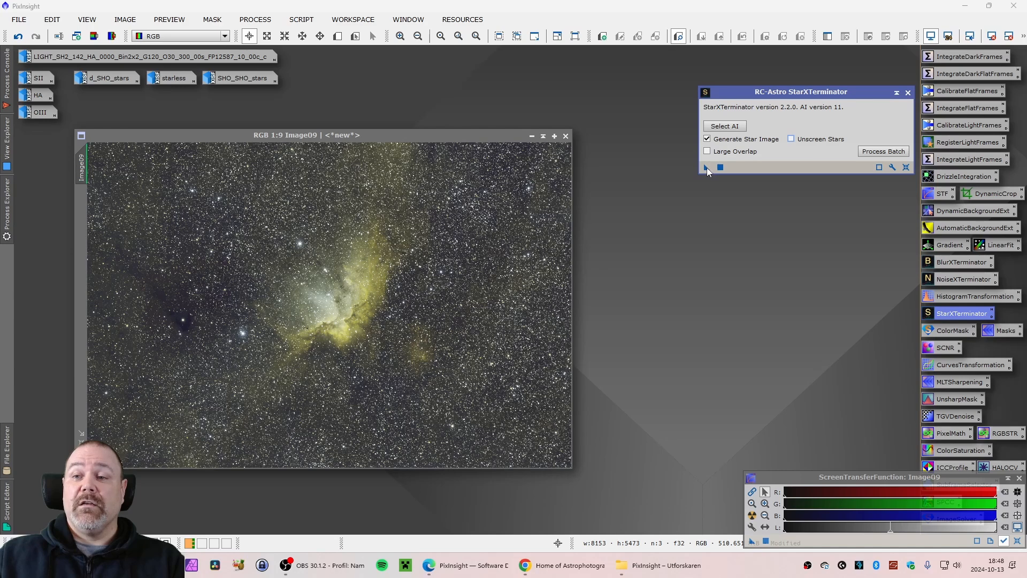
left_click(707, 168)
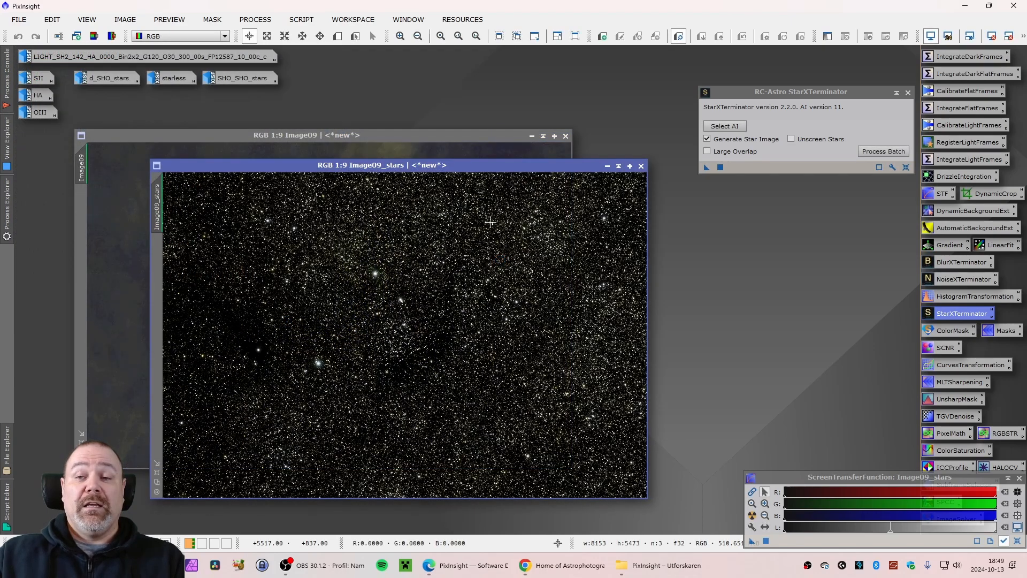
Close the starless RGB image without saving, keeping the Image09_stars window
left_click(480, 135)
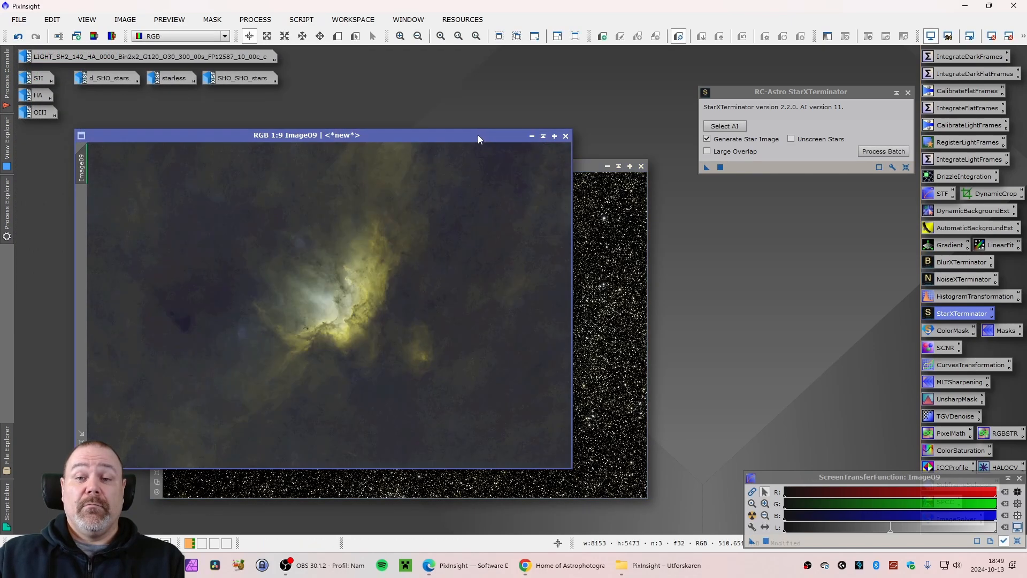
left_click_drag(339, 136, 365, 122)
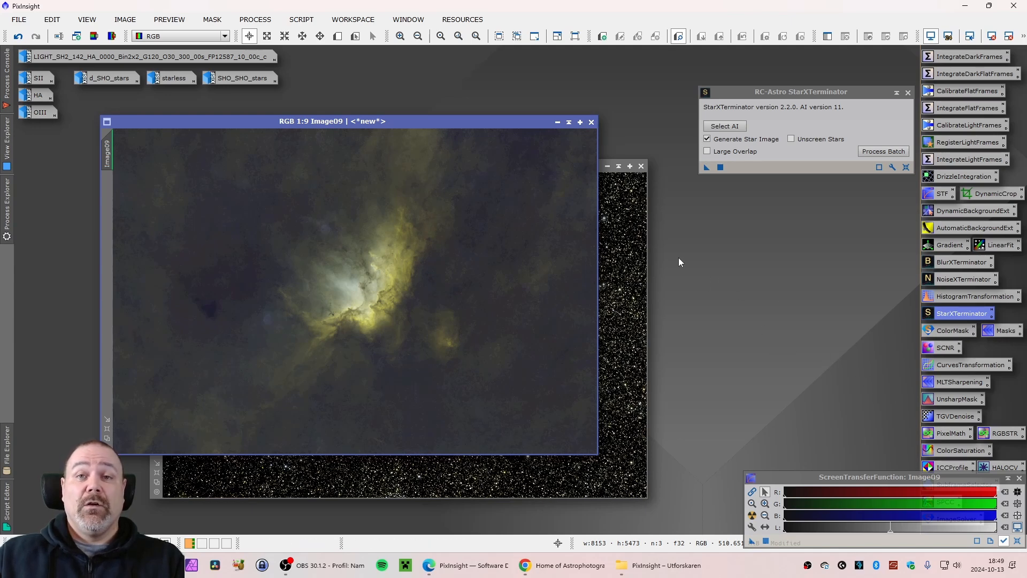
left_click(591, 122)
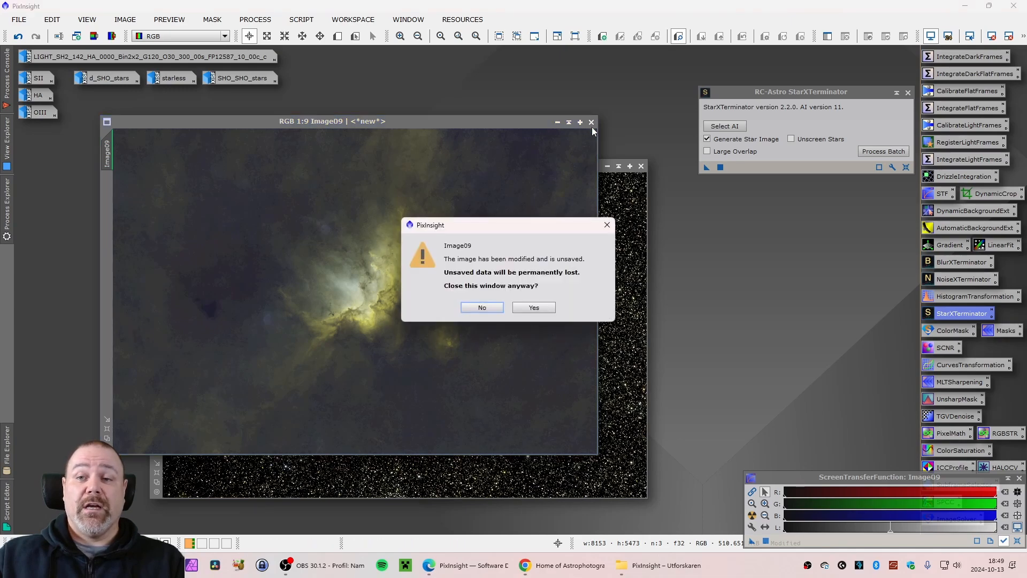
left_click(533, 308)
left_click_drag(508, 170, 395, 148)
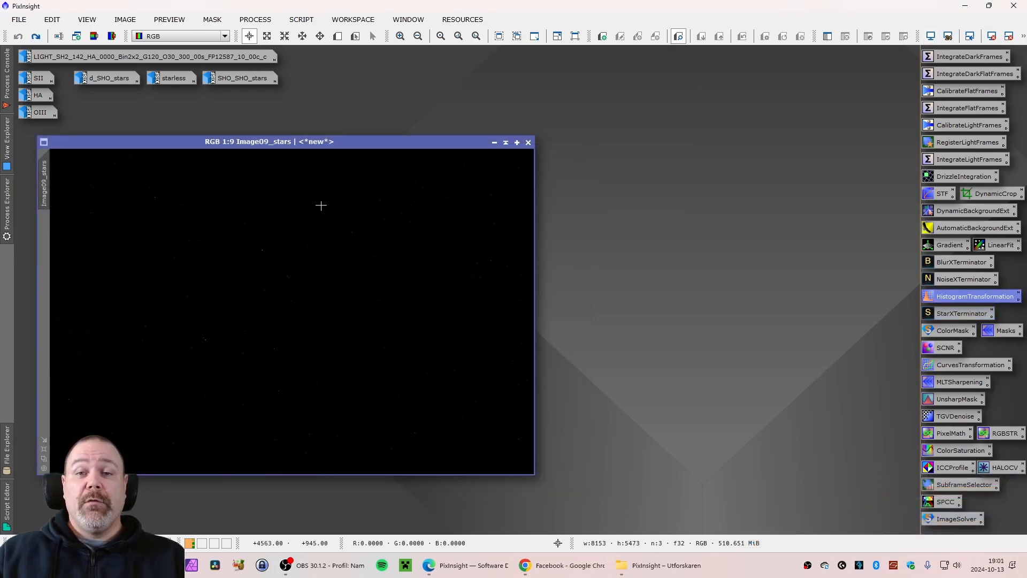
left_click_drag(312, 143, 308, 144)
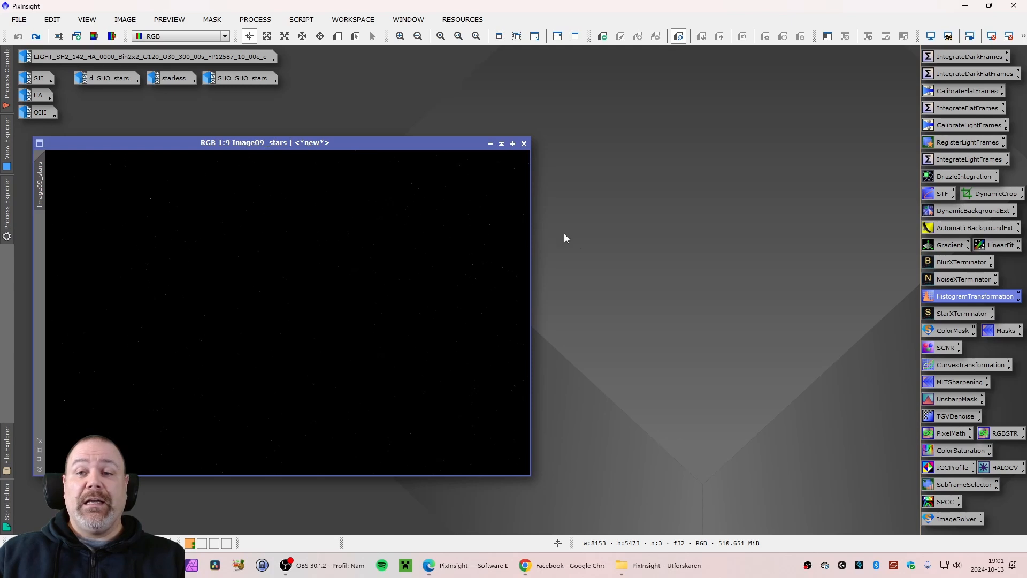
Open HistogramTransformation and select Image09_stars as the target view
double_click(955, 297)
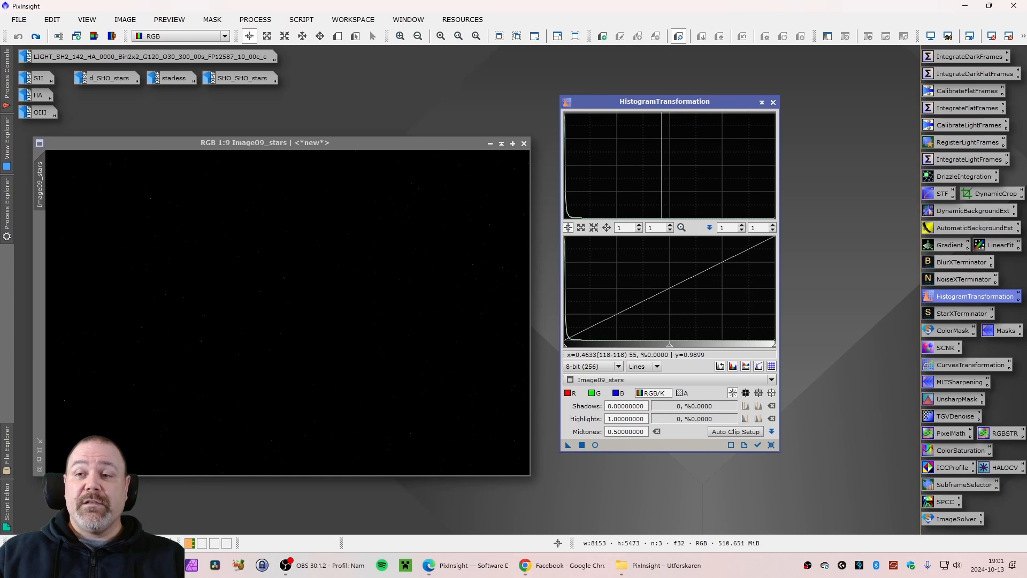
left_click_drag(661, 102, 662, 102)
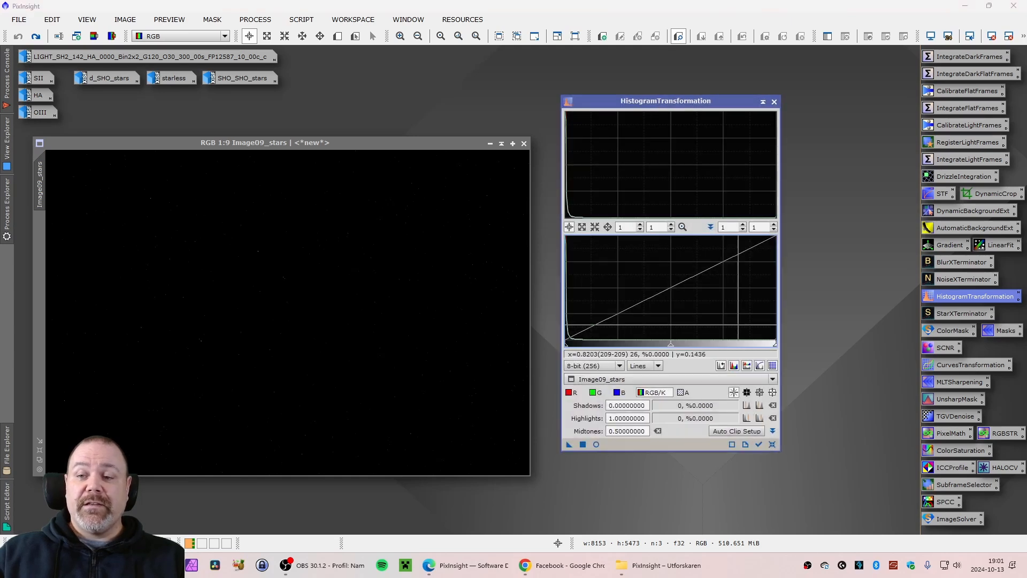
left_click(773, 378)
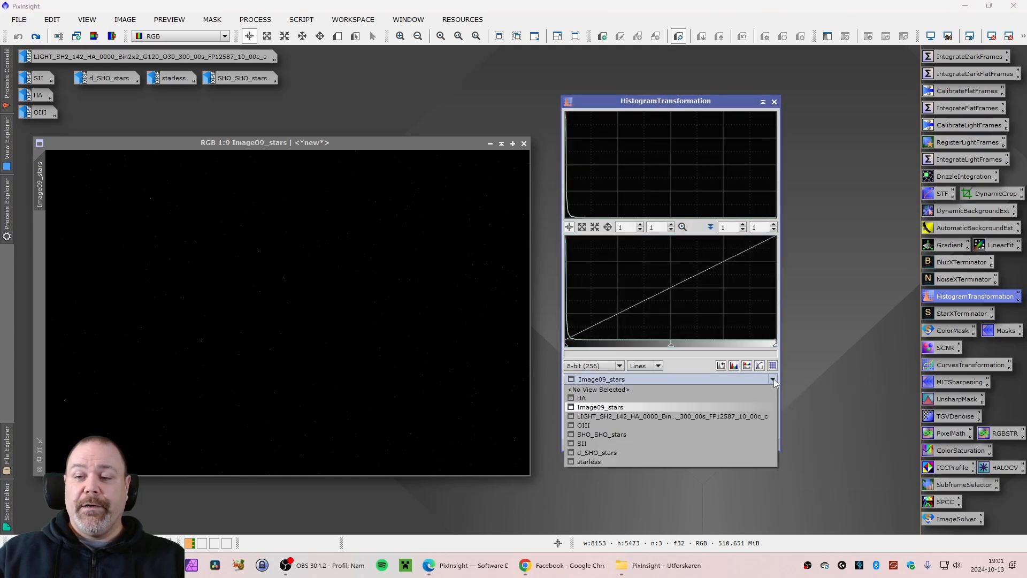
left_click(644, 407)
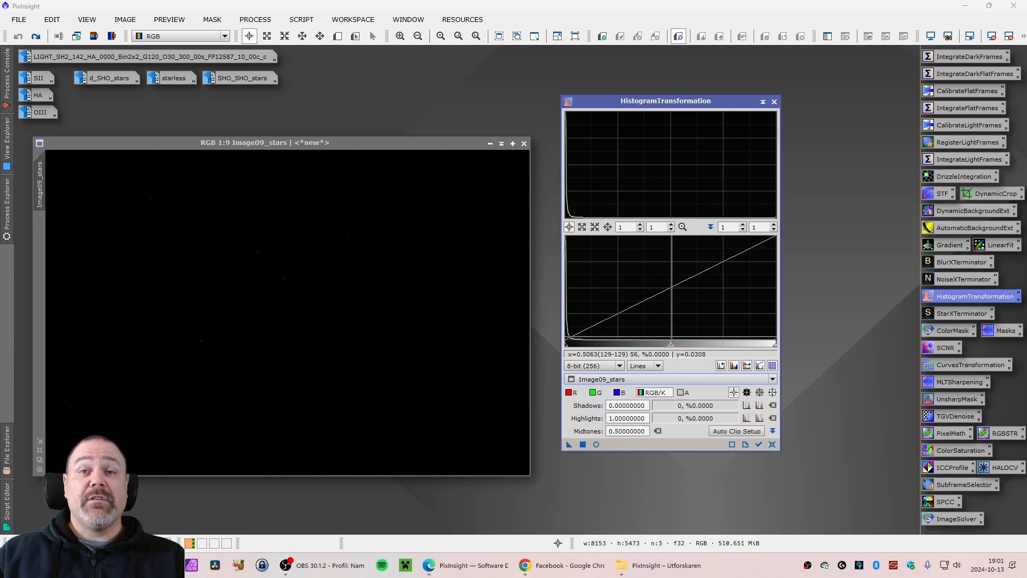
left_click_drag(671, 345, 596, 350)
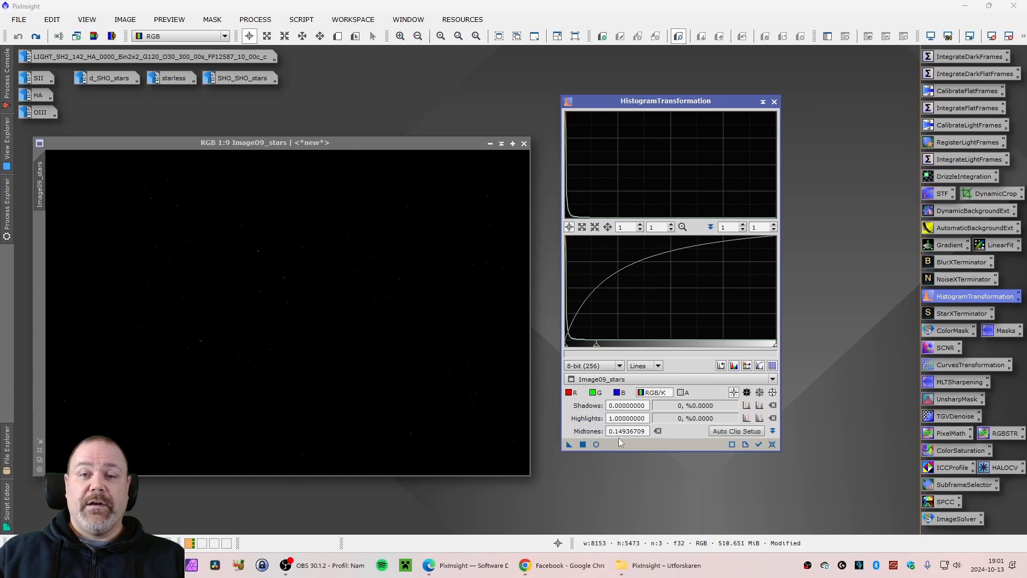
left_click(772, 444)
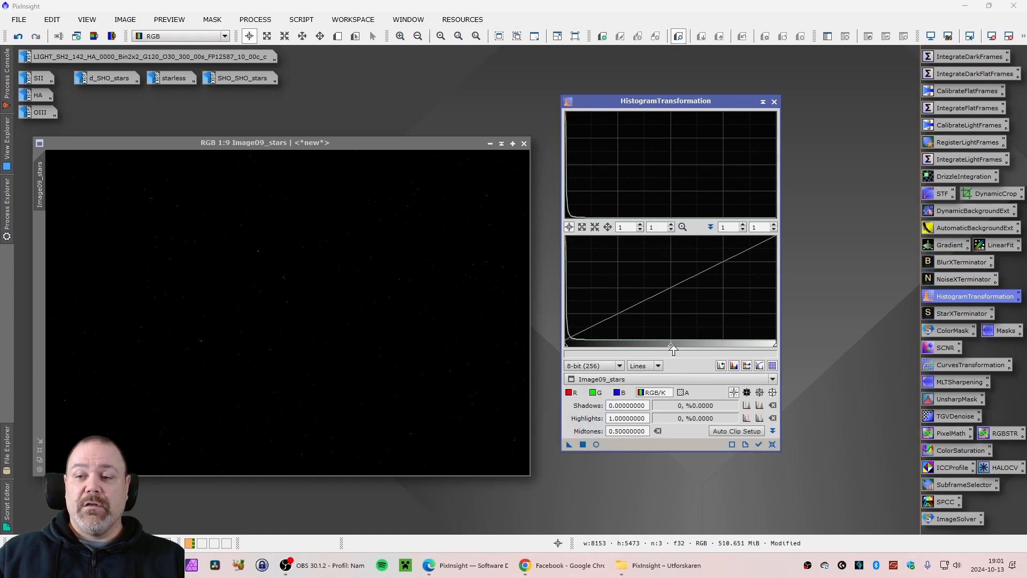
left_click_drag(671, 351, 597, 353)
left_click(581, 447)
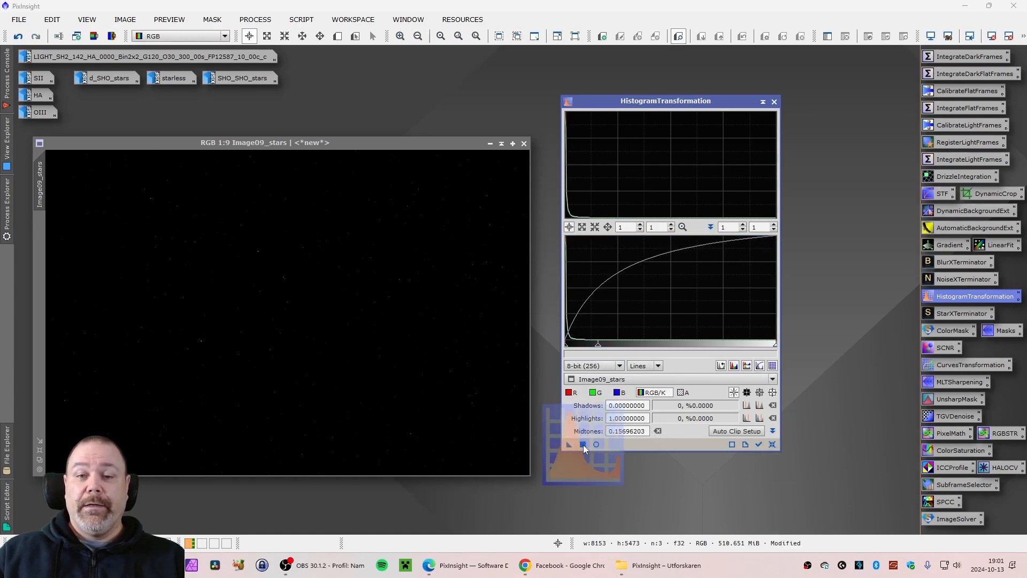
left_click(771, 444)
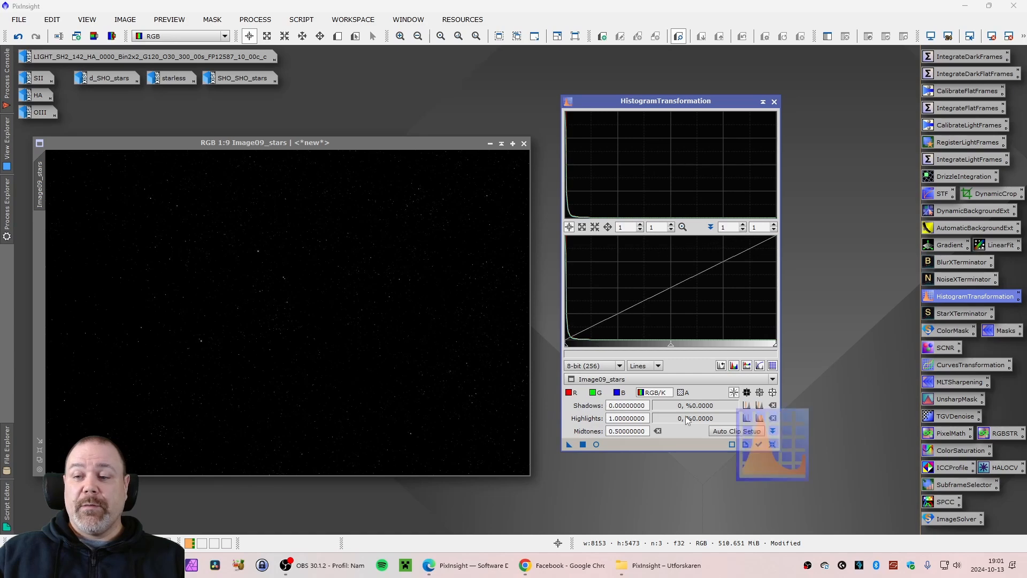
left_click_drag(671, 350, 598, 354)
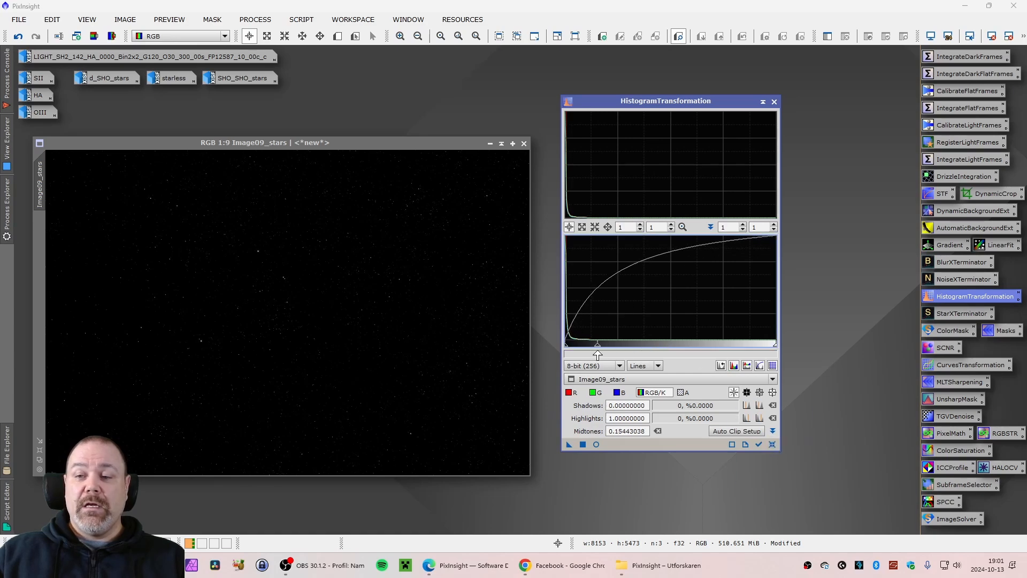
left_click(583, 445)
left_click(771, 444)
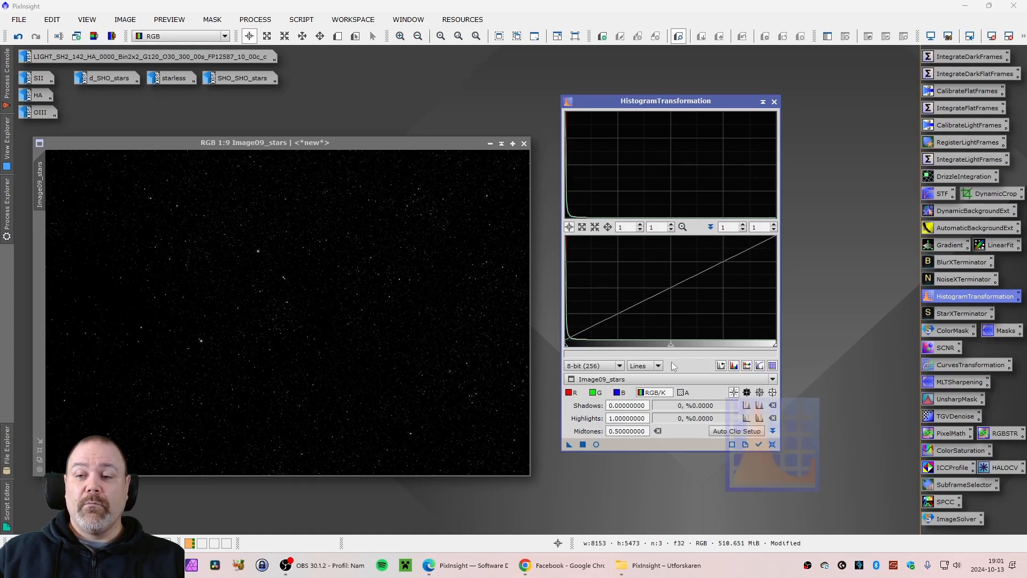
Stretch Image09_stars with HistogramTransformation using a midtones balance of 0.15696203
left_click_drag(668, 346, 600, 353)
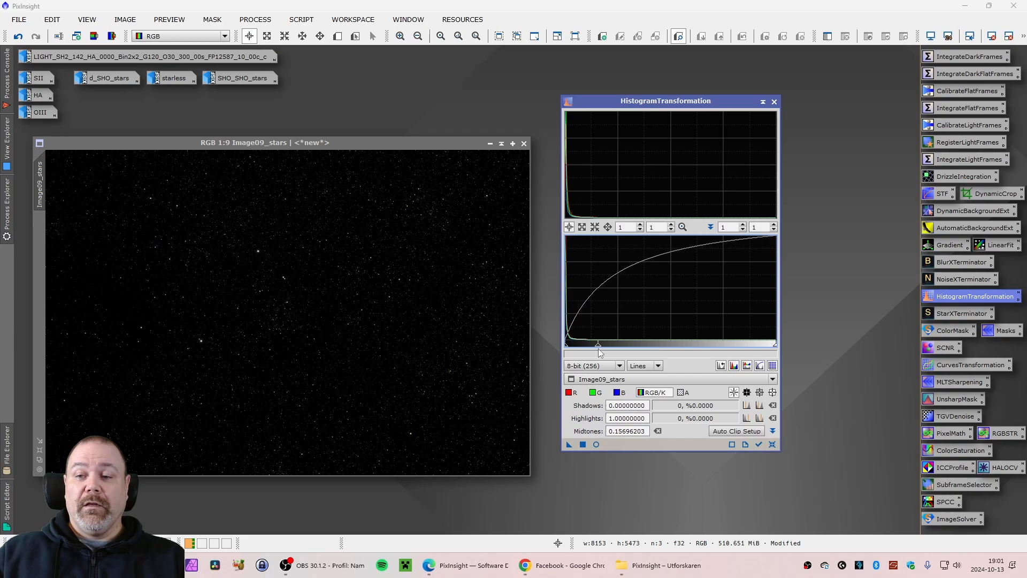
left_click(584, 444)
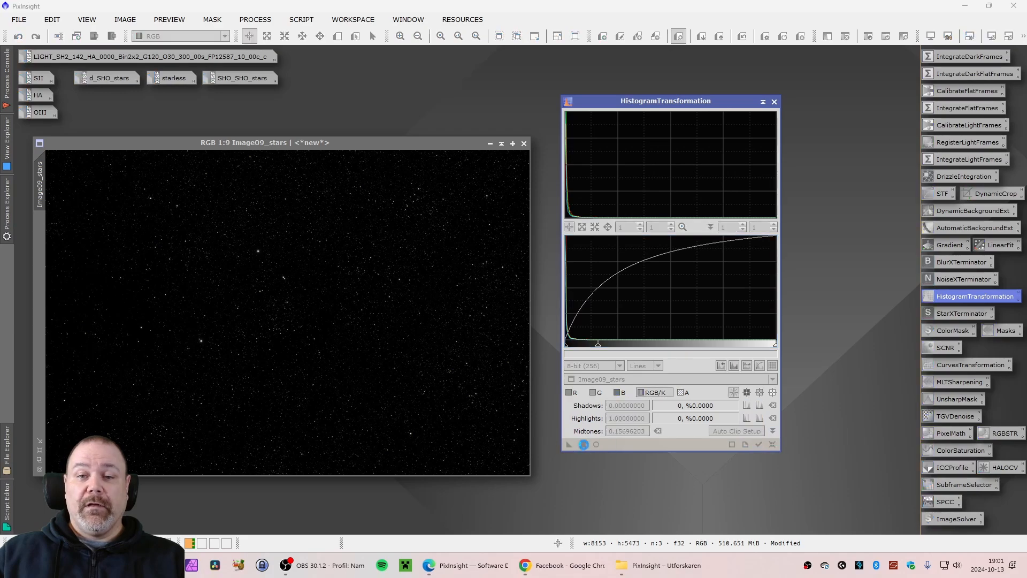
Reset the transformation and stretch Image09_stars again with midtones 0.17721519
left_click(772, 445)
left_click_drag(671, 348, 602, 353)
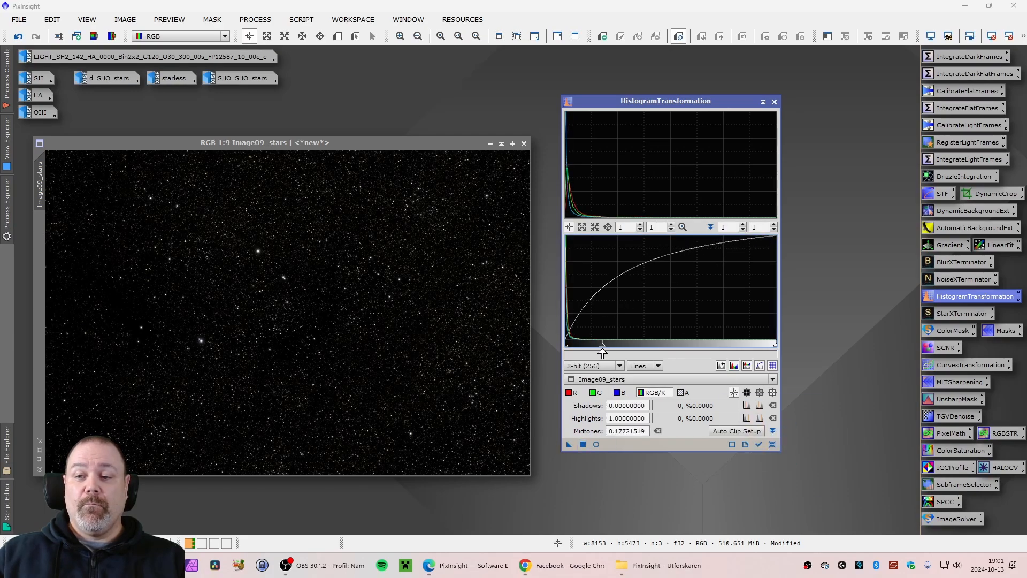
left_click(584, 444)
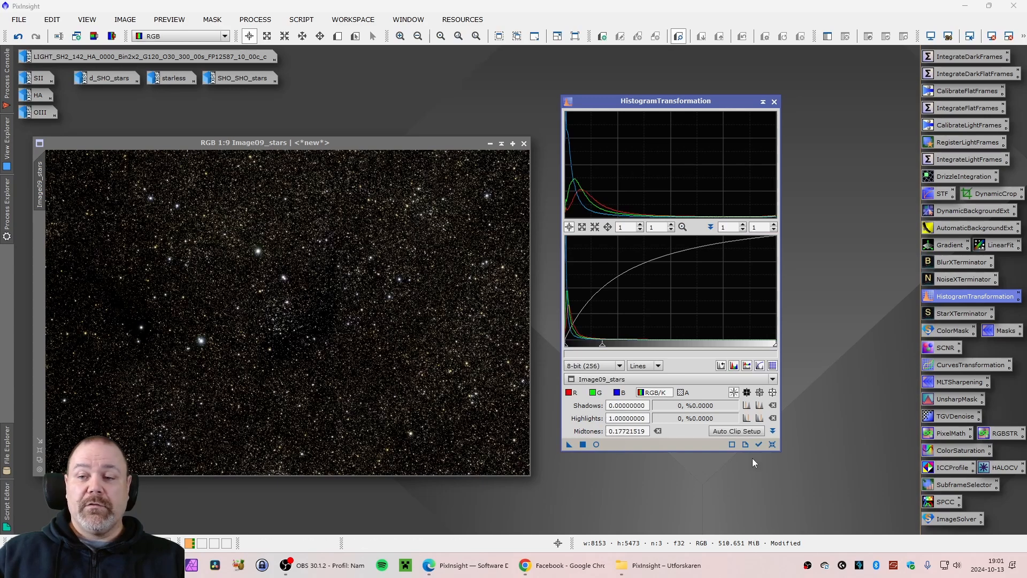
Reset the transformation and apply a further stretch to Image09_stars with midtones 0.39493671
left_click(772, 444)
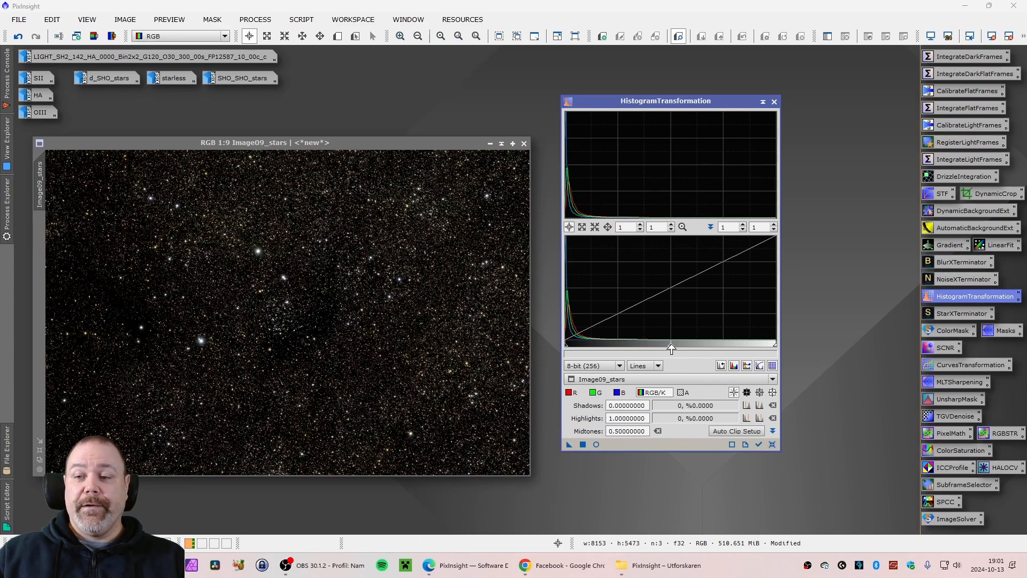
left_click_drag(671, 349, 648, 347)
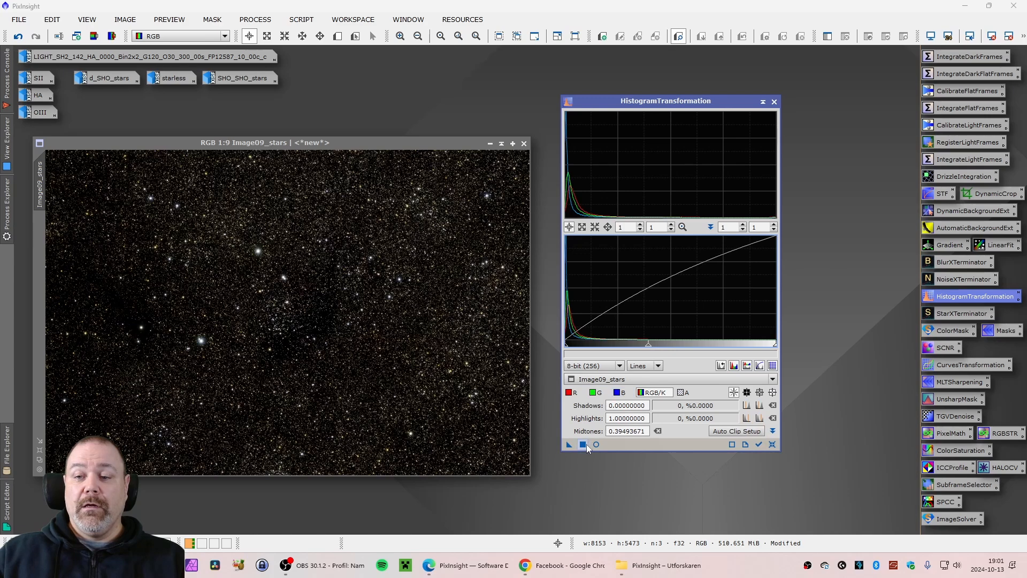
left_click_drag(586, 448, 502, 413)
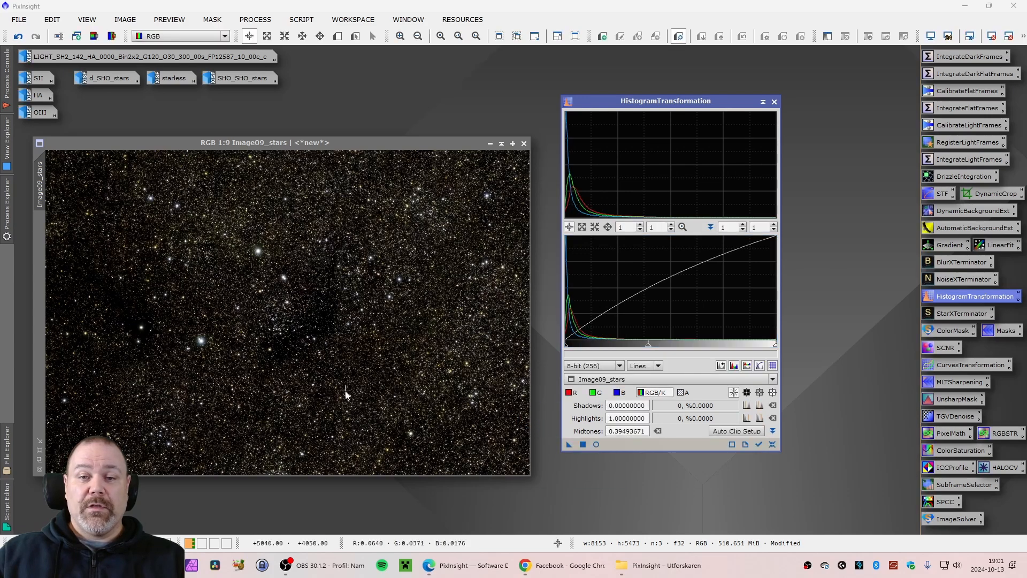
Reset the transformation and stretch Image09_stars once more with midtones 0.29367089
left_click(772, 444)
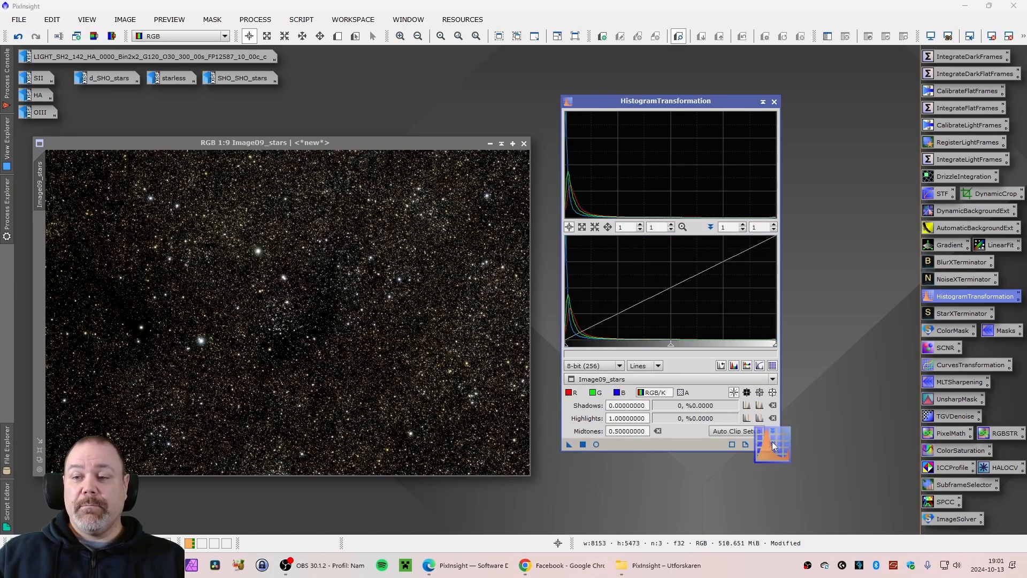
left_click_drag(667, 348, 627, 349)
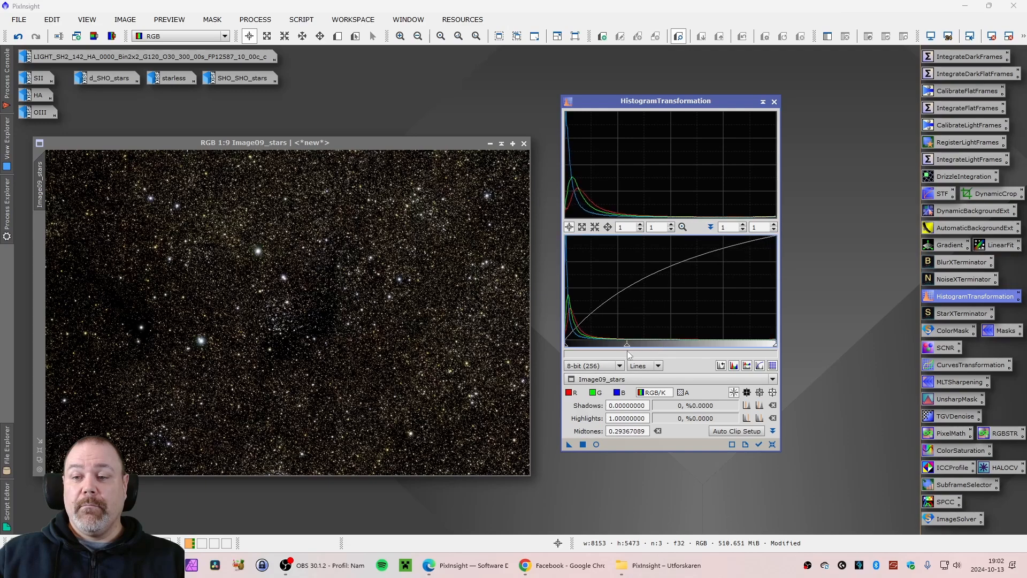
left_click(584, 445)
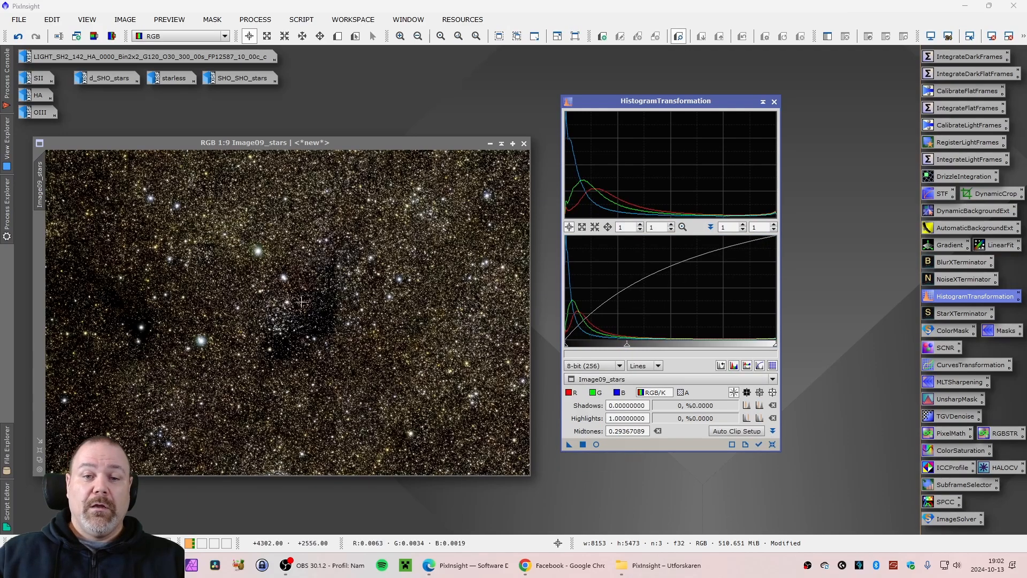
Inspect the stretched star image at closer zoom levels
scroll(257, 233, "up", 8)
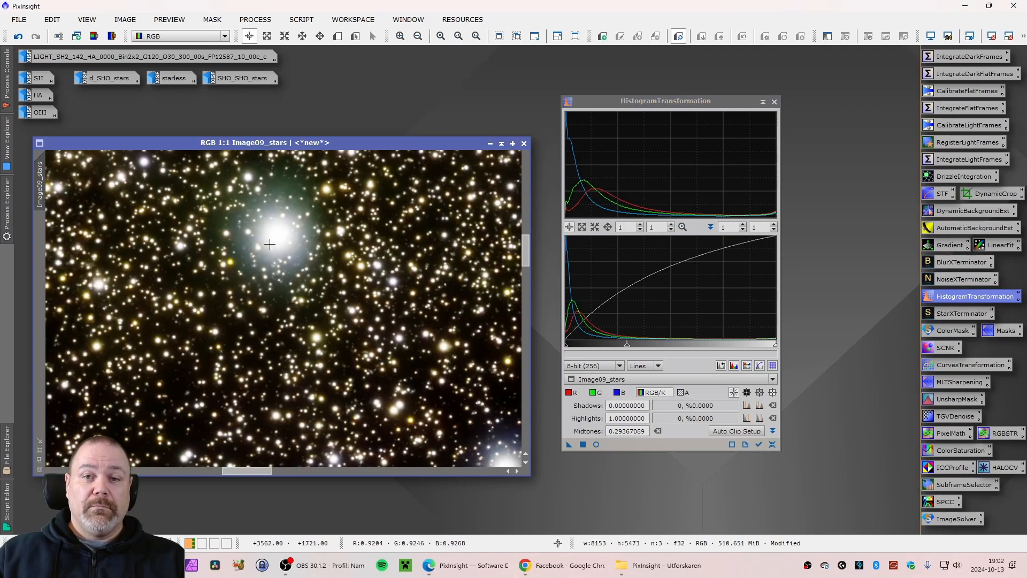
scroll(272, 250, "down", 8)
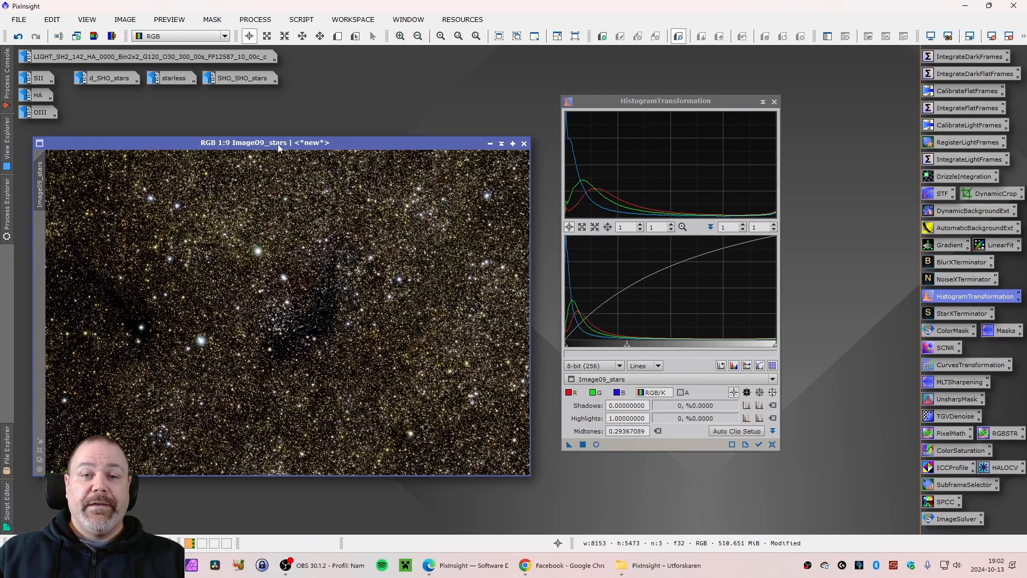
left_click_drag(278, 143, 281, 142)
scroll(197, 235, "up", 9)
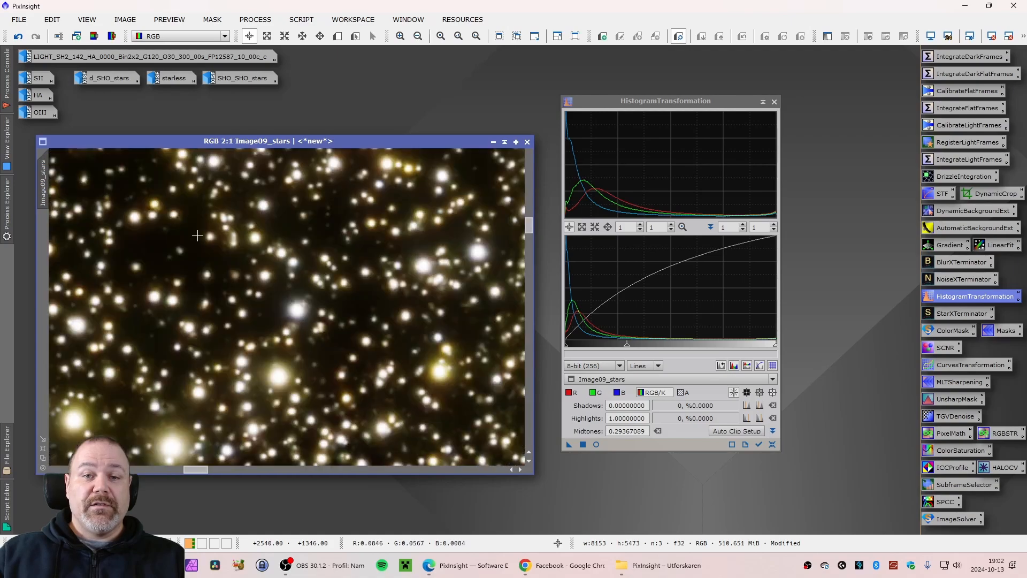
scroll(198, 241, "down", 4)
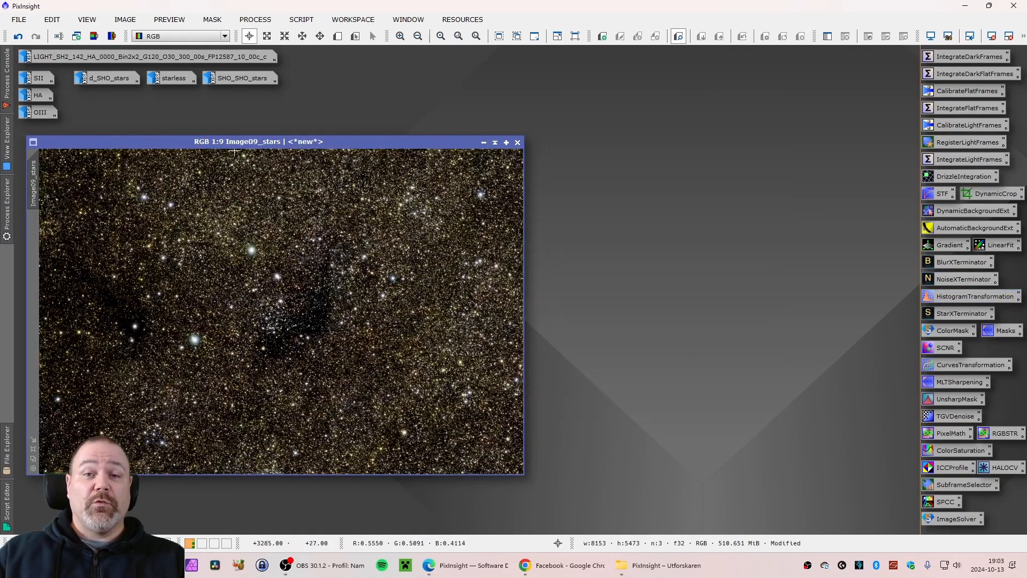
left_click_drag(238, 145, 248, 144)
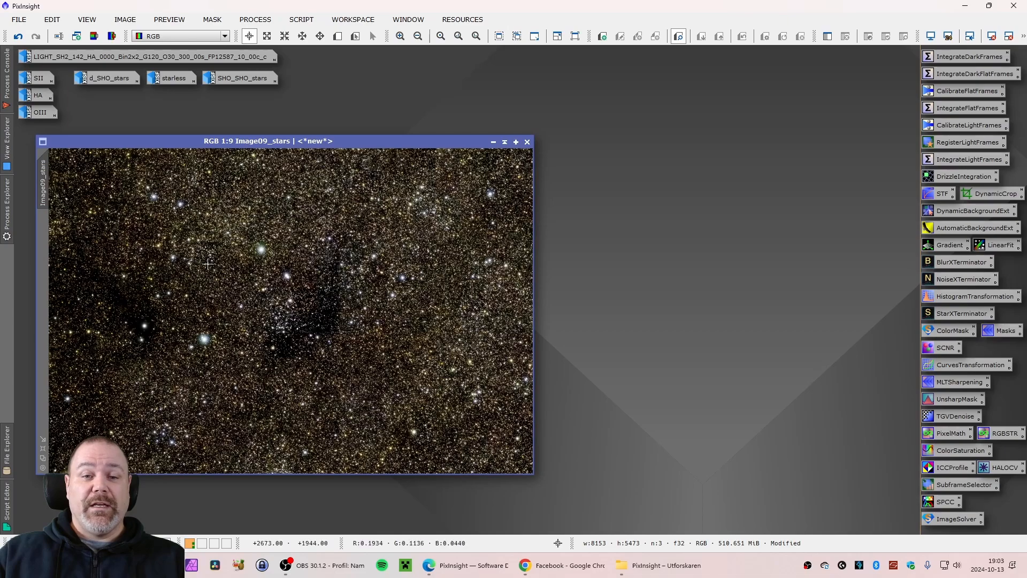
Open d_SHO_stars beside Image09_stars to compare them, then iconize it again
double_click(108, 80)
left_click_drag(266, 123, 681, 140)
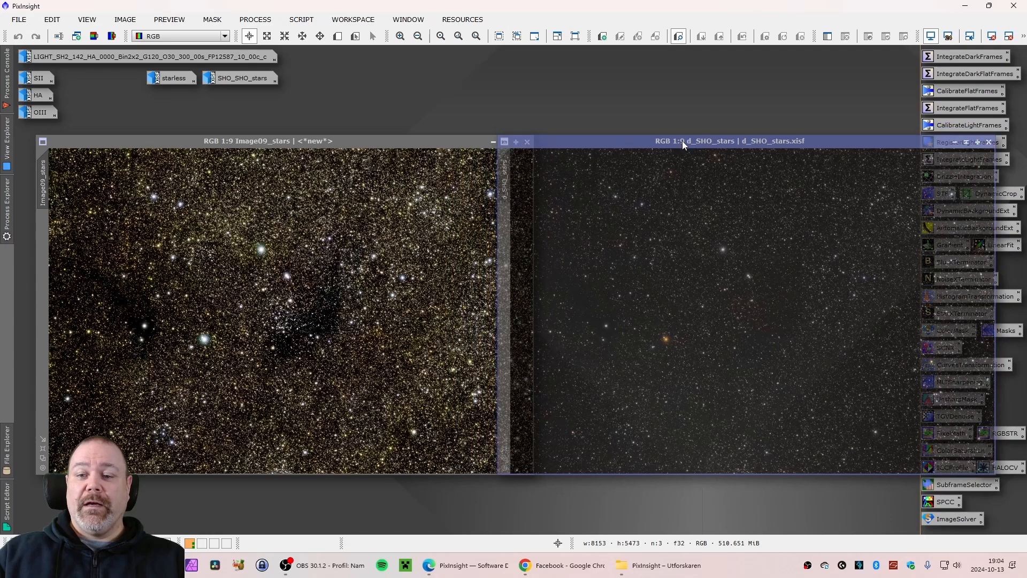
left_click_drag(437, 140, 405, 142)
left_click_drag(586, 142, 624, 142)
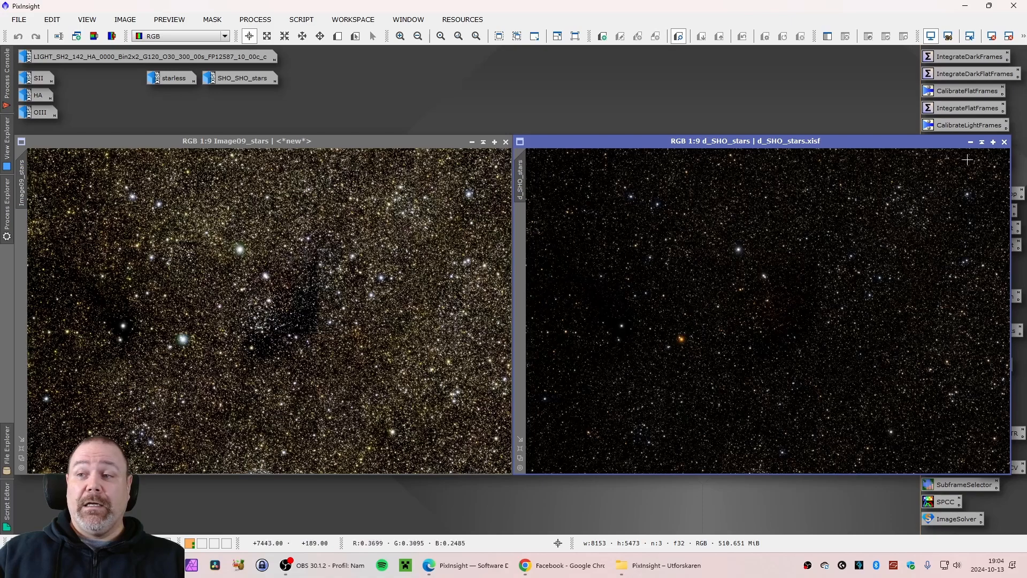
left_click(970, 142)
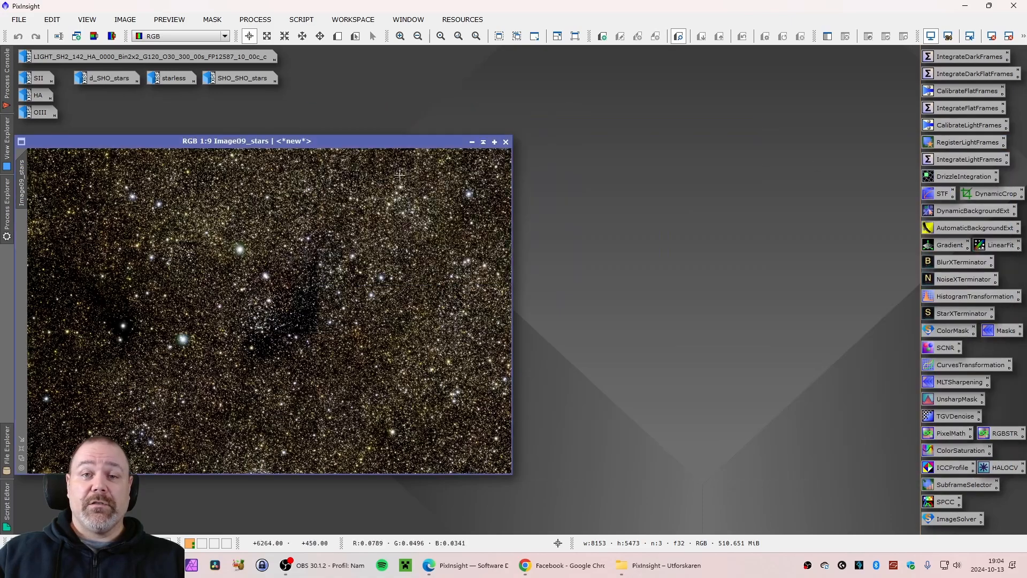
mouse_move(310, 140)
left_mouse_down()
mouse_move(345, 138)
mouse_move(308, 138)
left_mouse_up()
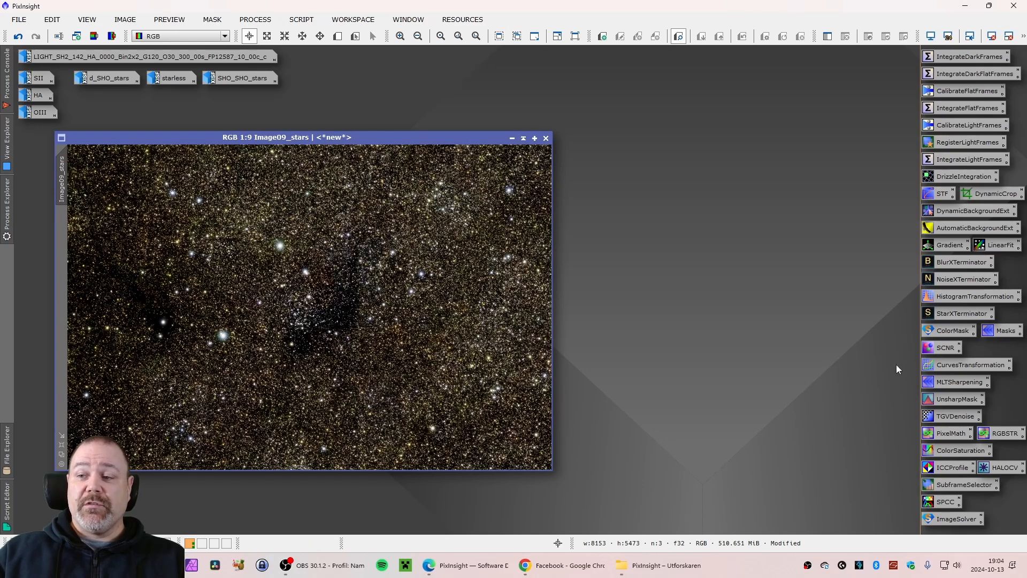
left_click(955, 300)
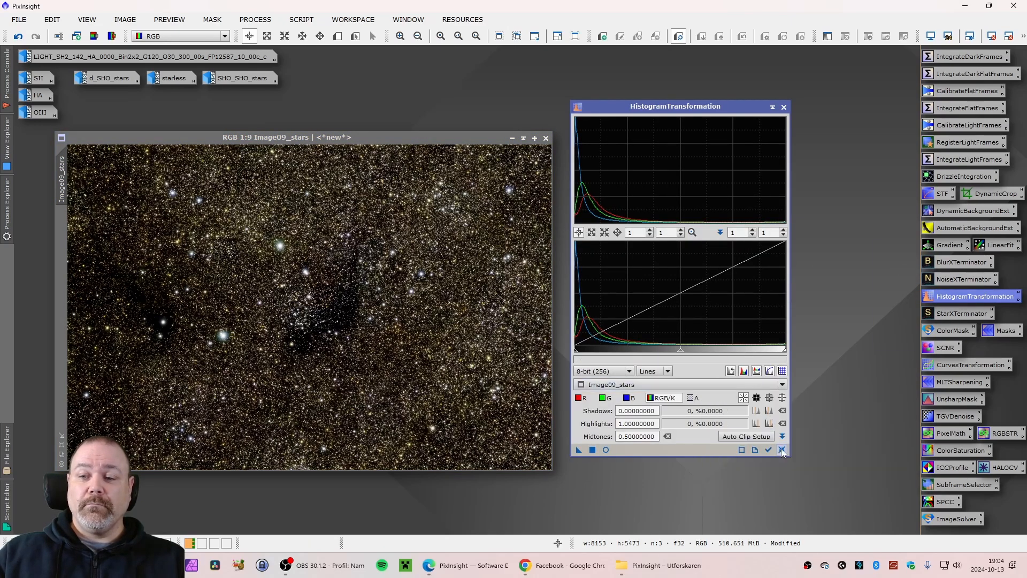
left_click(784, 108)
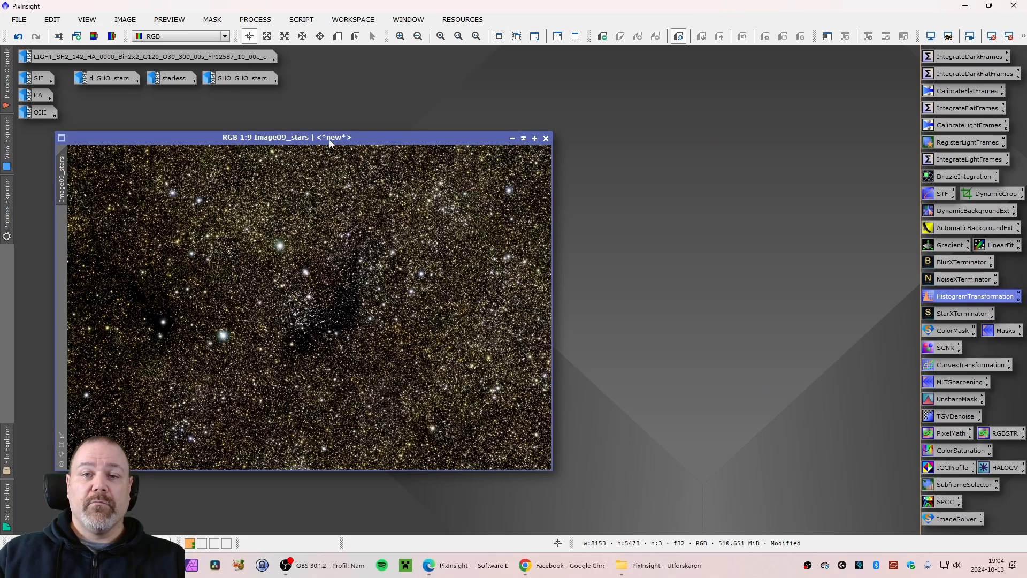
Duplicate the star image as Image09_stars_clone and iconize the original Image09_stars
left_click_drag(332, 139, 303, 143)
mouse_move(38, 200)
left_mouse_down()
mouse_move(562, 252)
mouse_move(638, 280)
left_mouse_up()
left_click(482, 142)
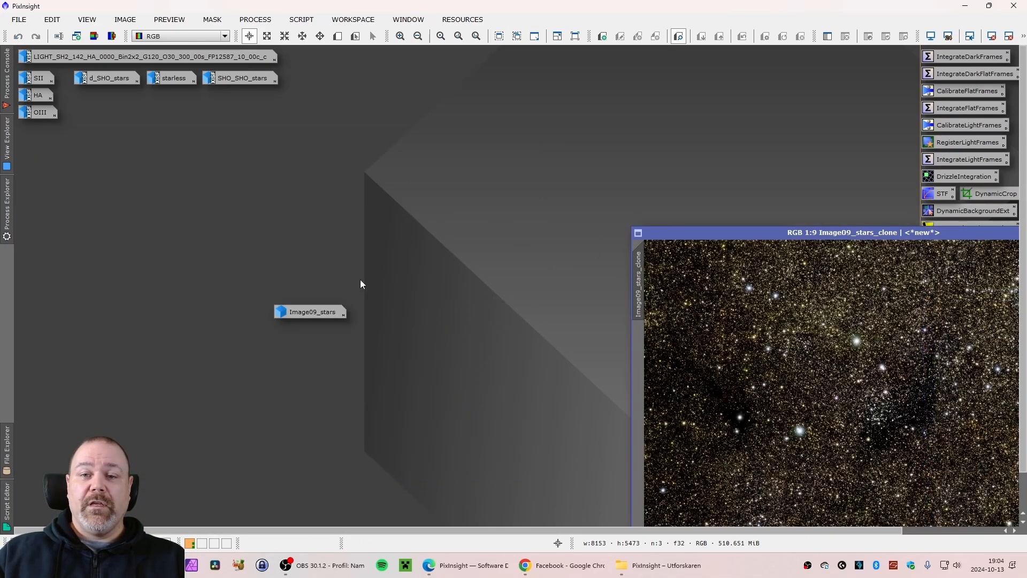
left_click_drag(320, 310, 348, 60)
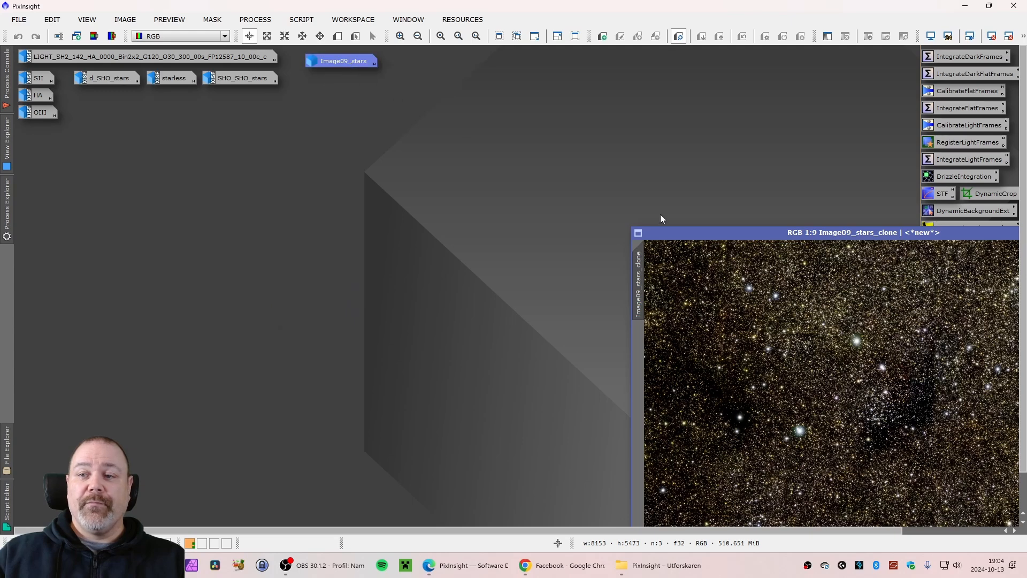
left_click_drag(707, 234, 158, 132)
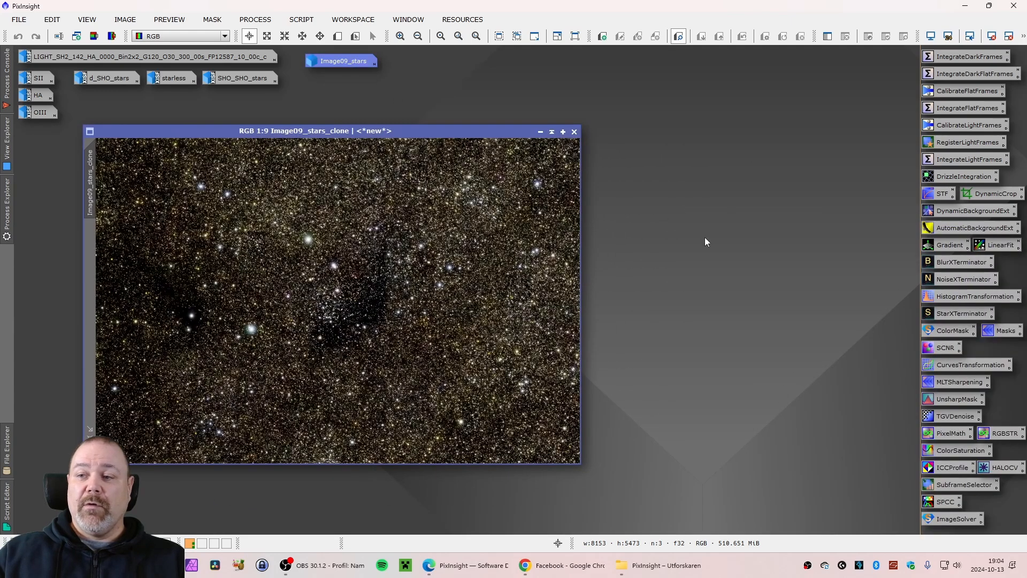
Open HistogramTransformation on Image09_stars_clone and apply a midtones balance of 0.74683544 to tone down the stars
double_click(953, 295)
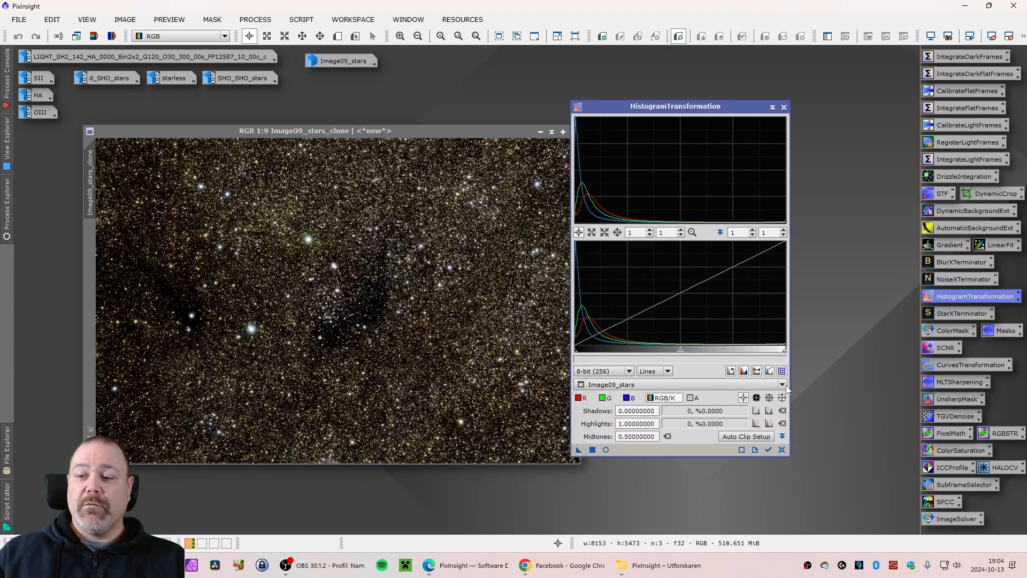
left_click(689, 385)
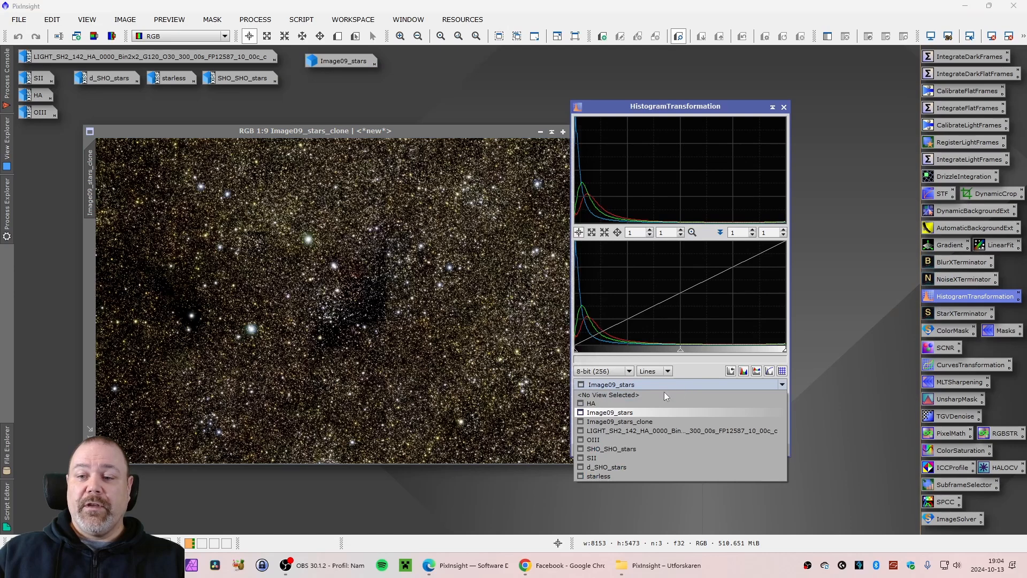
left_click(688, 421)
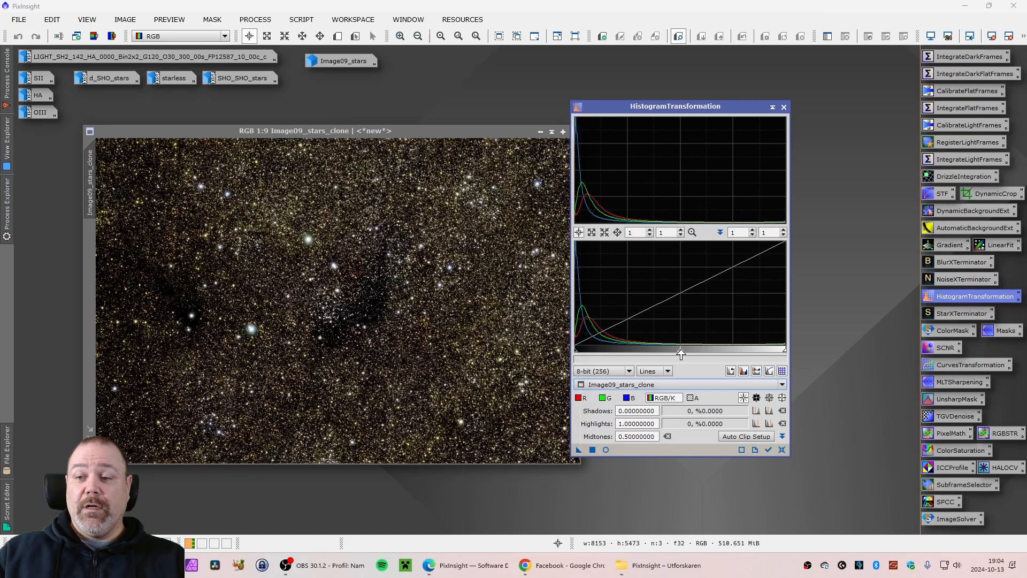
left_click_drag(680, 354, 732, 350)
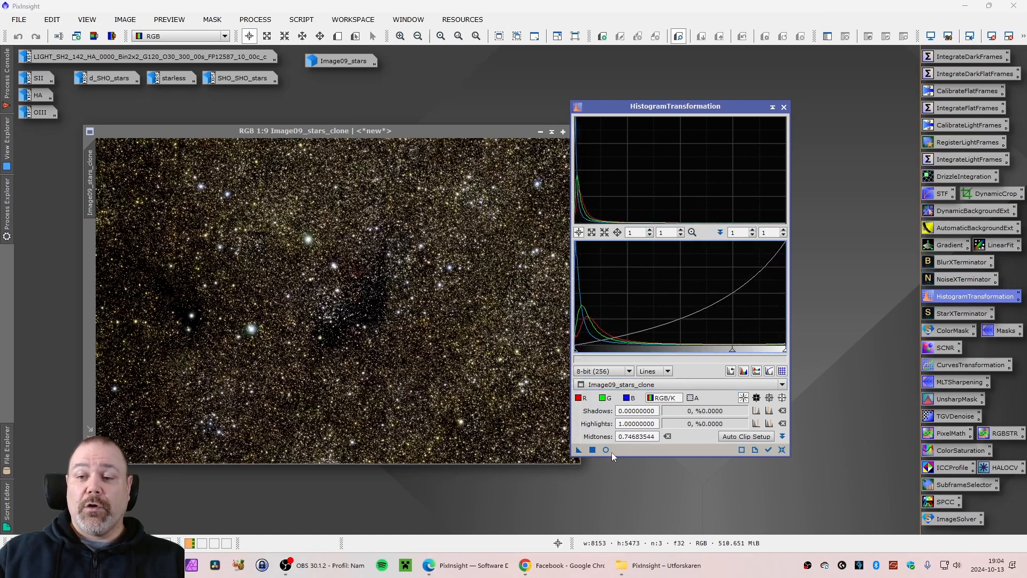
left_click(592, 449)
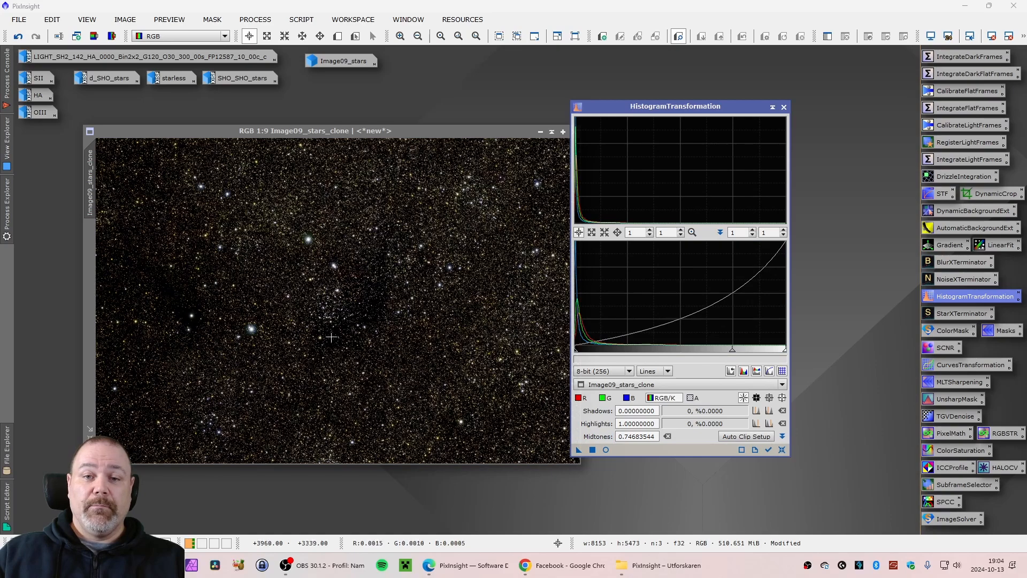
Reset the transformation and apply midtones 0.62784810 to Image09_stars_clone
left_click_drag(357, 132, 314, 141)
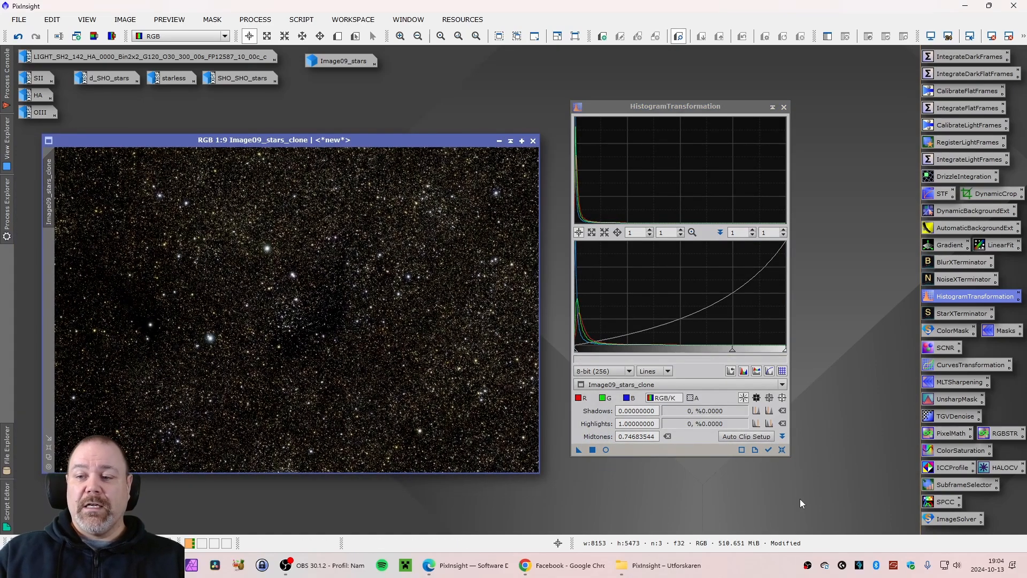
left_click(781, 450)
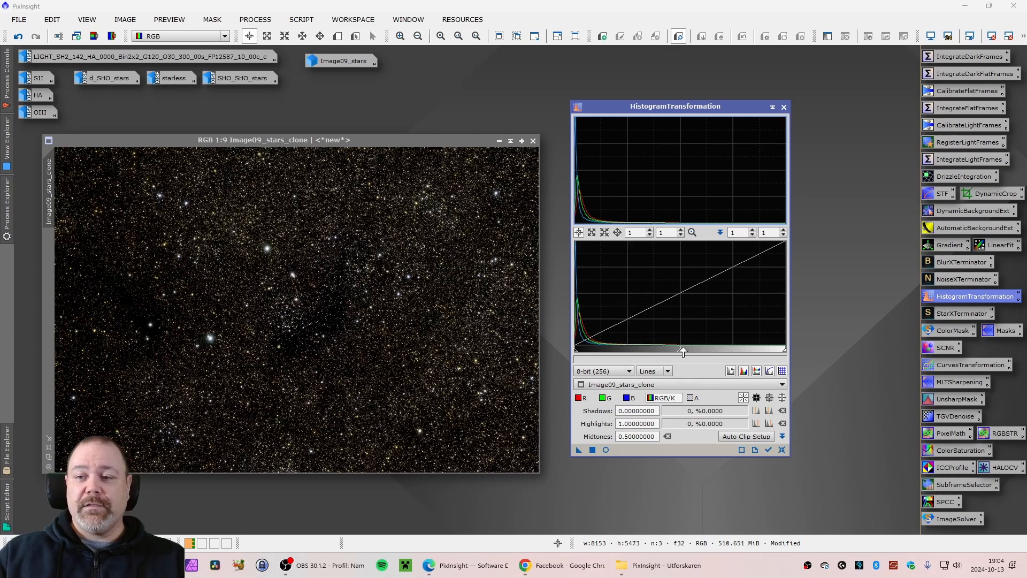
left_click_drag(679, 353, 706, 350)
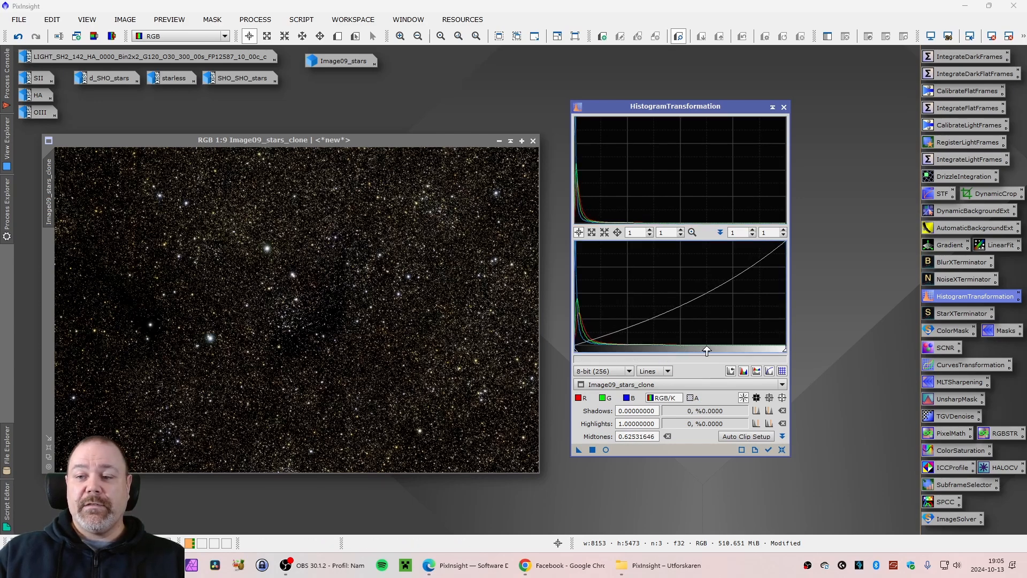
left_click(592, 451)
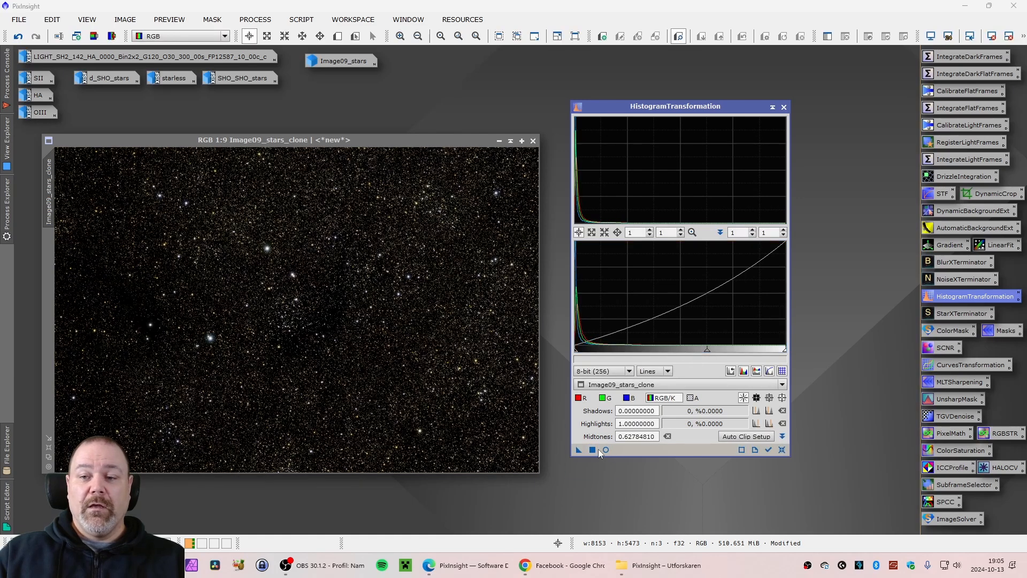
Reset the histogram, apply a midtones balance of about 0.625 to Image09_stars_clone, then reset the transformation again
left_click(782, 449)
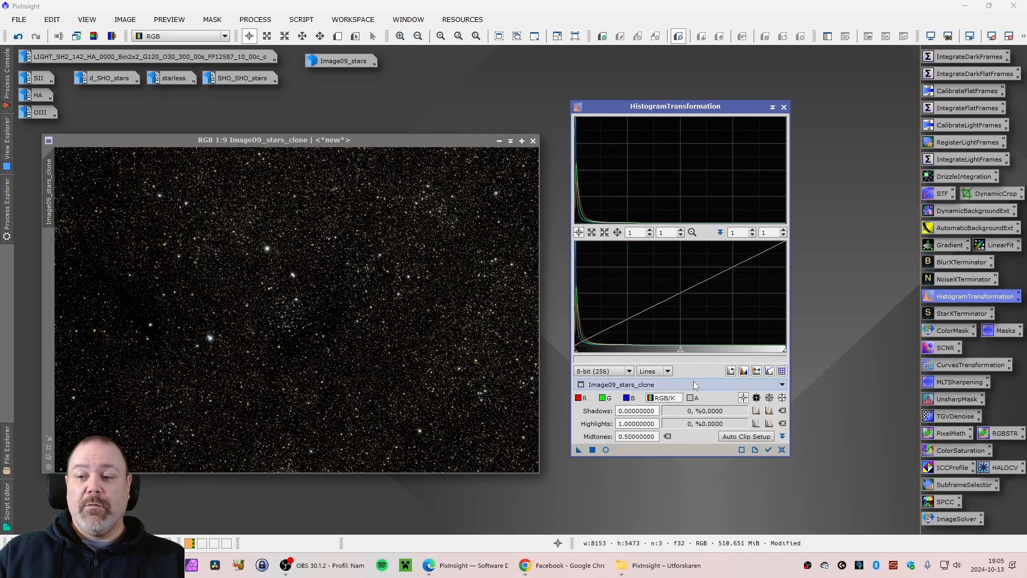
left_click_drag(680, 352, 706, 351)
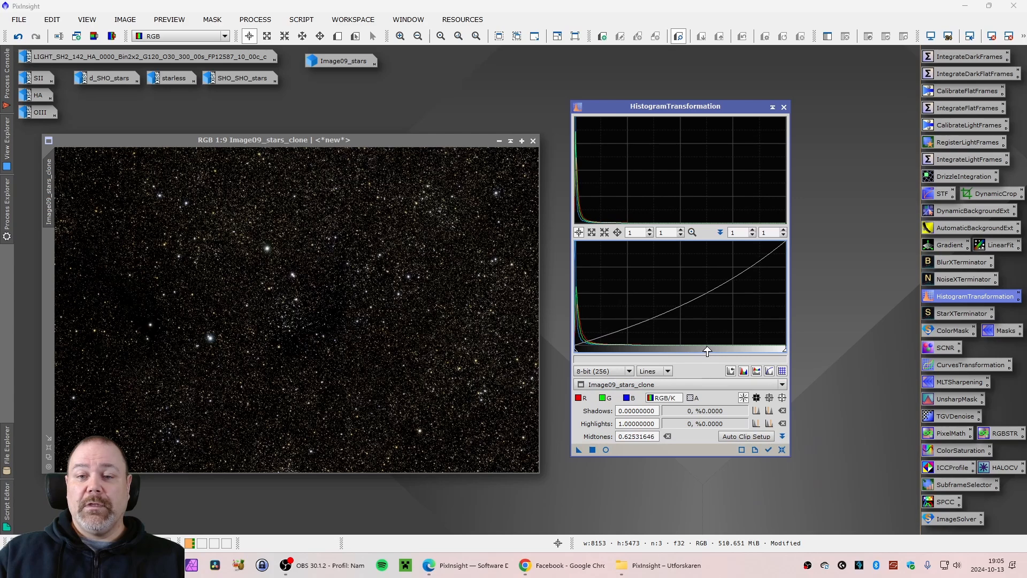
left_click(593, 449)
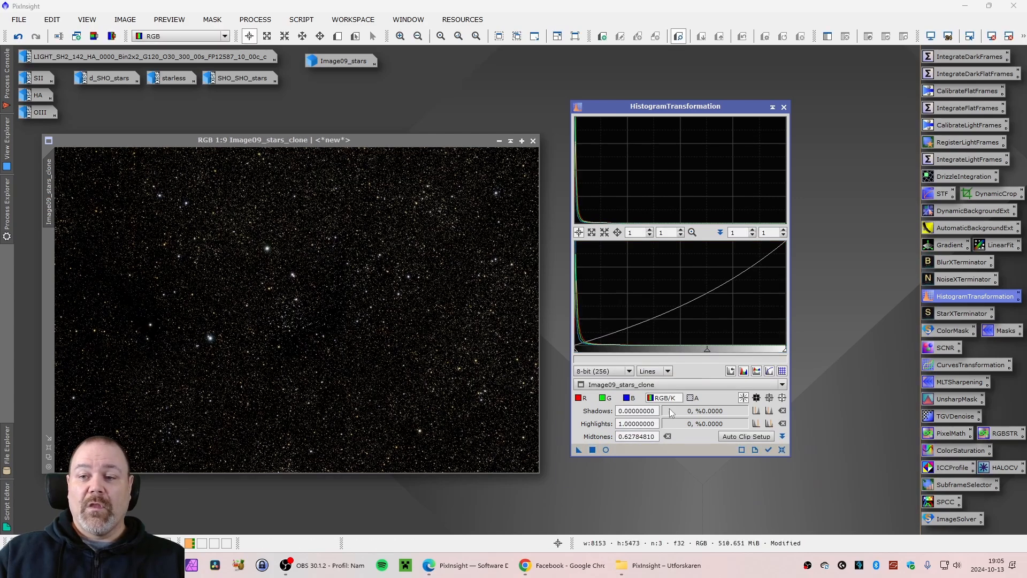
left_click(783, 449)
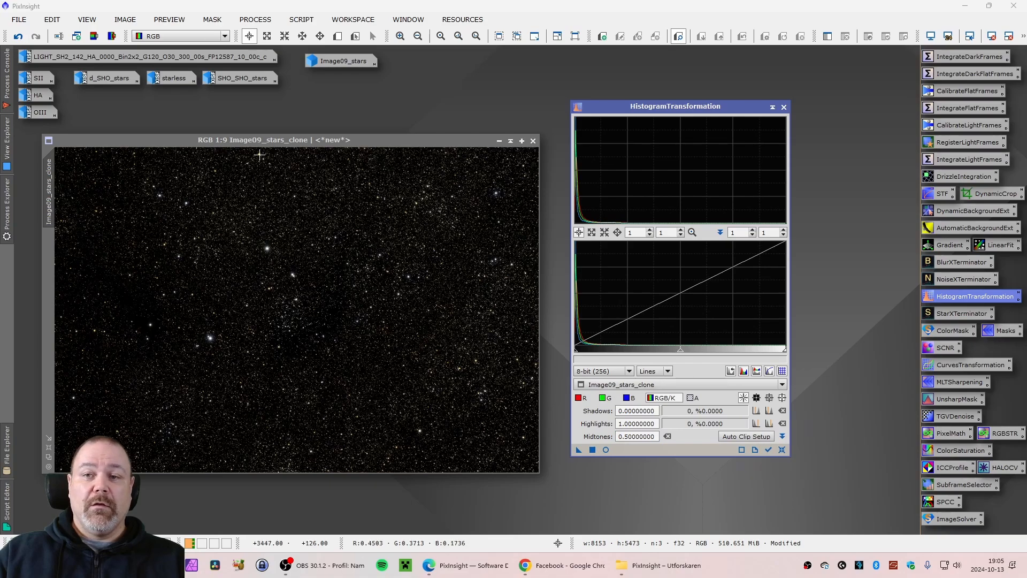
Open d_SHO_stars beside the toned clone for comparison, then iconize it again
double_click(124, 78)
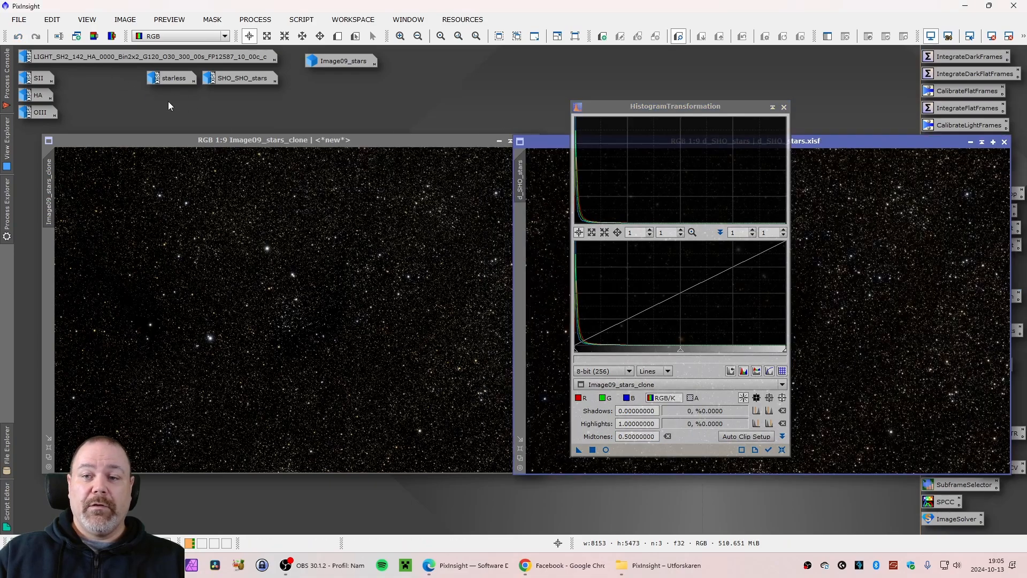
left_click_drag(877, 146, 422, 157)
left_click(514, 156)
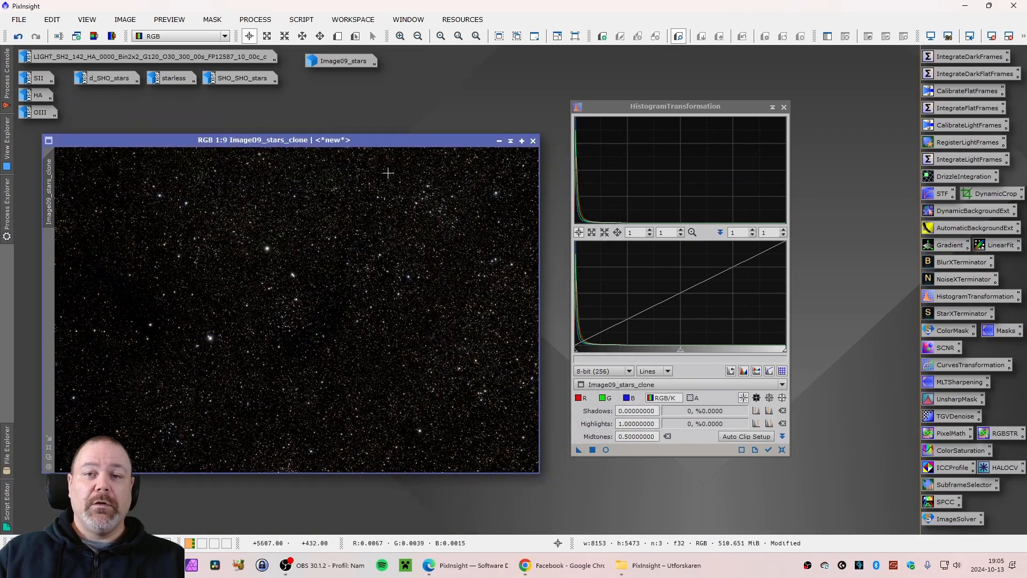
Close HistogramTransformation and rename Image09_stars_clone to stars
left_click(784, 107)
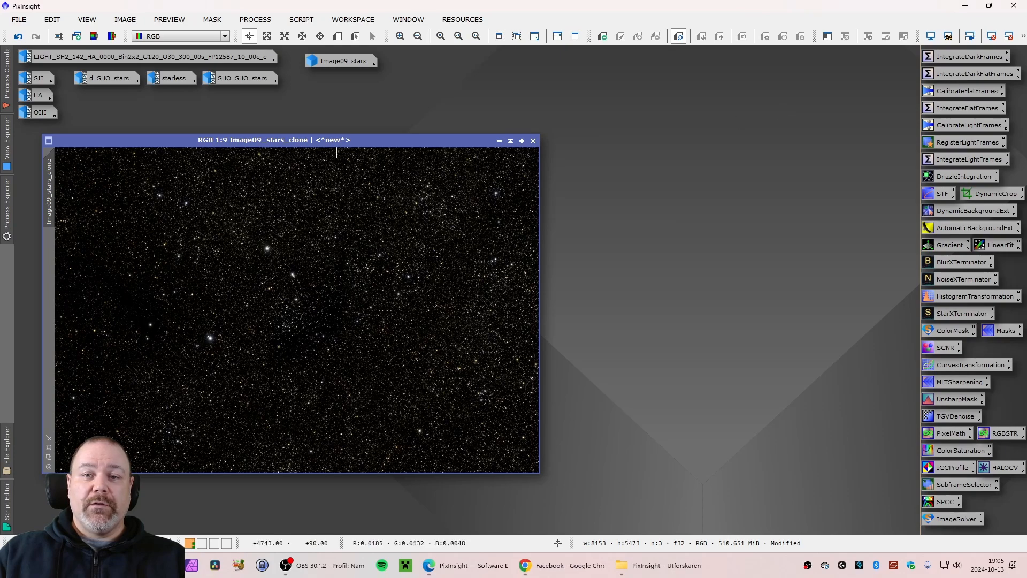
left_click_drag(328, 141, 342, 142)
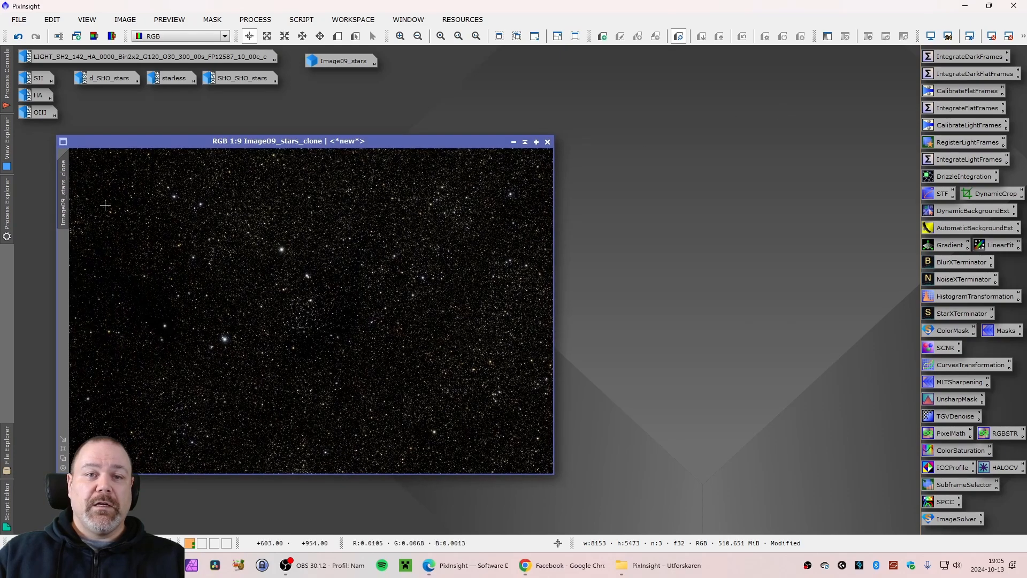
right_click(65, 206)
left_click(116, 251)
type("stars")
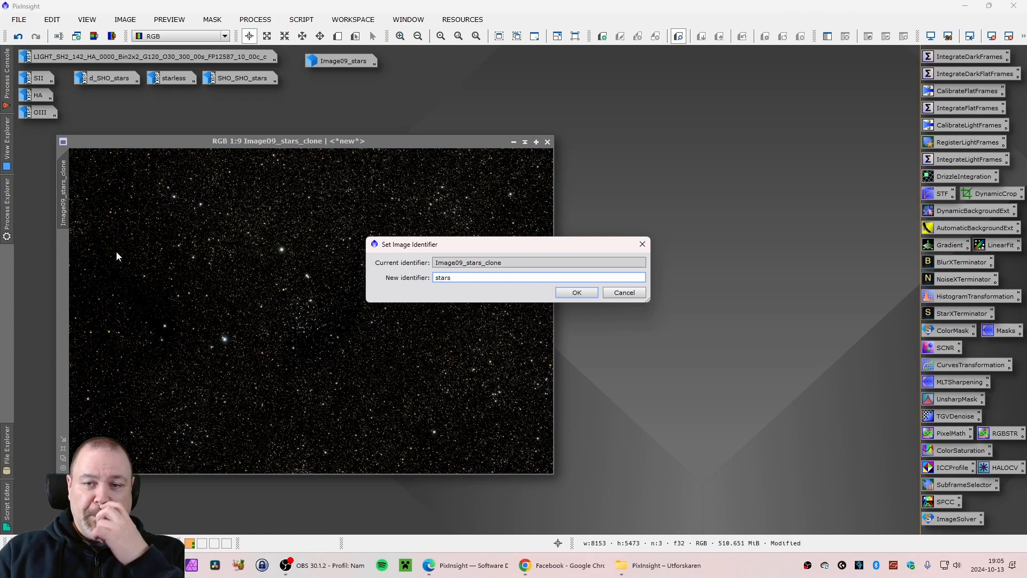
key("Return")
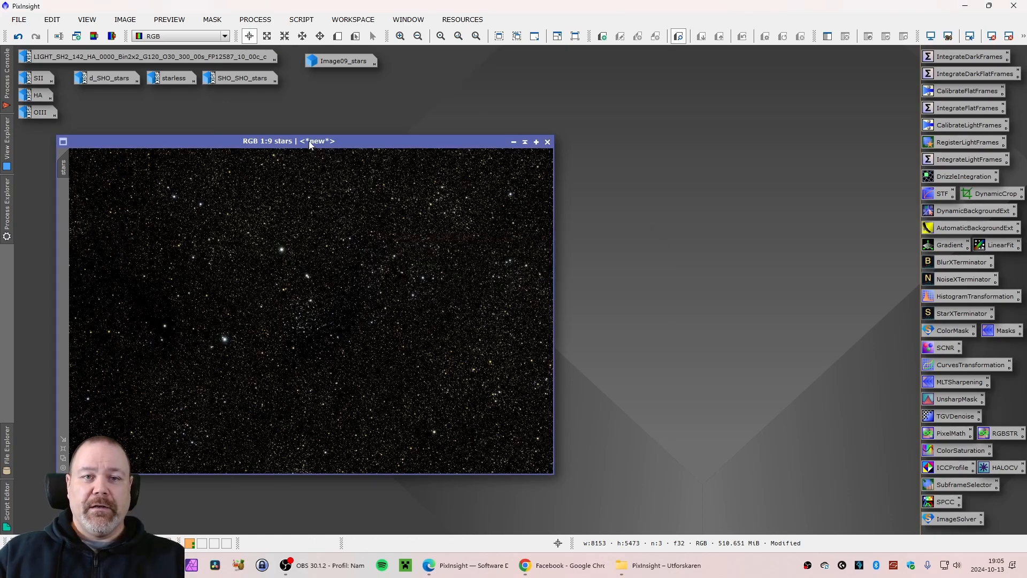
Open the starless image and combine it with stars in PixelMath using ~(~stars*~starless) as a new image
left_click_drag(309, 140, 573, 133)
double_click(176, 80)
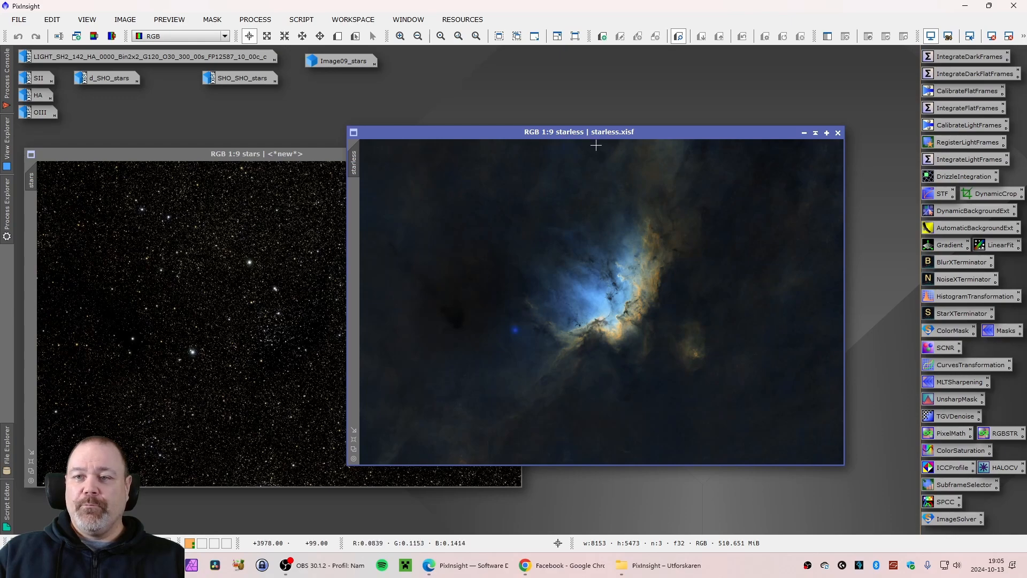
left_click_drag(600, 136, 308, 142)
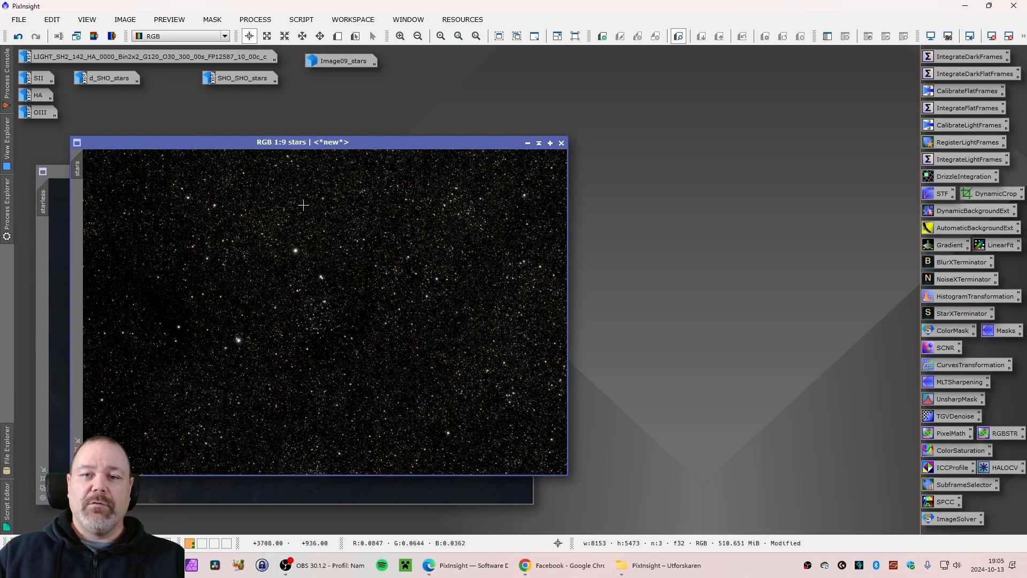
double_click(947, 437)
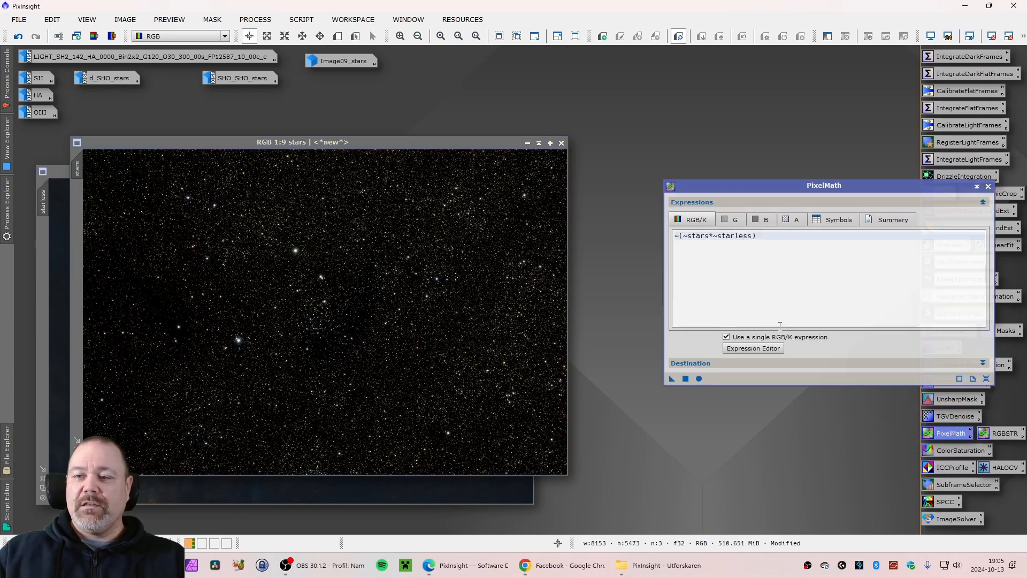
left_click_drag(747, 188, 675, 201)
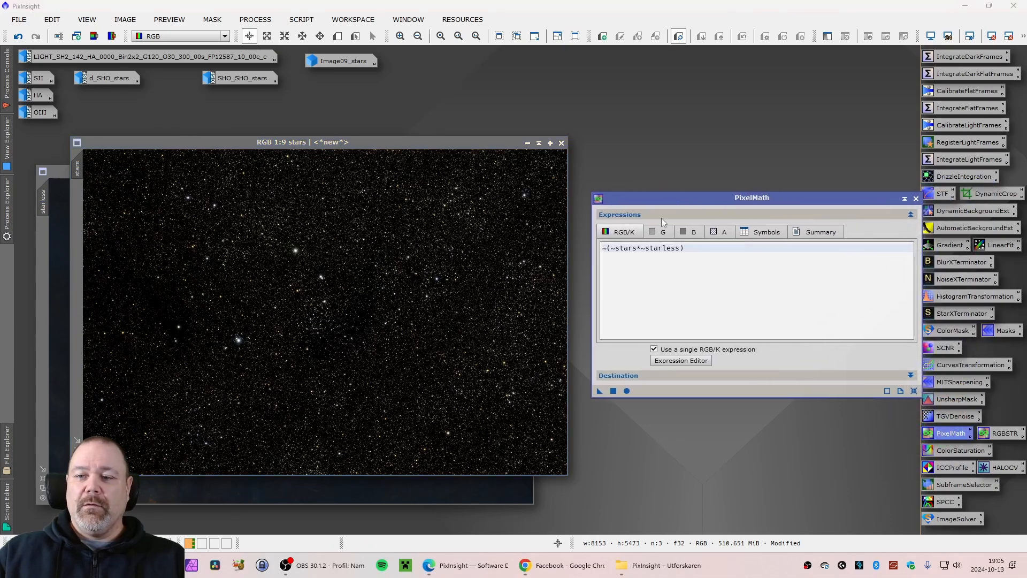
left_click(613, 391)
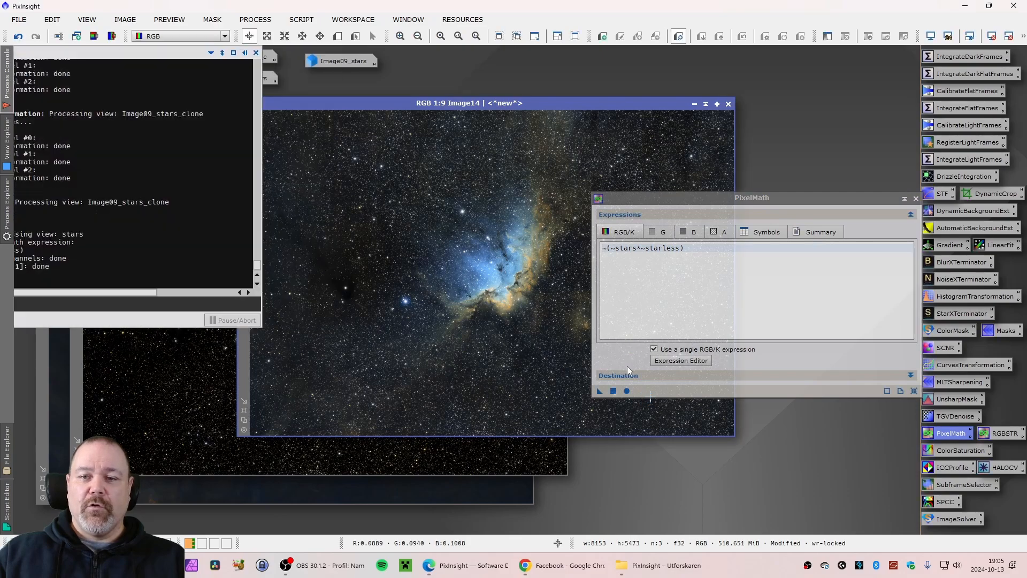
left_click(916, 199)
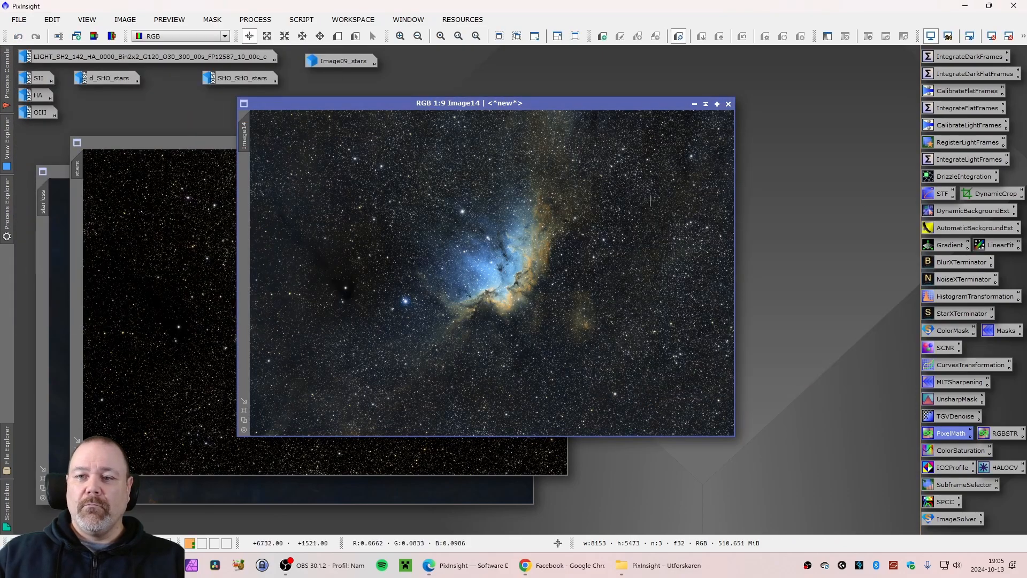
Zoom in and out of the combined Image14 to inspect the stars, then close it
left_click_drag(502, 104, 376, 117)
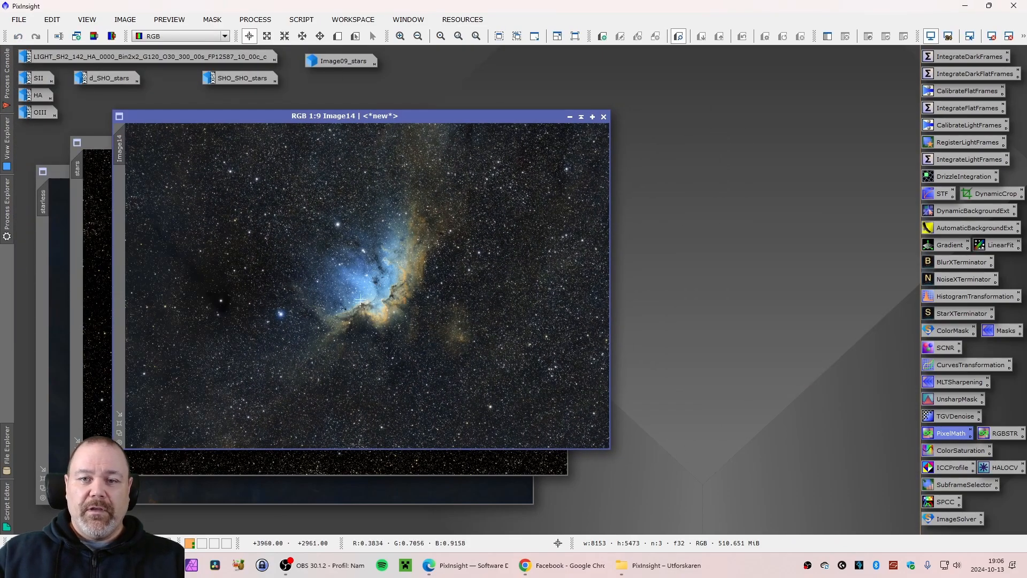
scroll(282, 296, "up", 8)
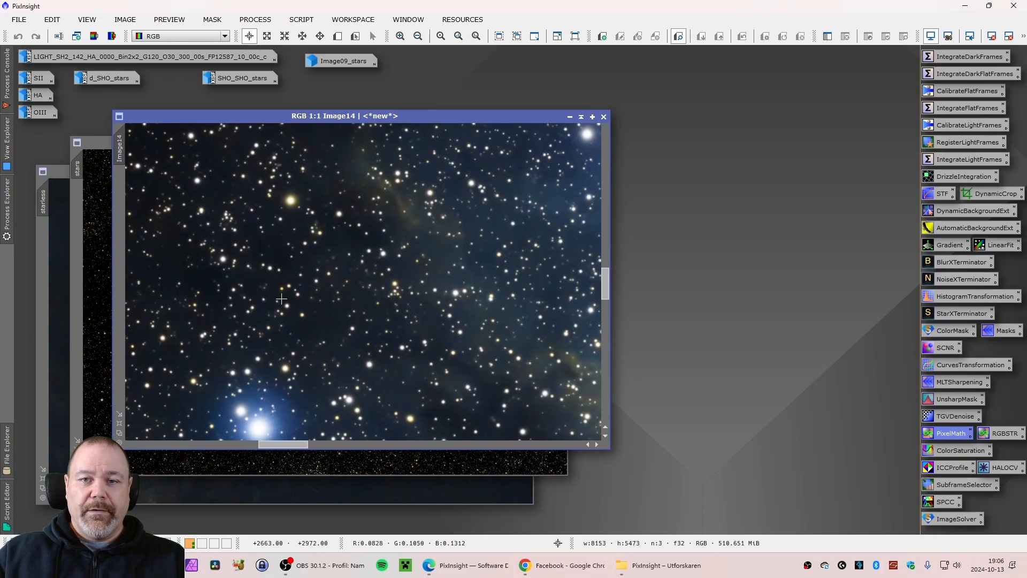
scroll(282, 298, "down", 3)
scroll(274, 353, "up", 2)
scroll(274, 363, "down", 2)
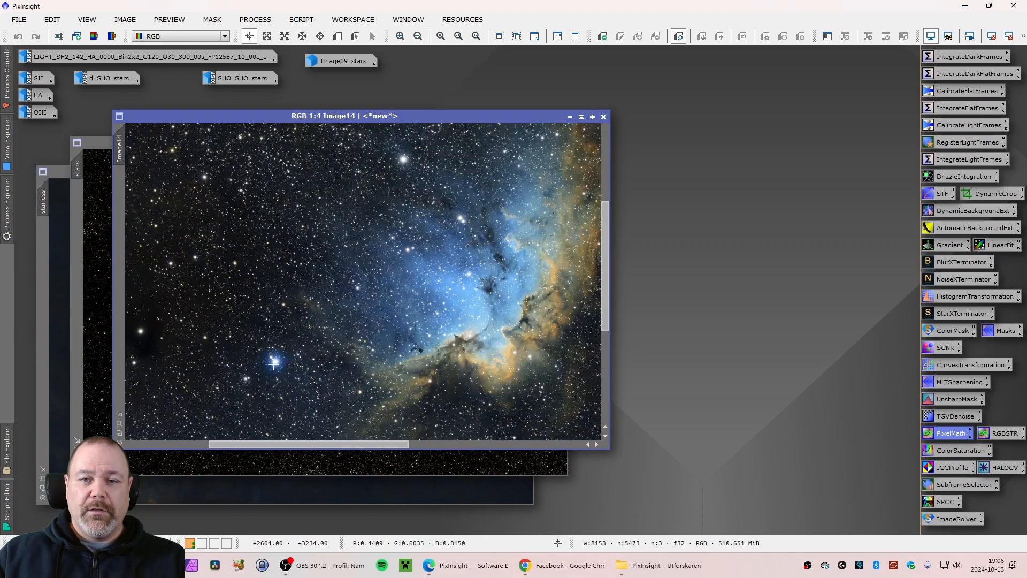
scroll(378, 194, "up", 3)
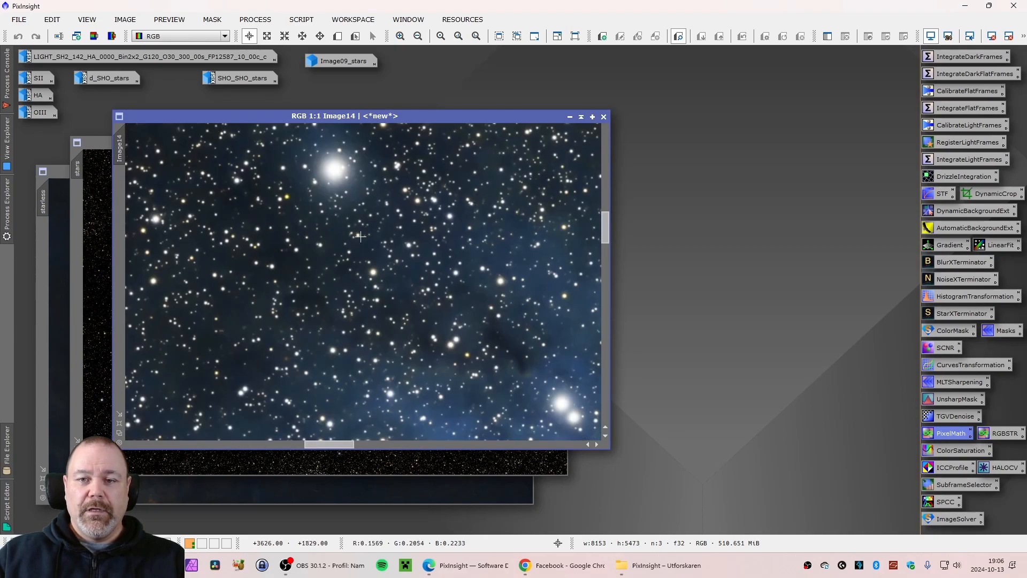
scroll(360, 237, "down", 8)
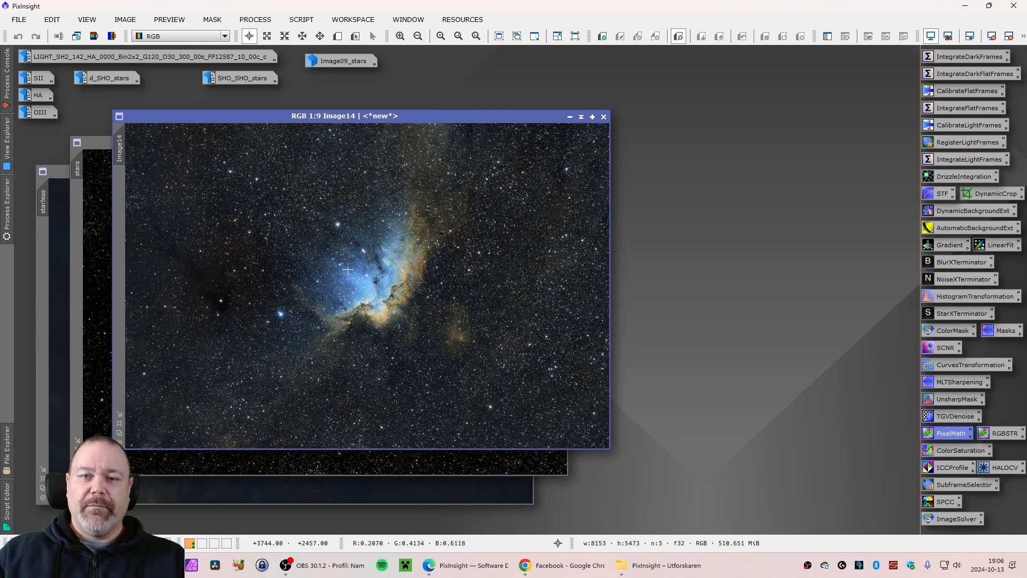
left_click_drag(395, 117, 448, 117)
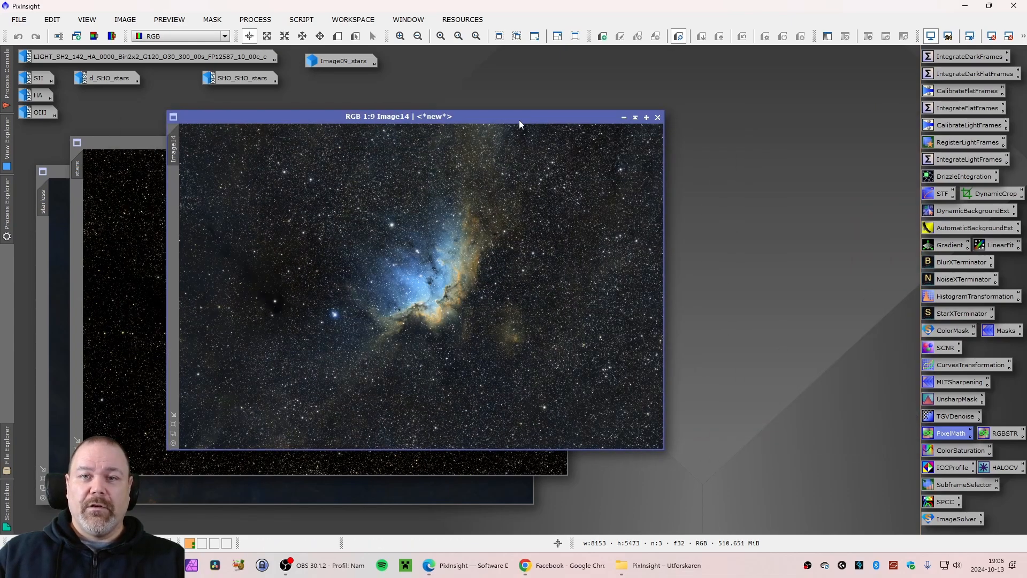
left_click(658, 117)
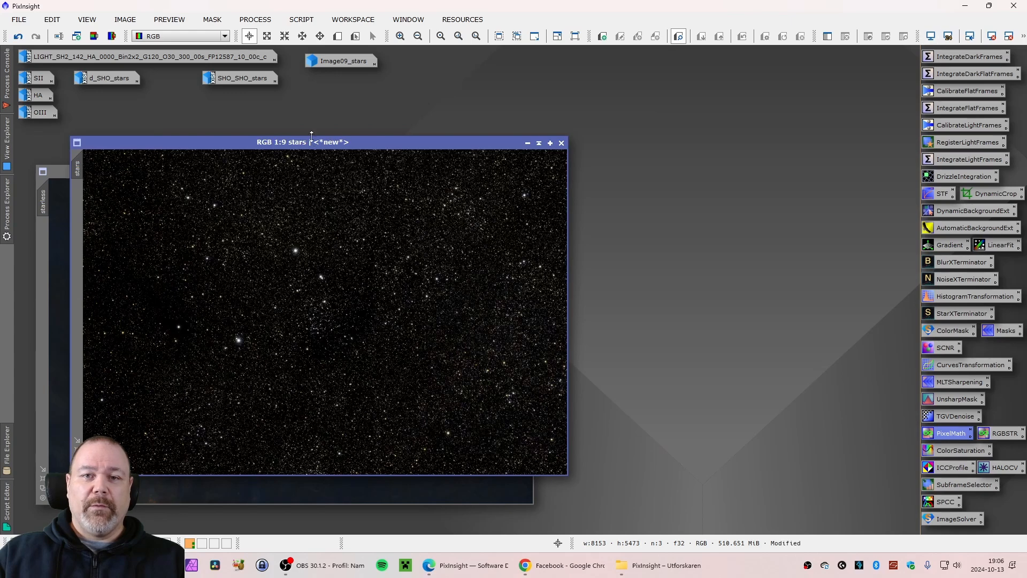
Apply HistogramTransformation to stars with a midtones balance of about 0.625 to dim the stars further
left_click_drag(313, 142, 297, 133)
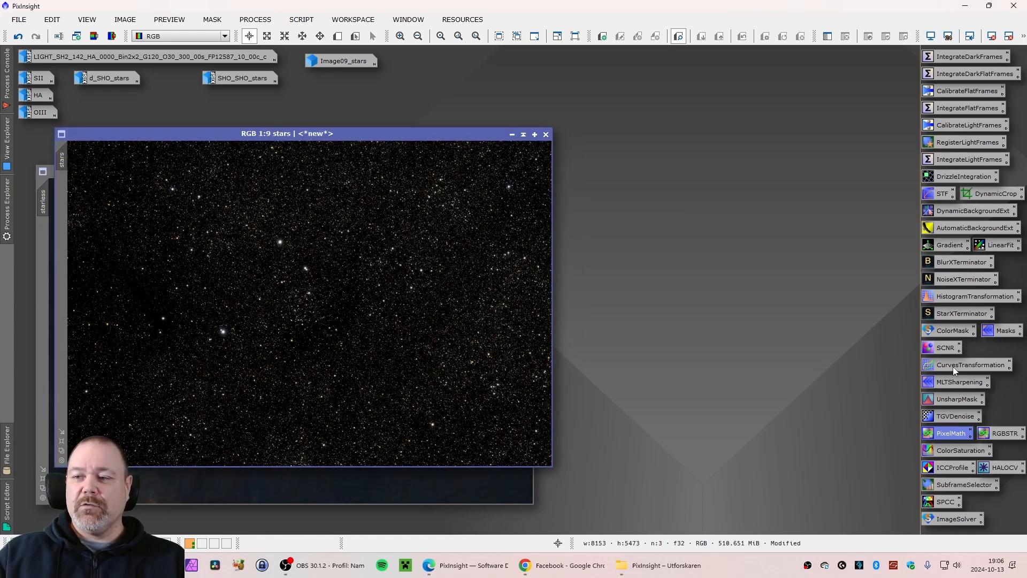
left_click(950, 298)
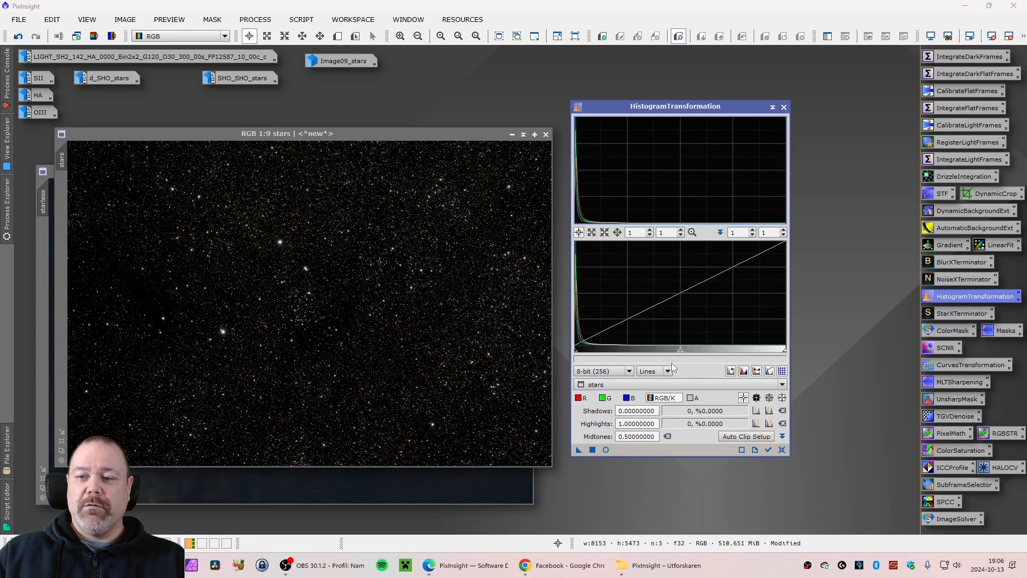
left_click_drag(680, 353, 706, 354)
left_click(593, 450)
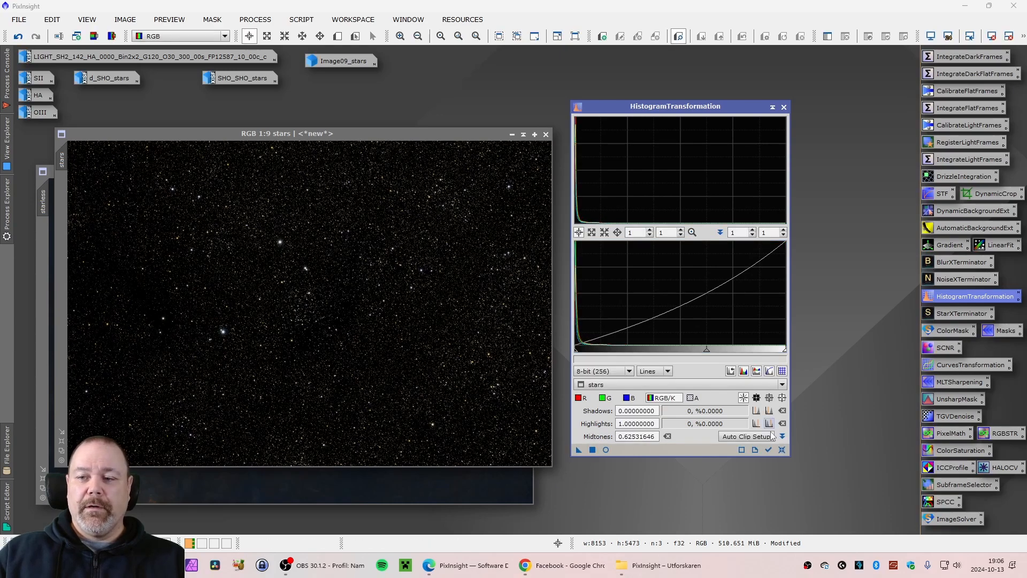
mouse_move(706, 350)
left_mouse_down()
mouse_move(684, 353)
mouse_move(706, 352)
left_mouse_up()
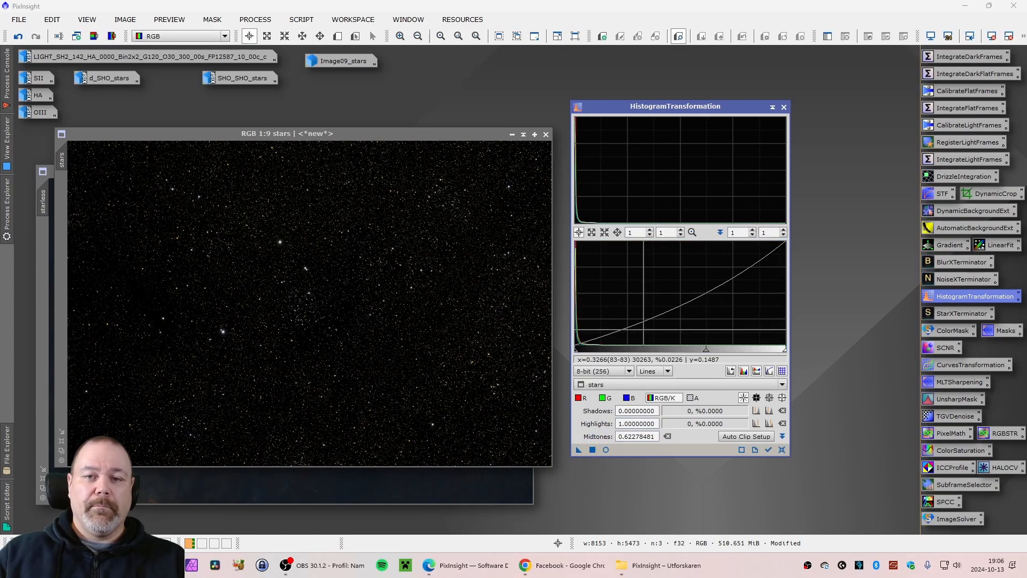
left_click(784, 108)
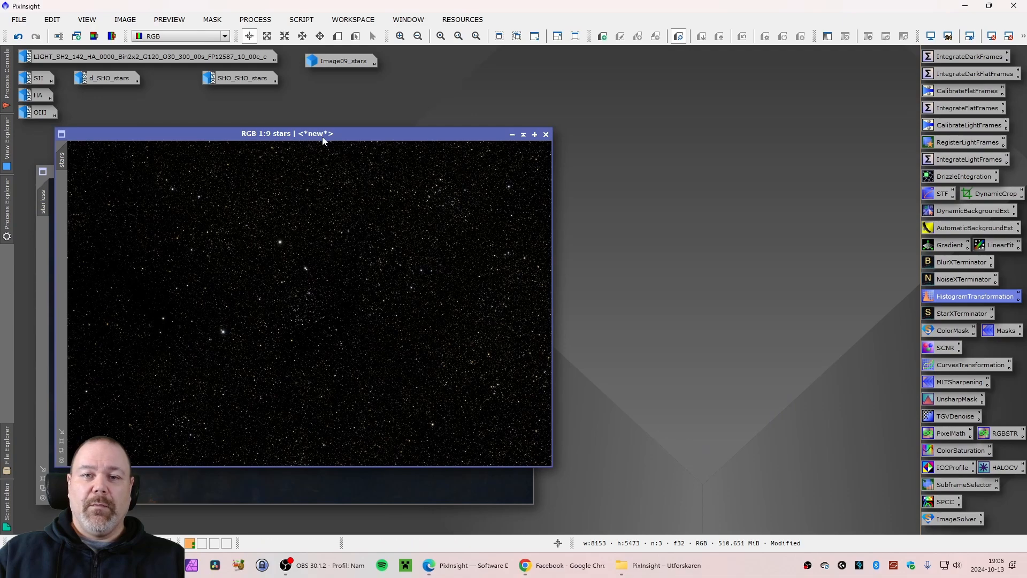
Recombine stars and starless in PixelMath with ~(~stars*~starless) into a new image
left_click_drag(321, 135, 343, 134)
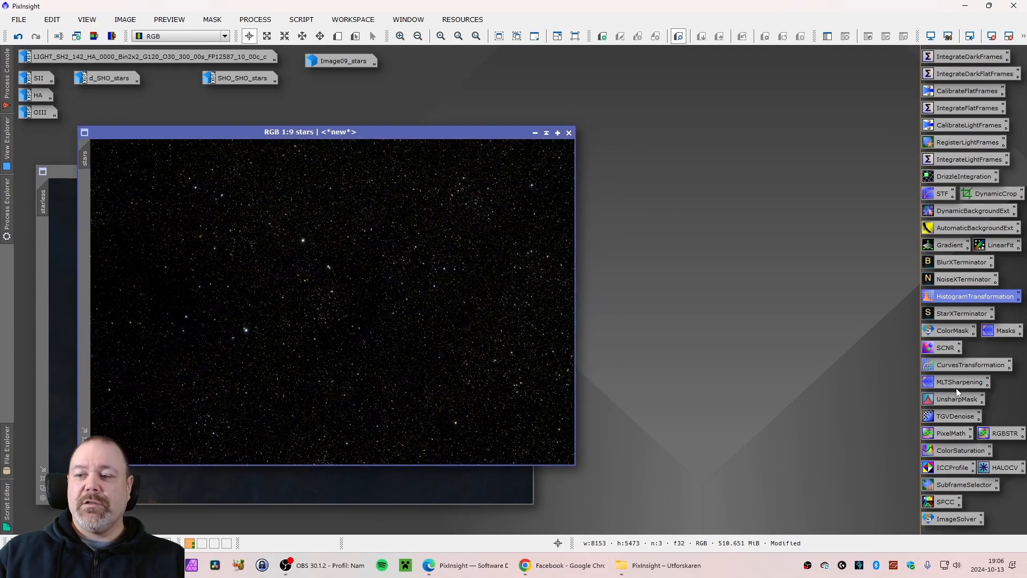
double_click(942, 431)
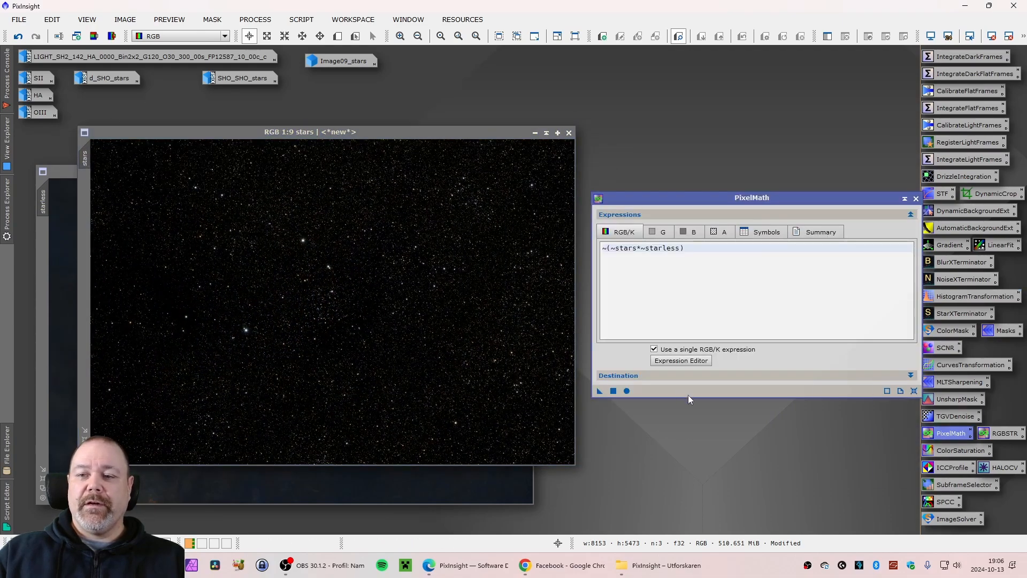
left_click(626, 391)
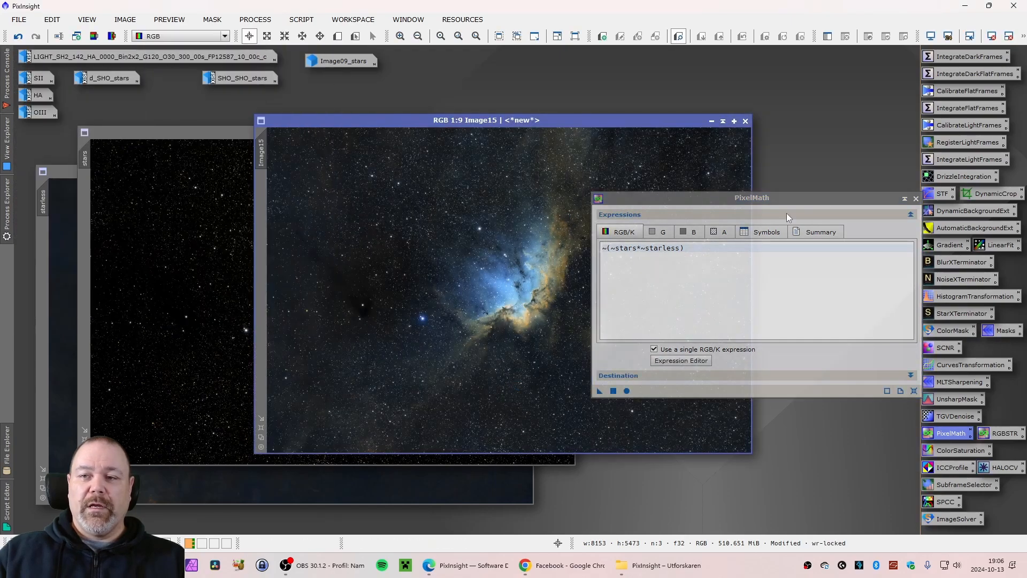
left_click(915, 198)
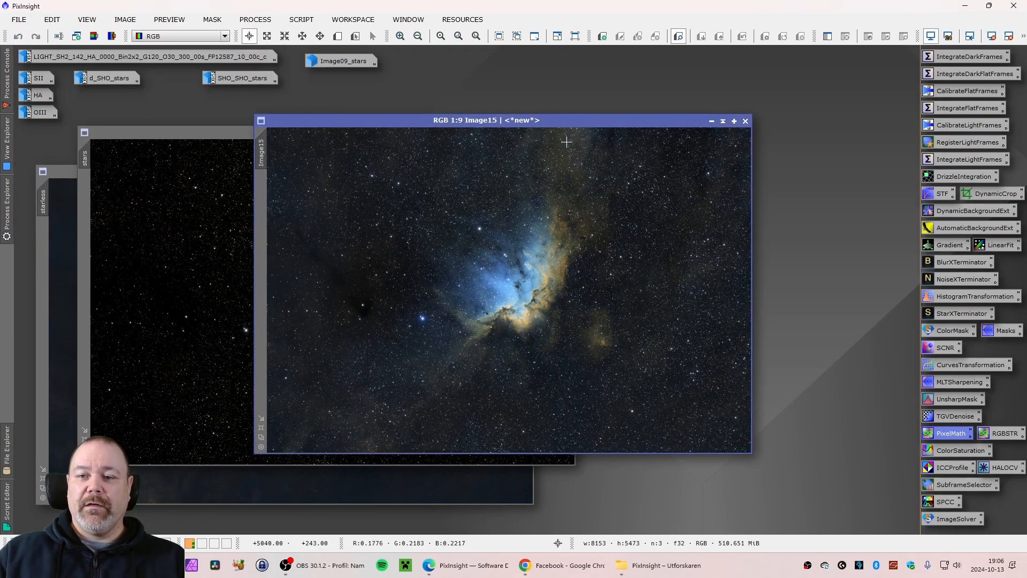
Zoom into the new Image15 to inspect the recombined stars, then iconize the stars image
scroll(573, 229, "up", 7)
scroll(481, 188, "up", 2)
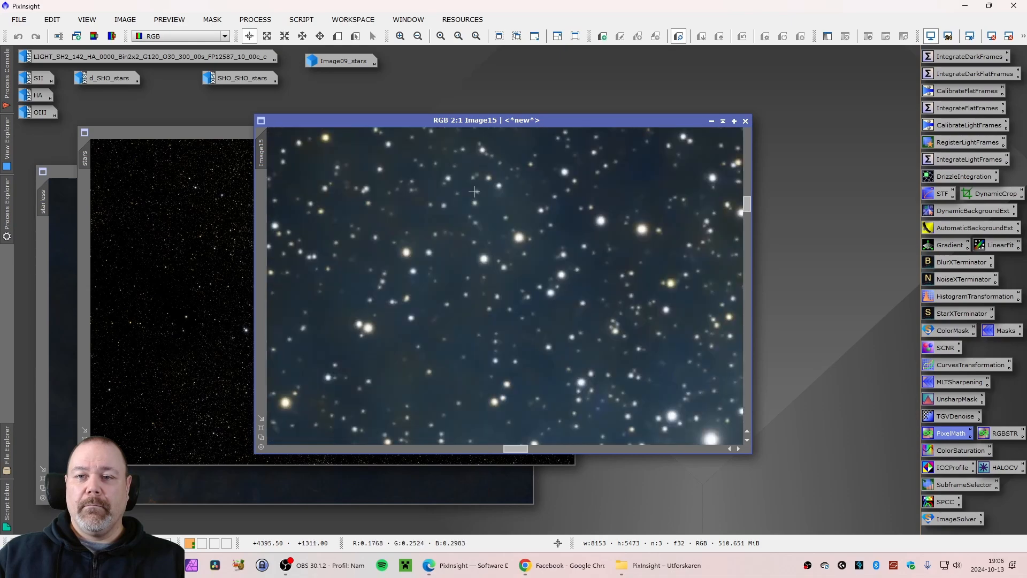
scroll(473, 191, "down", 11)
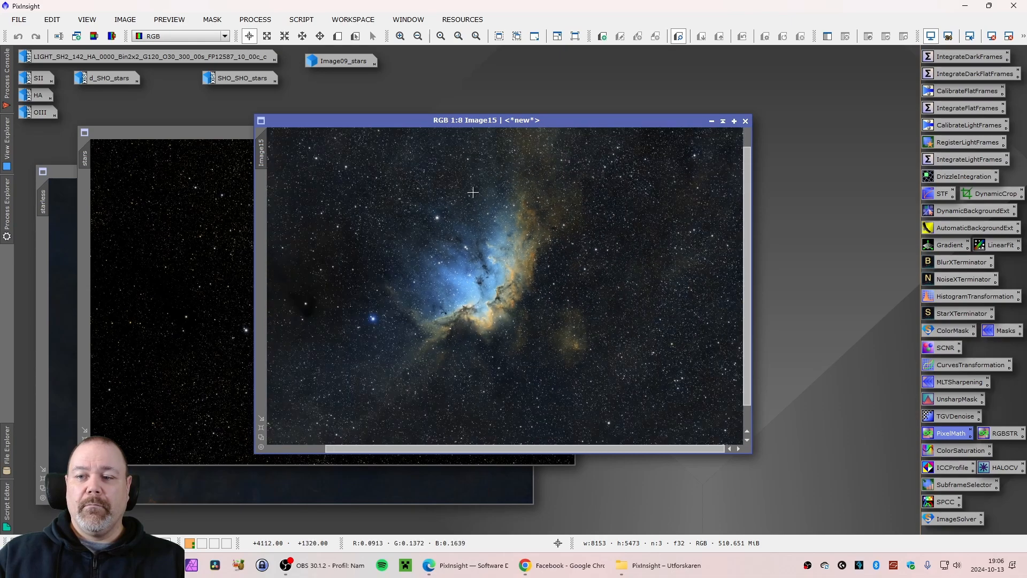
scroll(472, 192, "up", 1)
left_click_drag(498, 122, 339, 183)
left_click(534, 133)
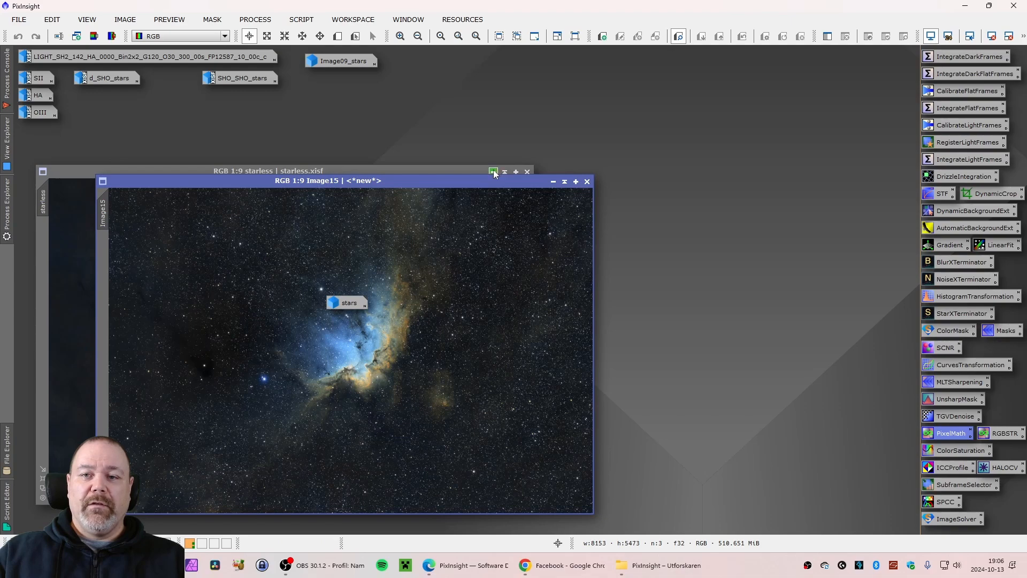
Iconize the starless image and rearrange the stars icon and the Image15 window
left_click(494, 172)
left_click_drag(354, 303, 170, 100)
left_click_drag(256, 188, 175, 145)
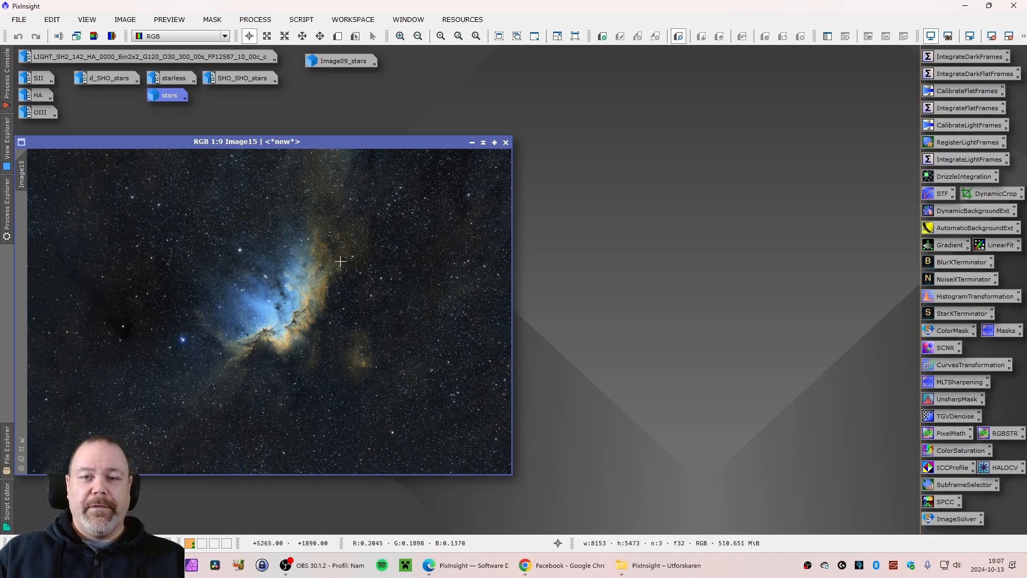
Zoom in and out around Image15 to inspect the recombined stars and nebula
scroll(323, 270, "up", 5)
scroll(103, 245, "up", 5)
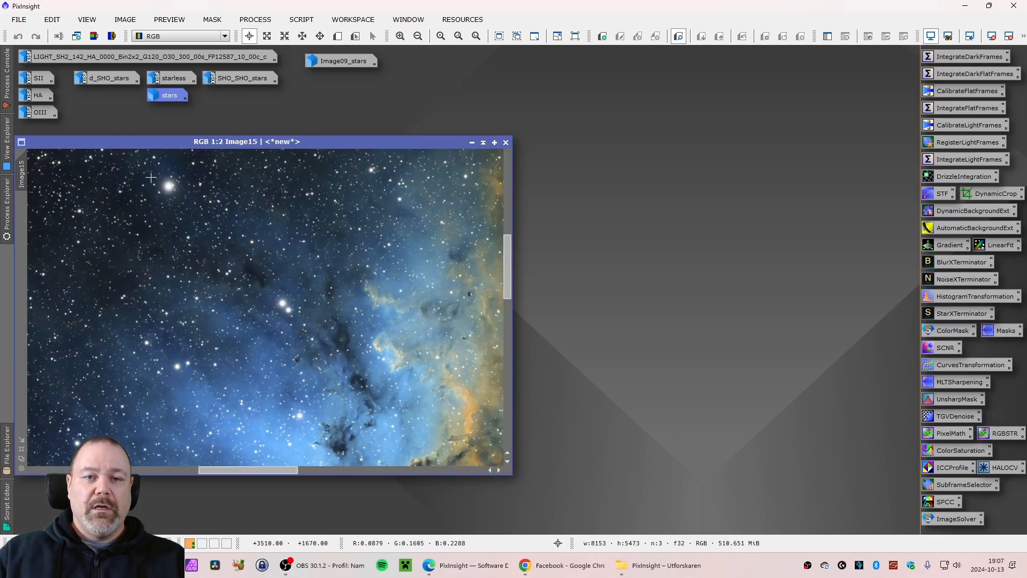
scroll(99, 290, "down", 8)
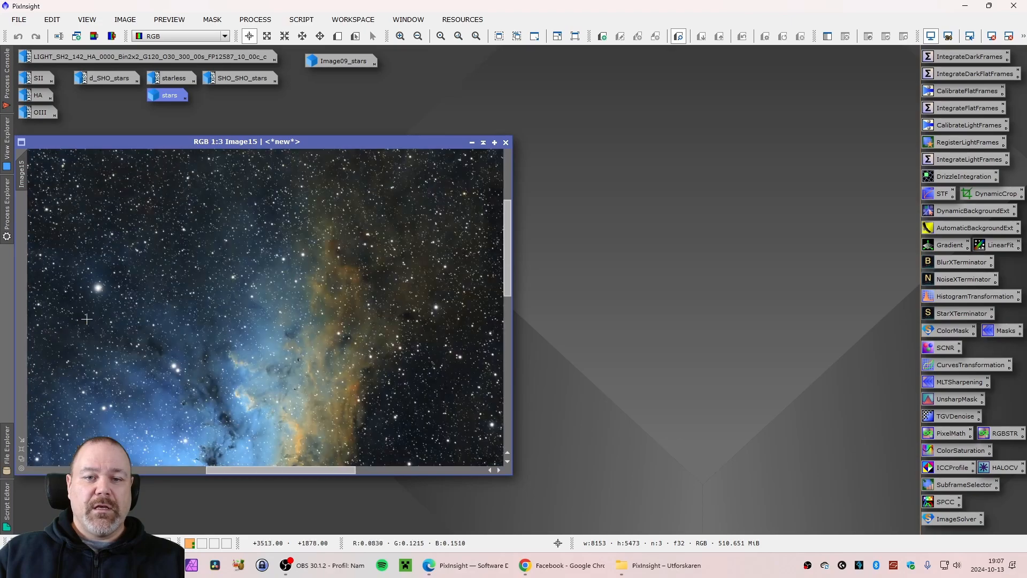
scroll(123, 363, "up", 8)
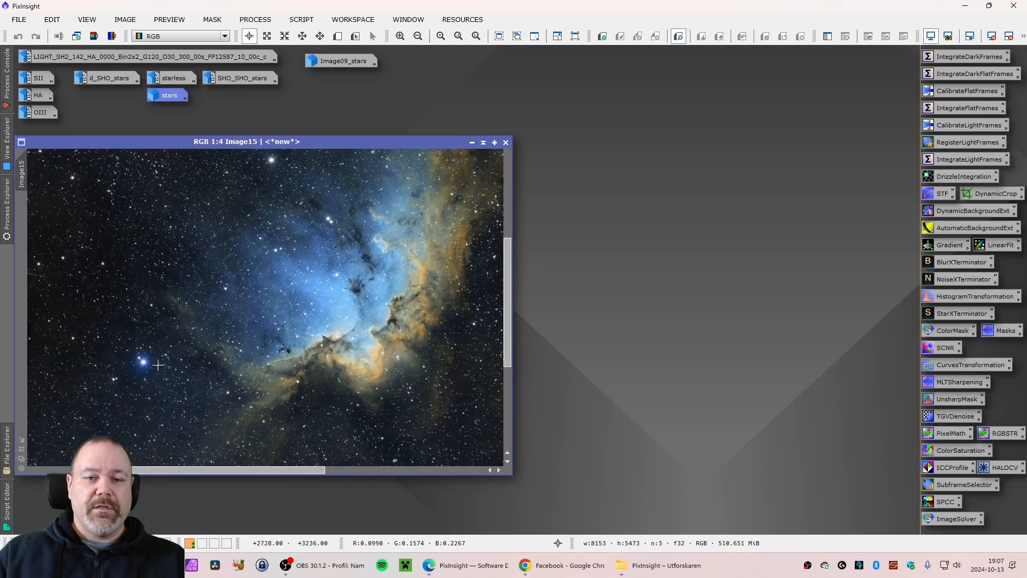
scroll(88, 357, "down", 1)
scroll(88, 355, "down", 6)
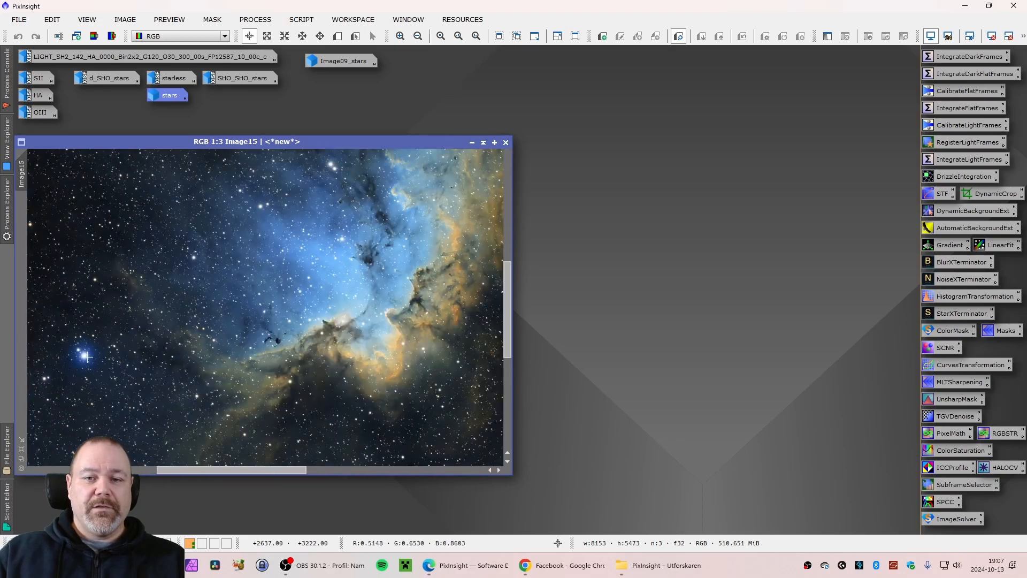
scroll(295, 330, "up", 7)
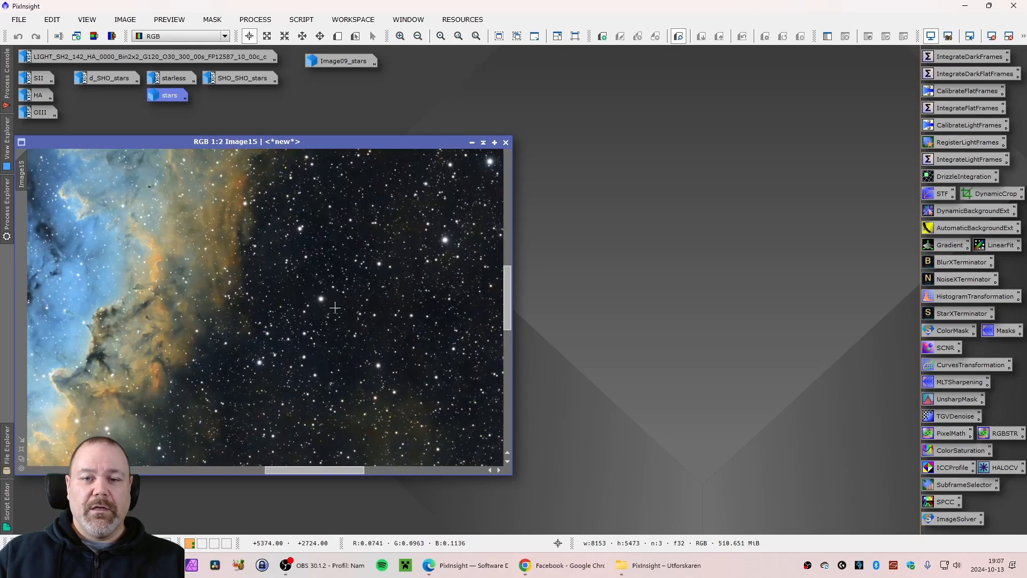
scroll(289, 308, "down", 9)
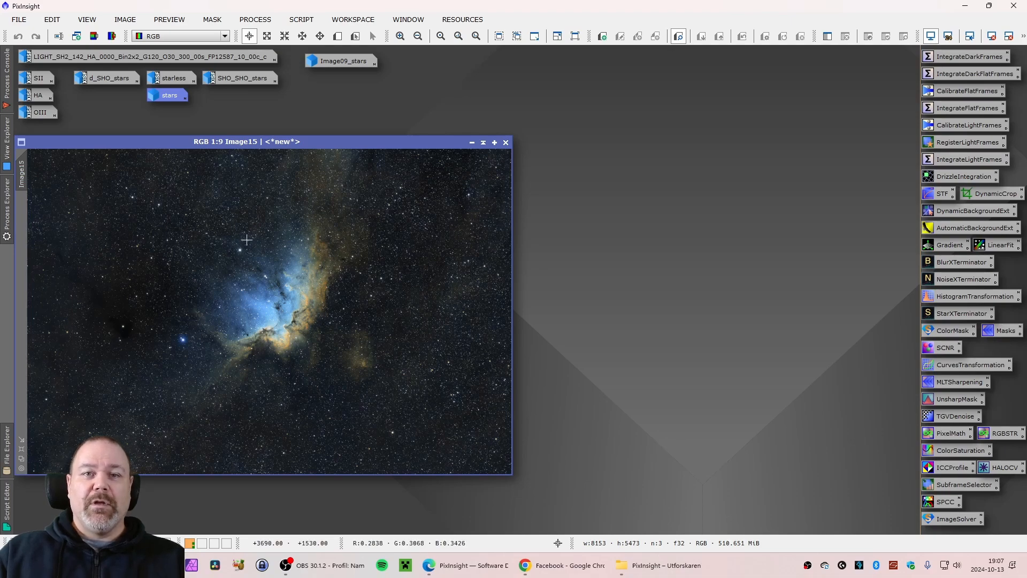
Open SHO_SHO_stars beside Image15 and zoom into it to compare the stars
double_click(233, 77)
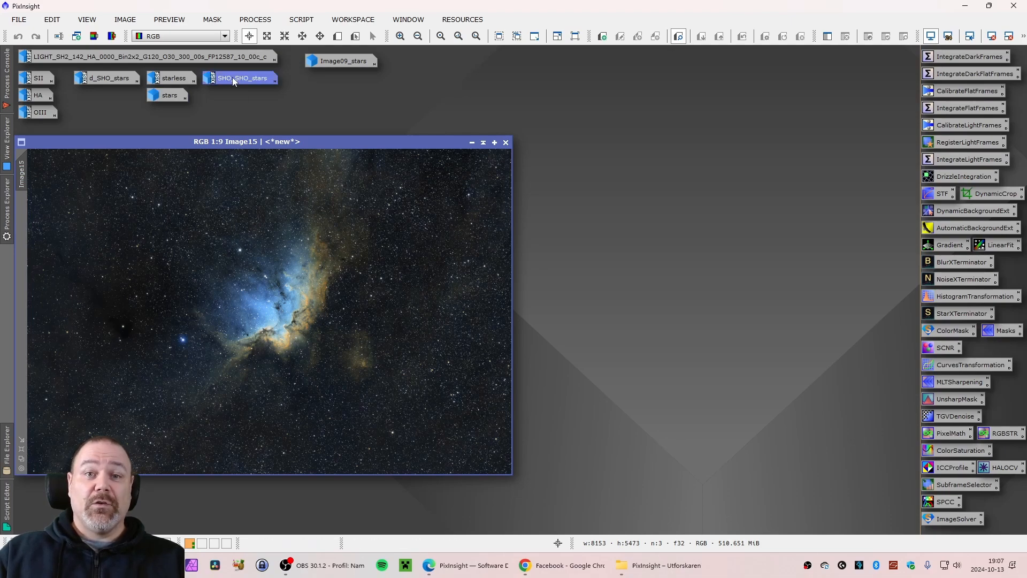
left_click_drag(250, 173, 630, 142)
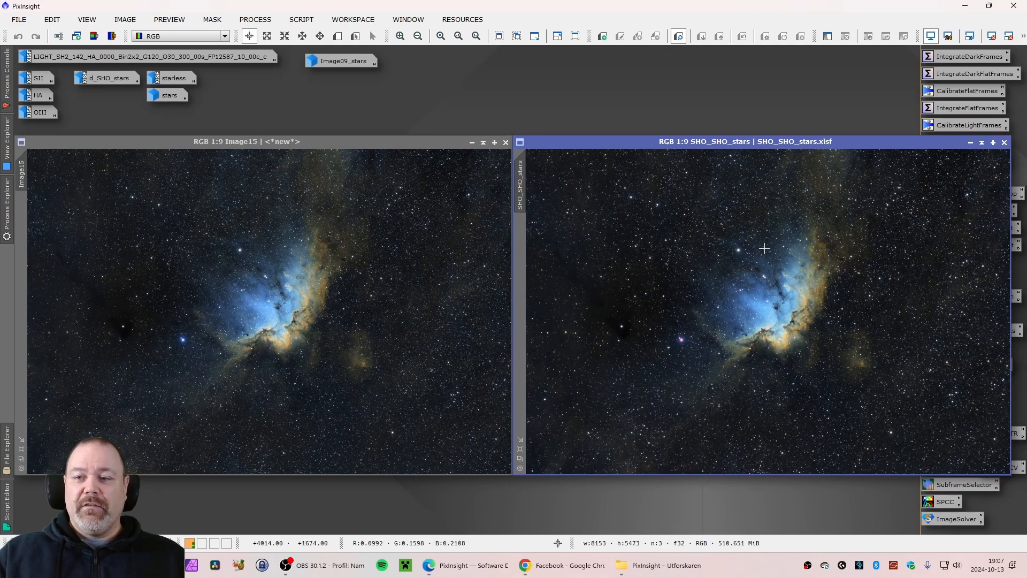
scroll(677, 335, "down", 1)
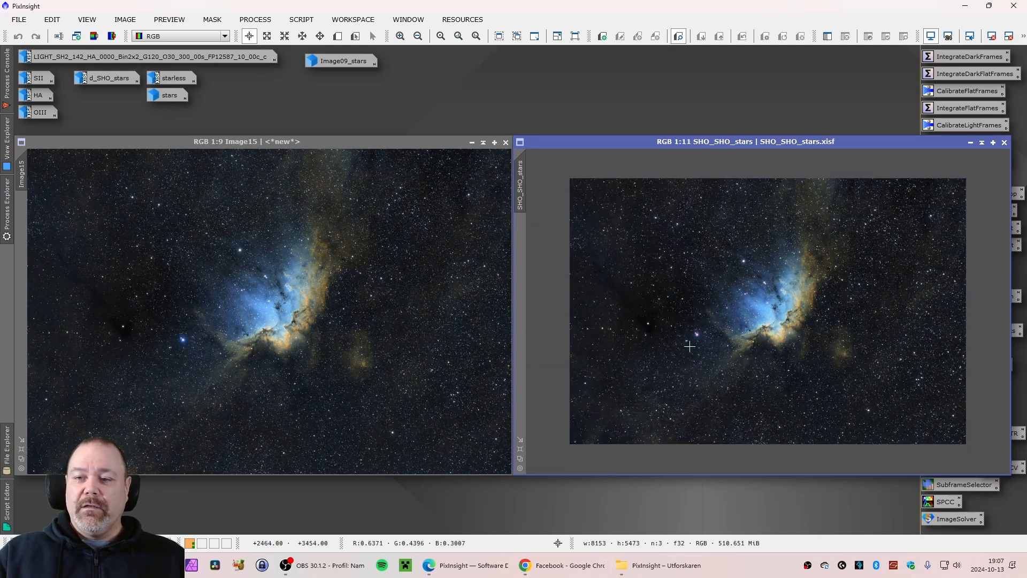
scroll(696, 341, "up", 9)
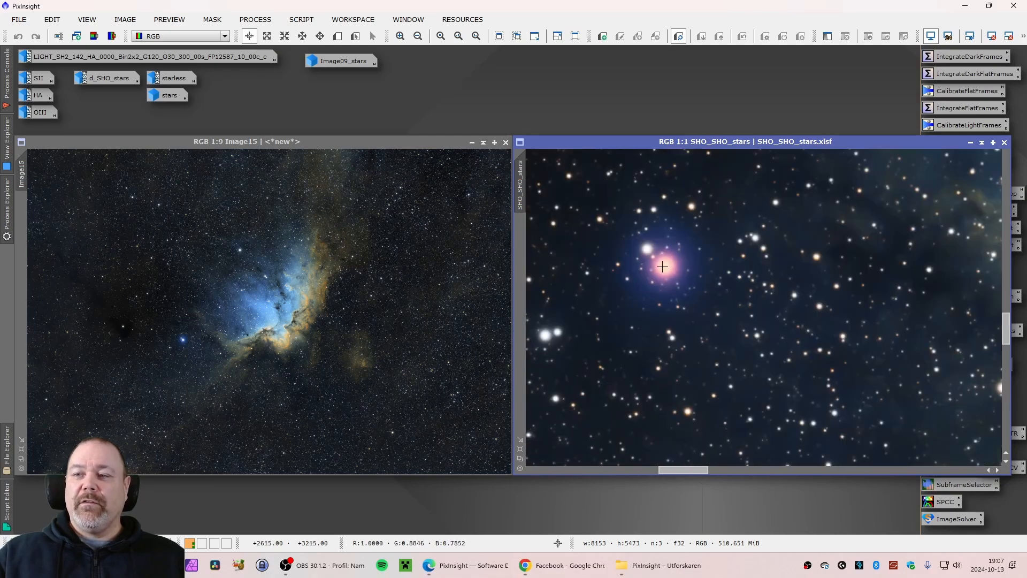
scroll(656, 282, "down", 4)
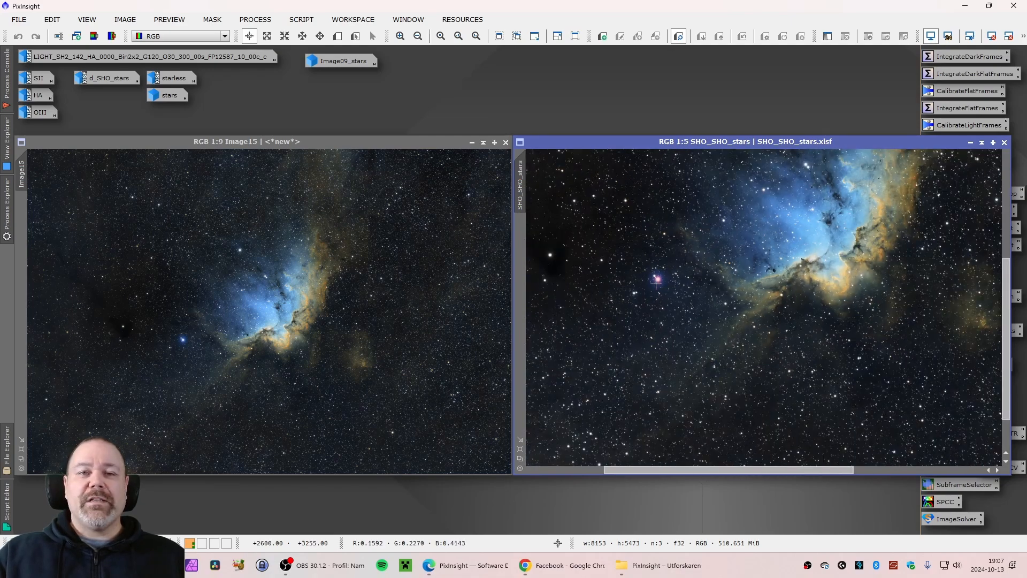
scroll(656, 282, "down", 4)
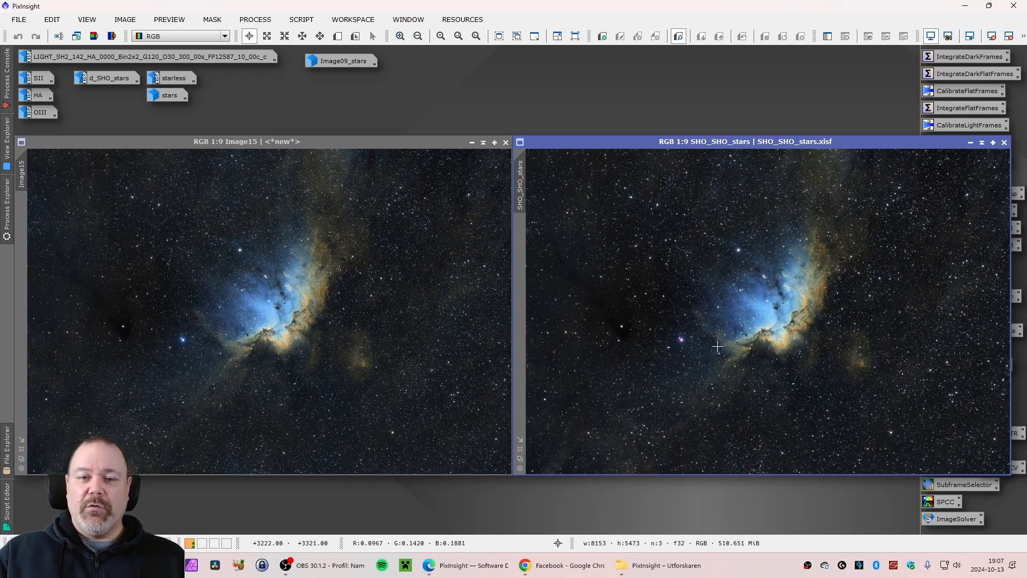
Remove magenta from SHO_SHO_stars by inverting it, applying SCNR with amount 1.00, and inverting it back
left_click_drag(768, 140, 386, 110)
left_click(125, 20)
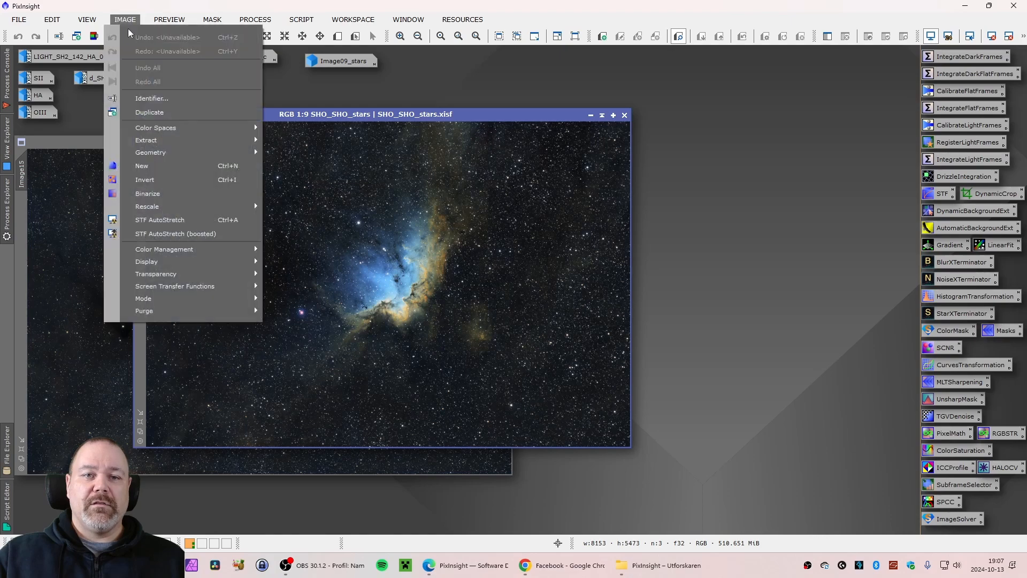
left_click(191, 180)
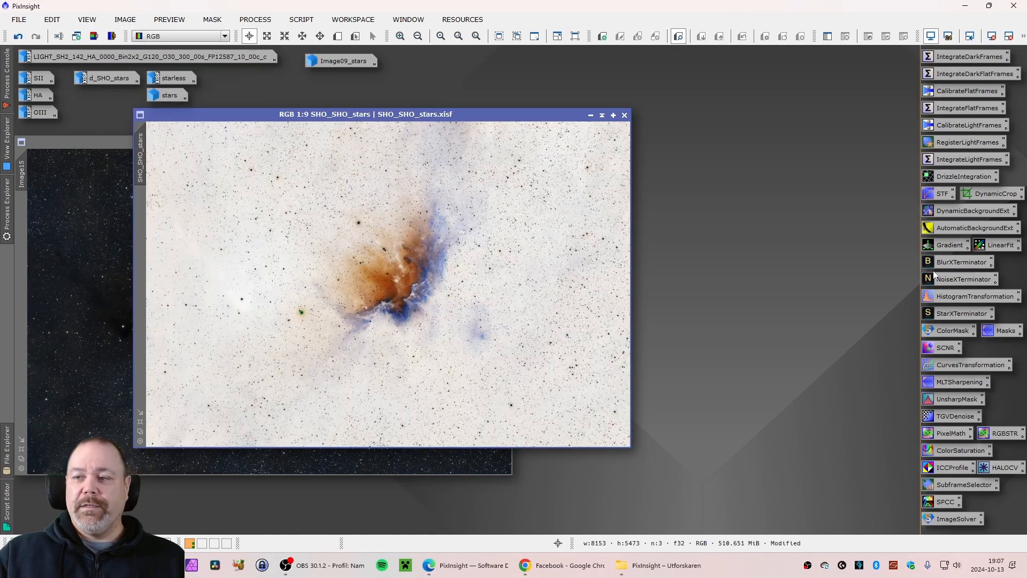
double_click(945, 347)
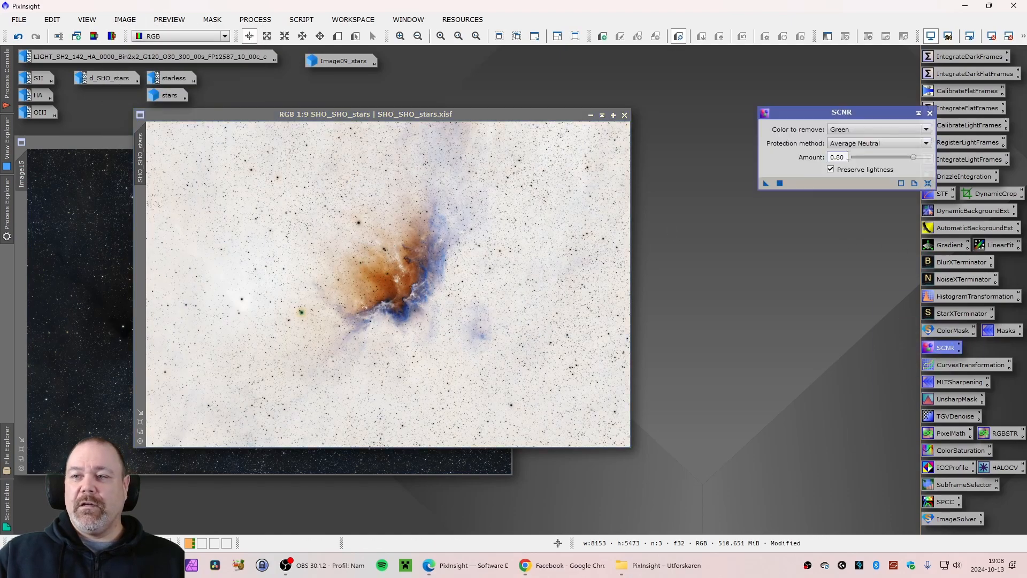
left_click_drag(849, 157, 321, 328)
type("1")
left_click(839, 210)
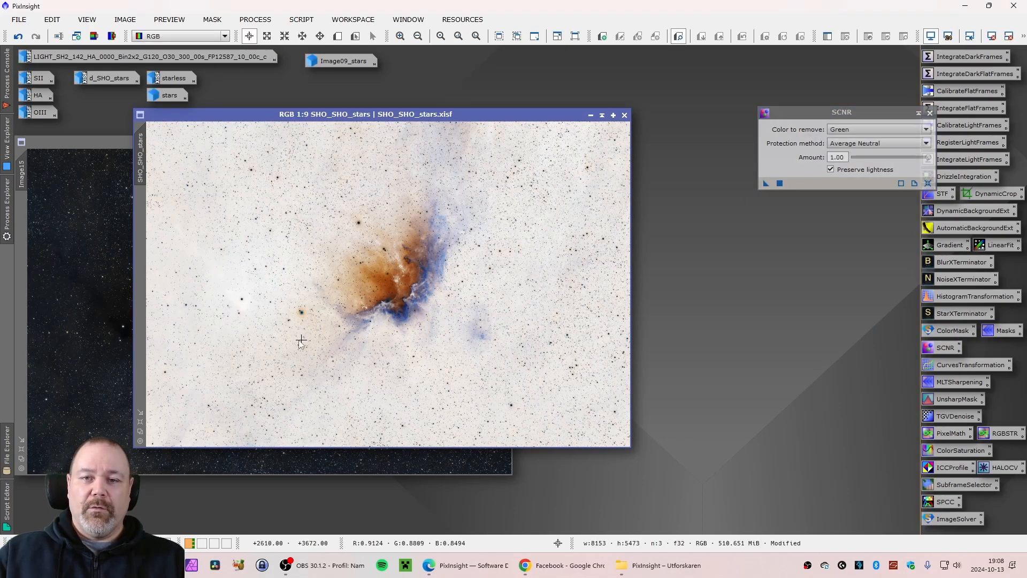
left_click(122, 22)
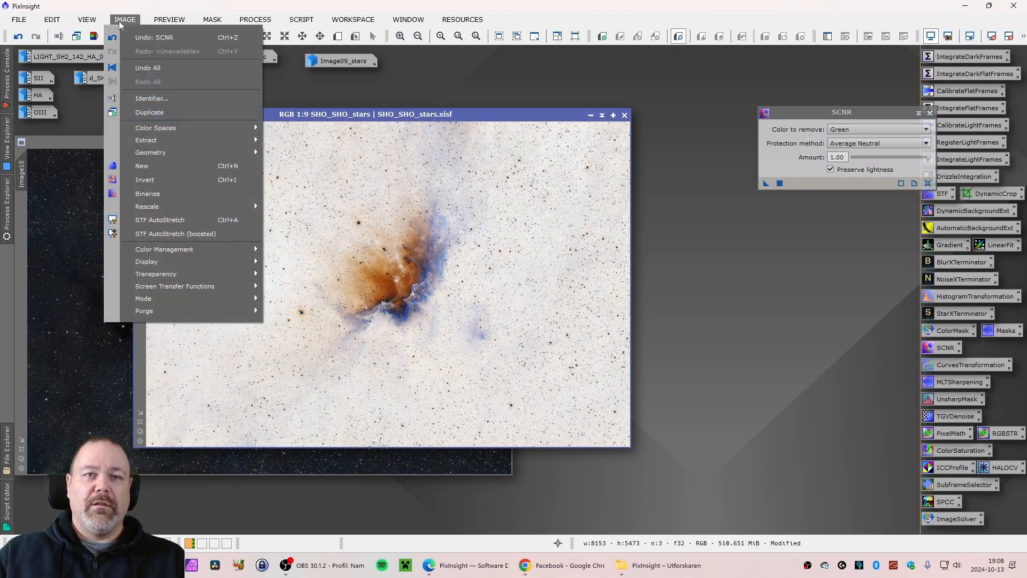
left_click(172, 179)
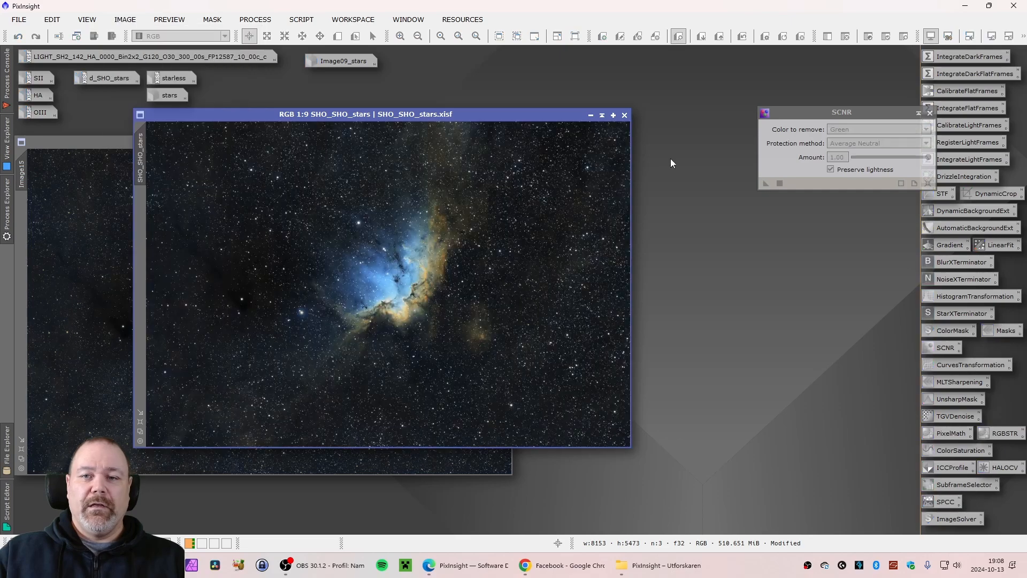
left_click(930, 112)
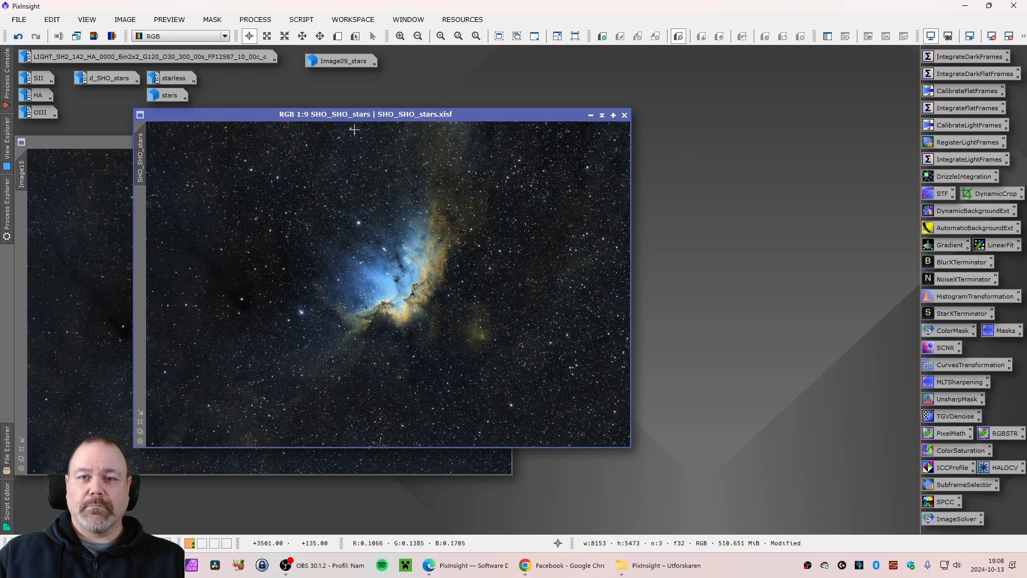
Place SHO_SHO_stars beside Image15 and zoom into both to compare star colour and size
left_click_drag(352, 114, 711, 145)
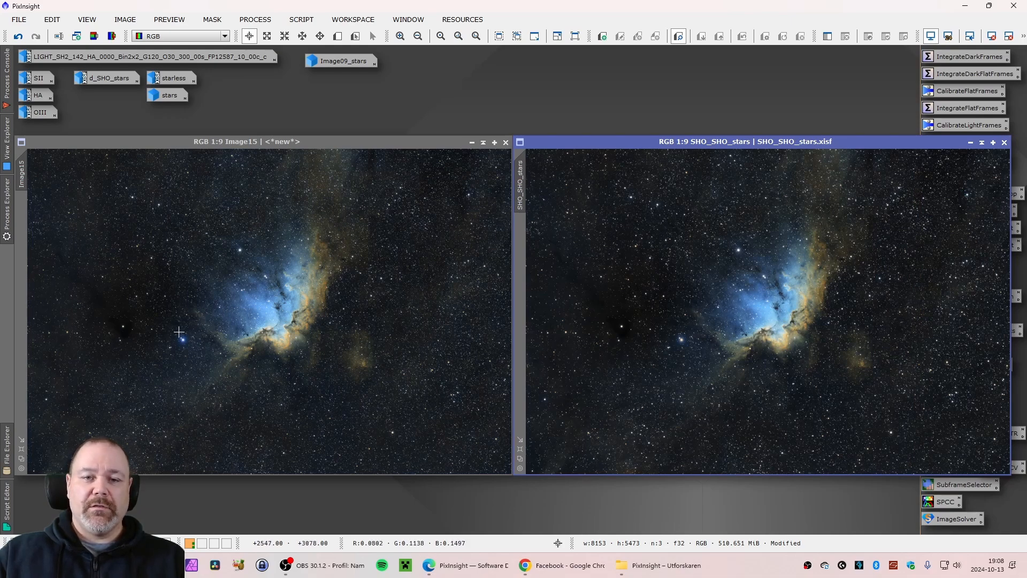
scroll(181, 334, "up", 7)
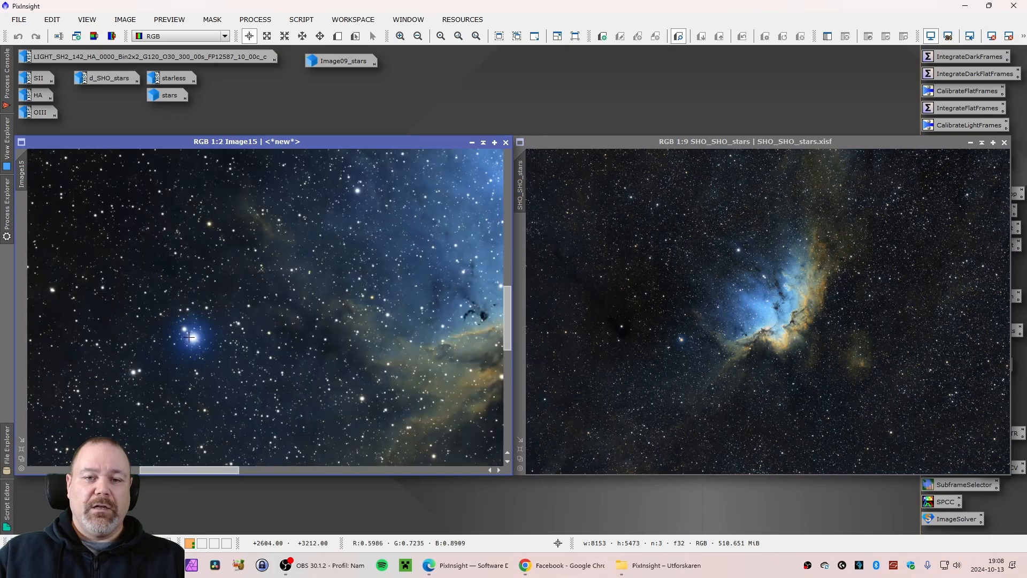
scroll(656, 325, "up", 7)
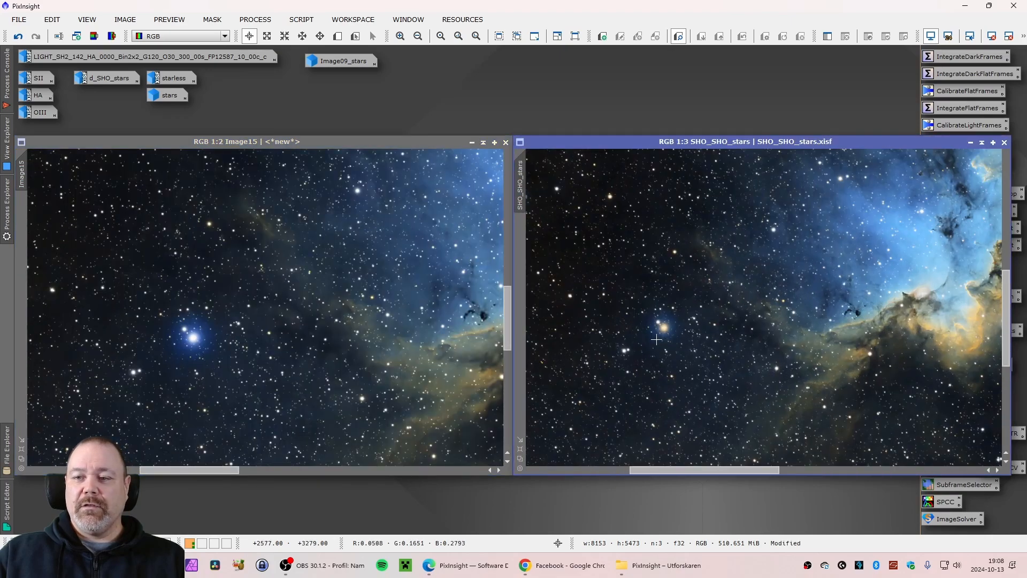
scroll(658, 326, "up", 2)
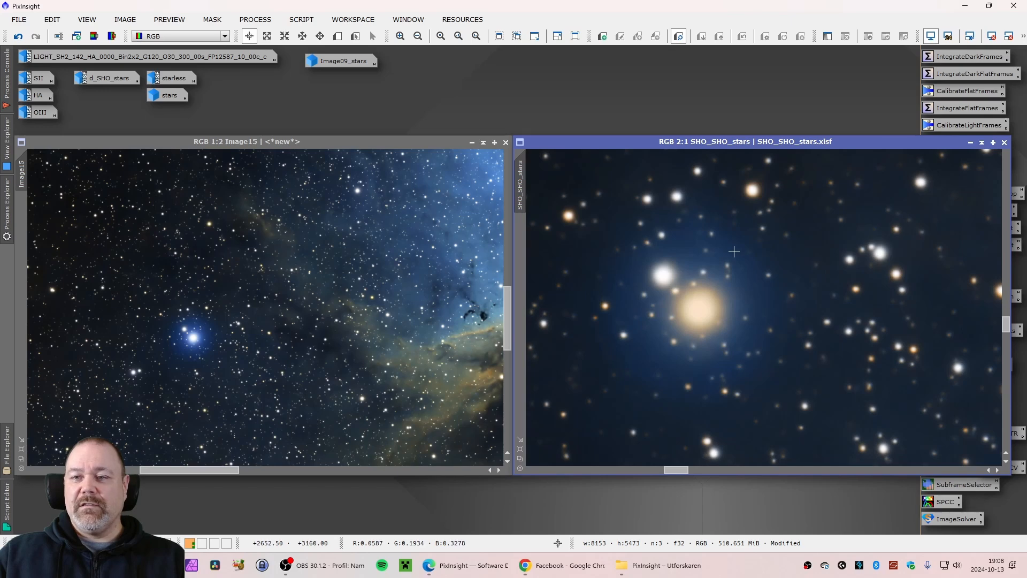
scroll(177, 334, "up", 2)
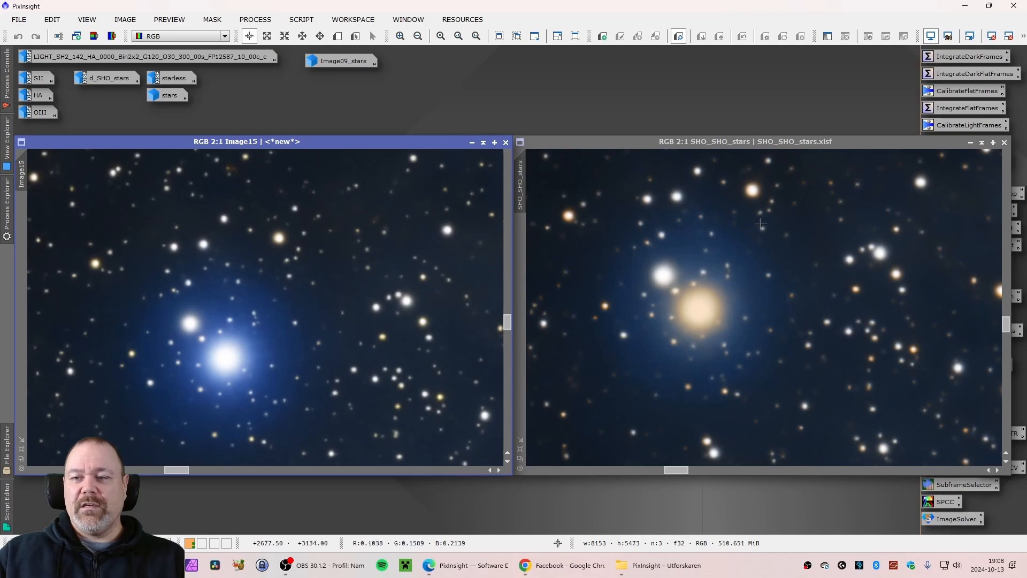
scroll(762, 245, "down", 6)
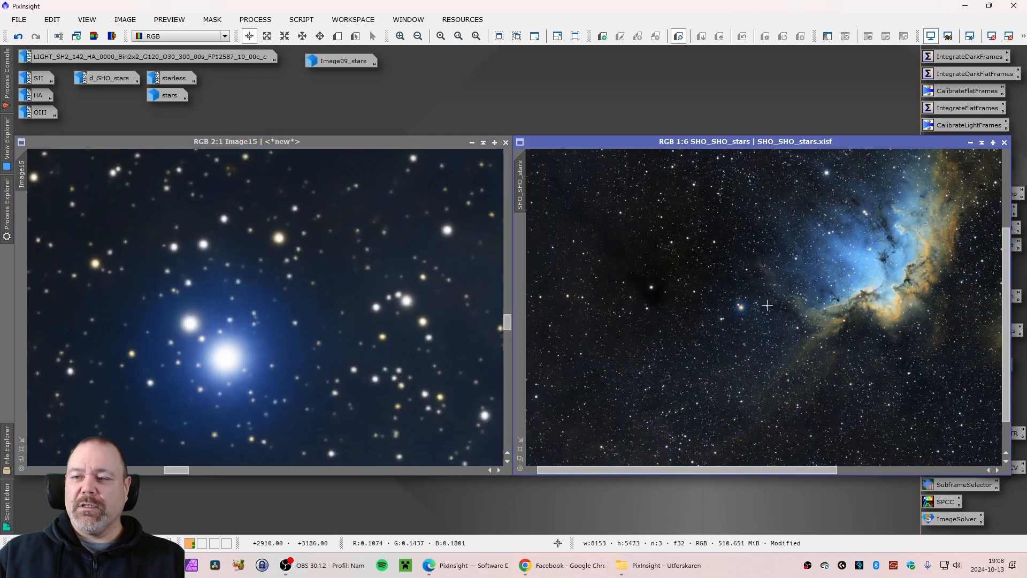
scroll(767, 304, "down", 3)
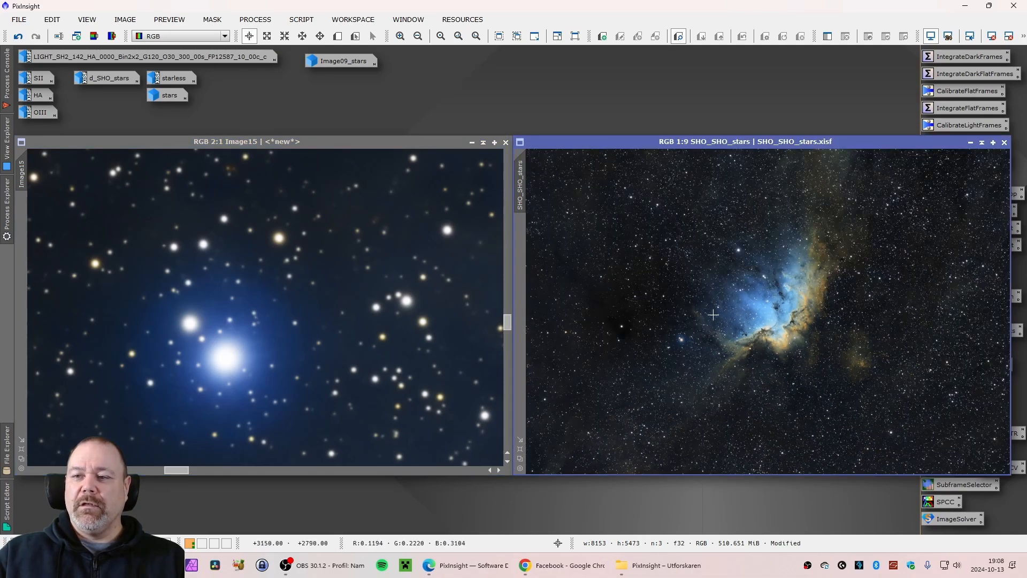
scroll(350, 331, "down", 6)
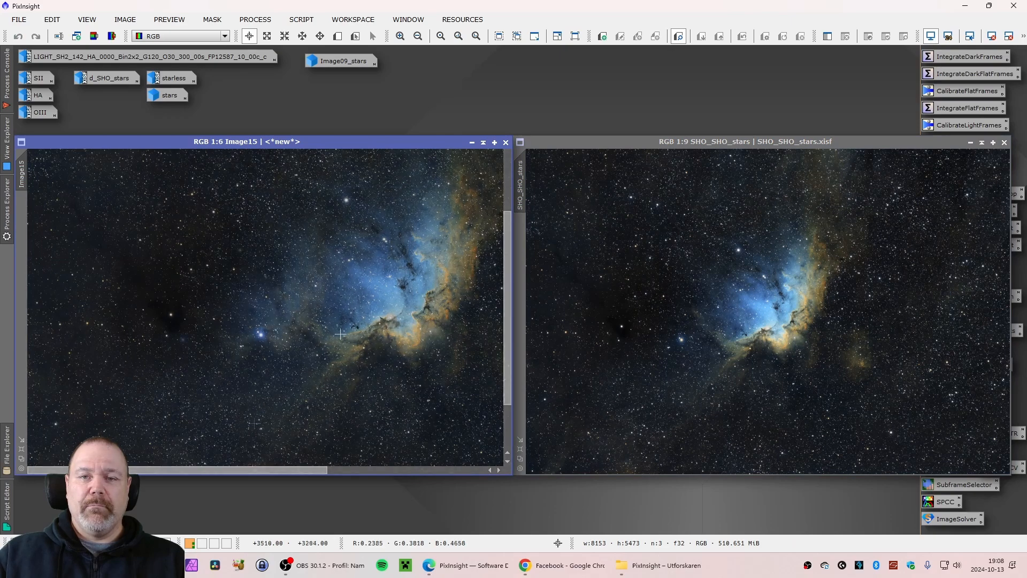
scroll(340, 334, "down", 3)
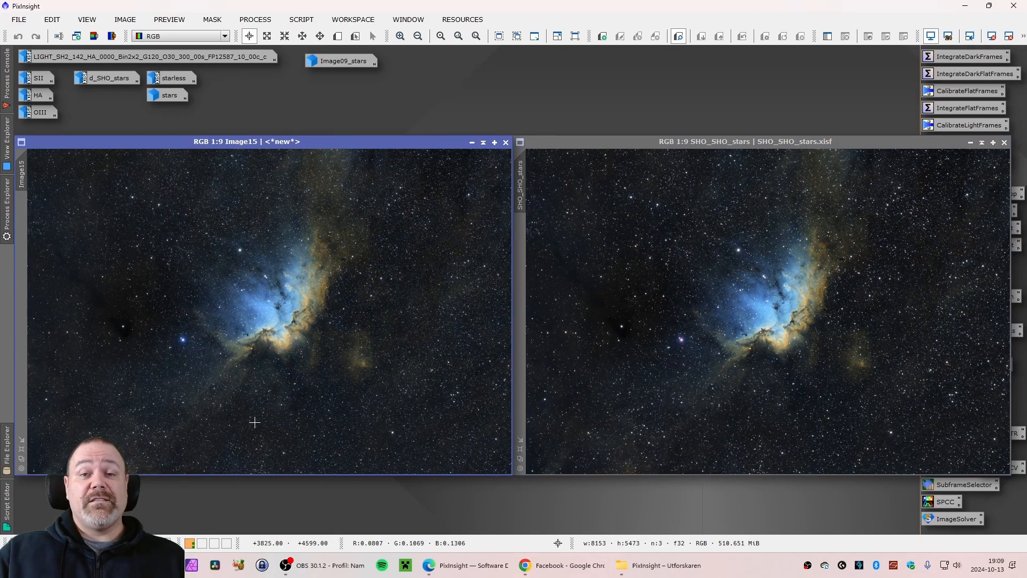
Enlarge Image15 and switch between it and SHO_SHO_stars, zooming to compare the overall images
left_click(22, 449)
left_click_drag(322, 111, 509, 79)
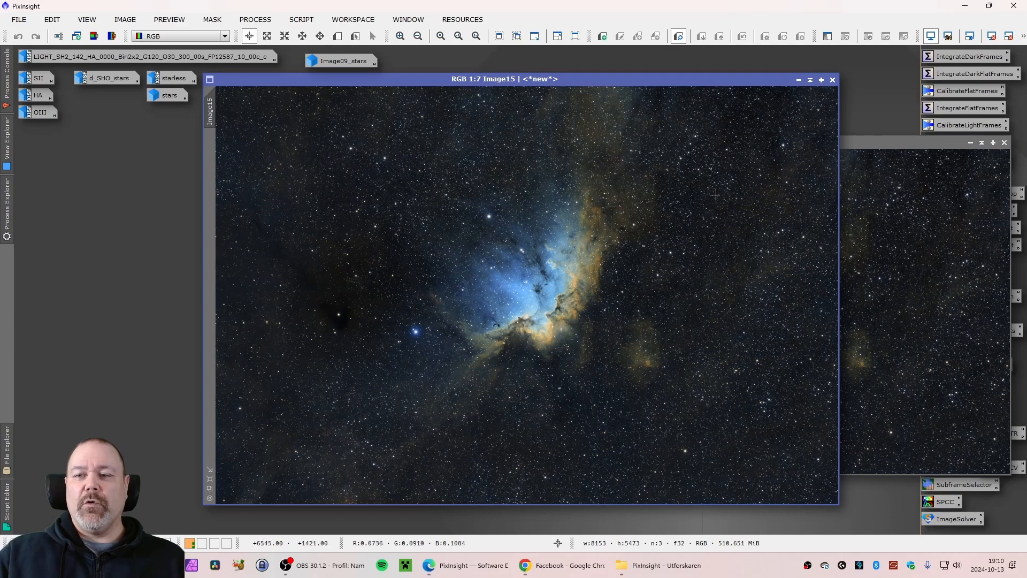
left_click(878, 262)
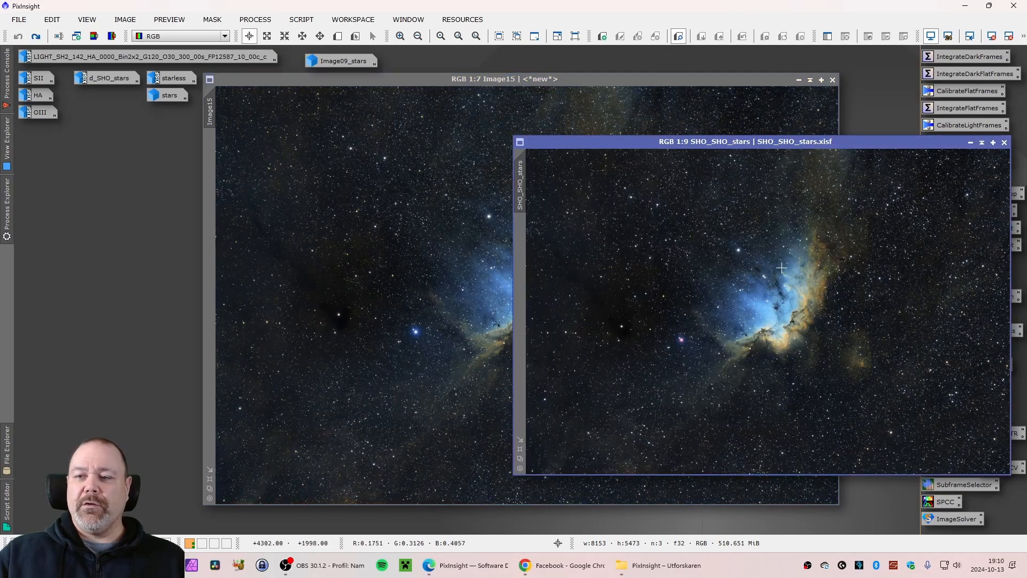
scroll(653, 284, "down", 2)
scroll(675, 230, "up", 3)
scroll(687, 204, "up", 5)
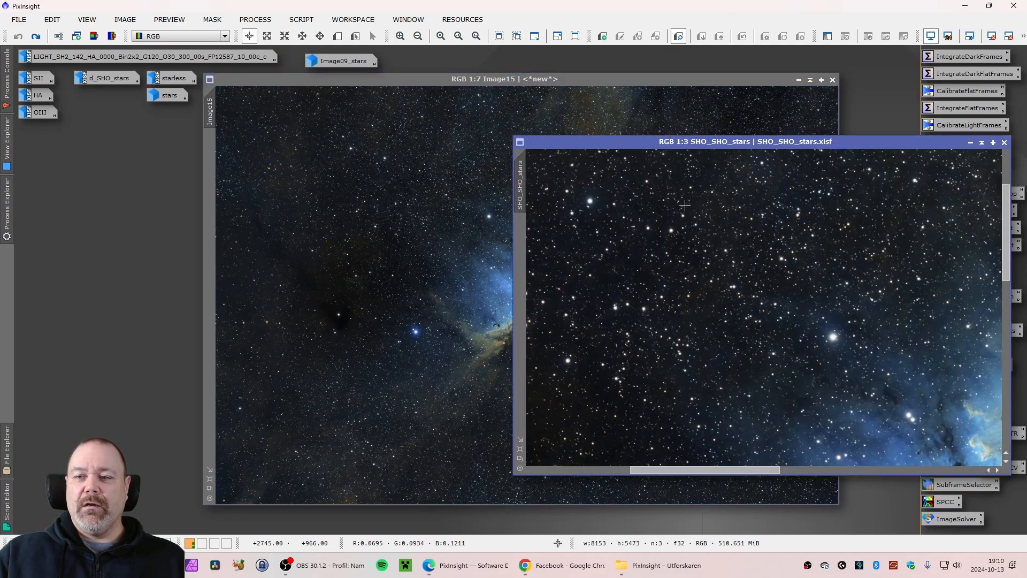
scroll(685, 205, "up", 2)
scroll(684, 205, "down", 5)
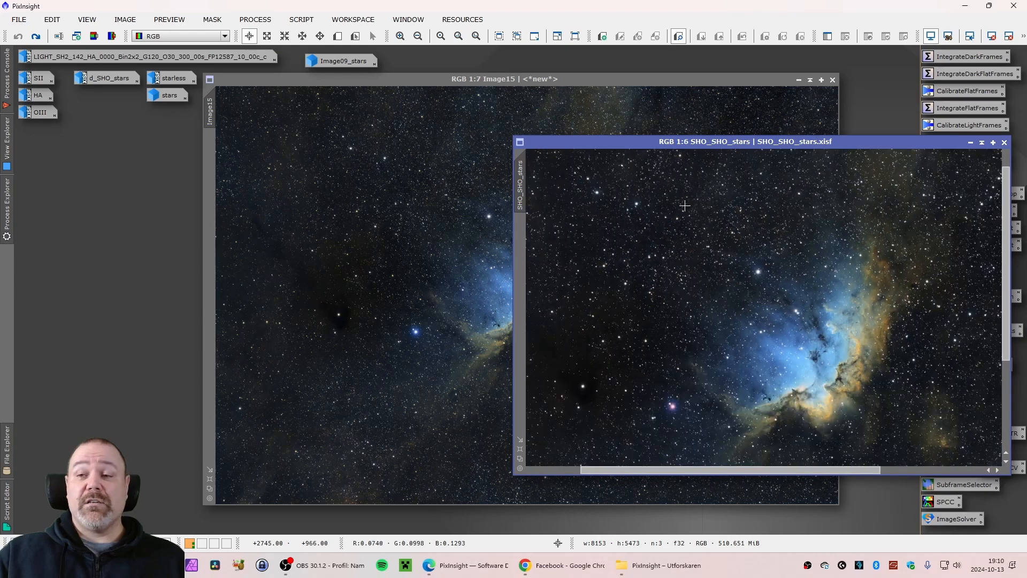
scroll(685, 206, "down", 3)
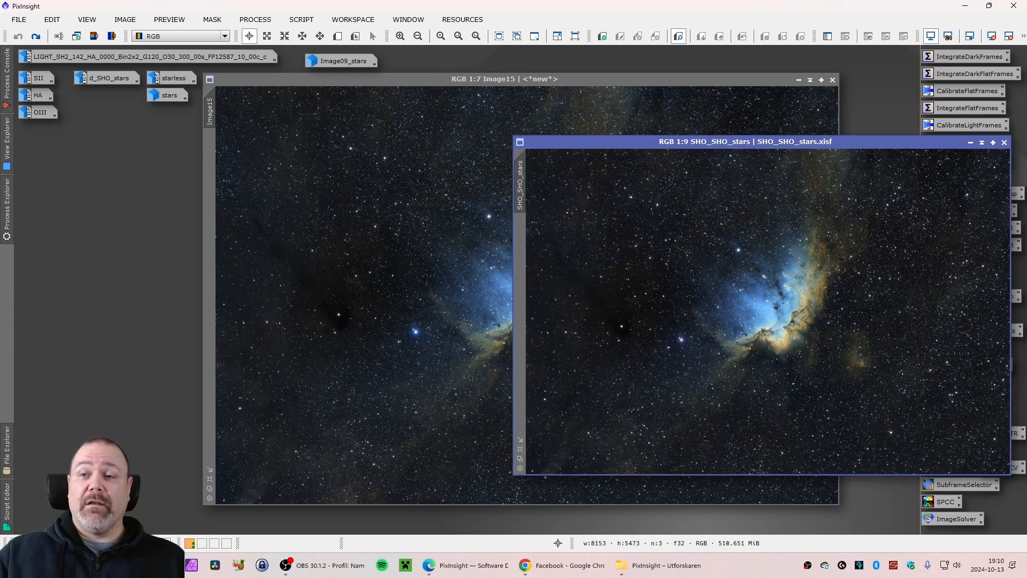
left_click(580, 85)
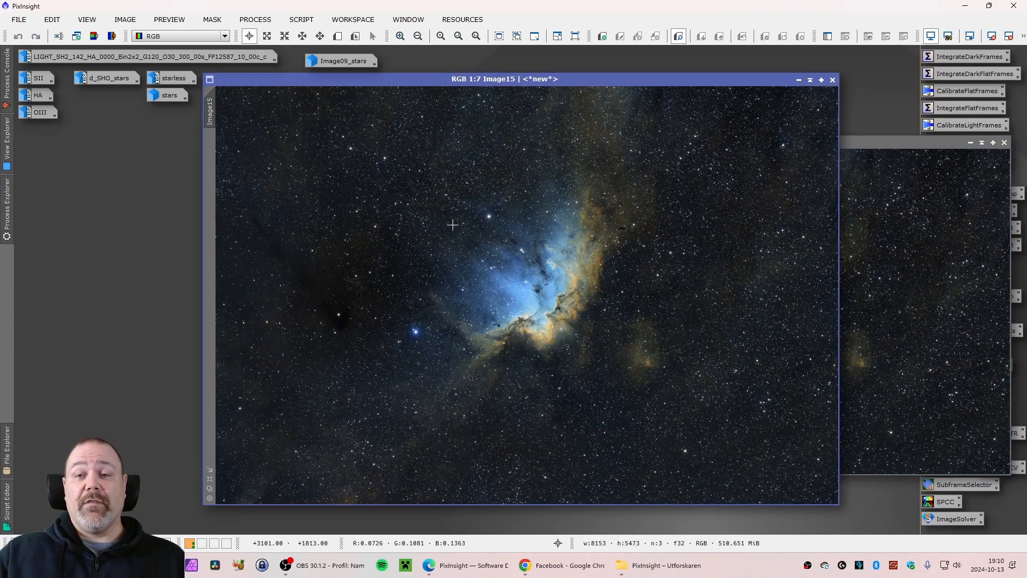